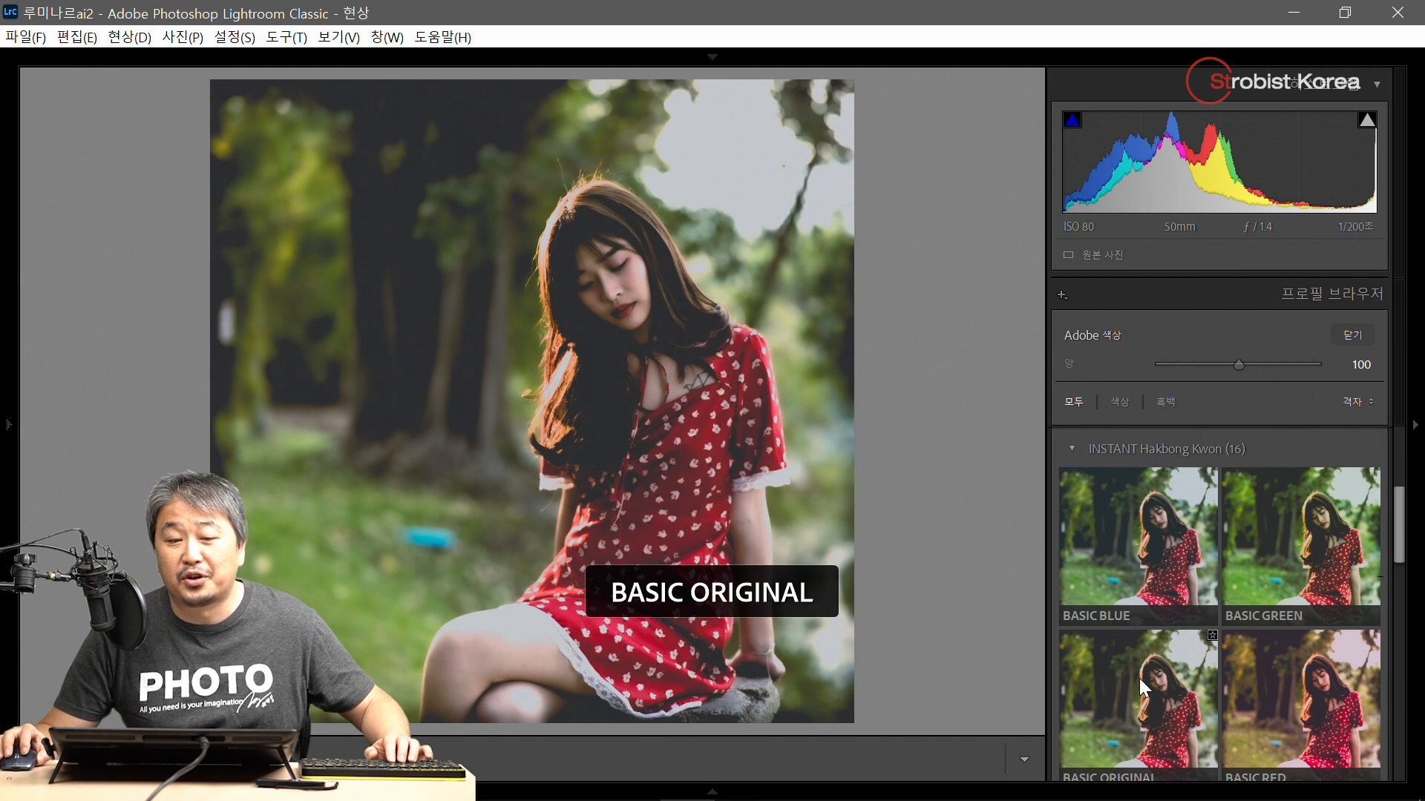
- Apply the BASIC ORIGINAL profile to the park portrait and close the profile browser
left_click(1146, 679)
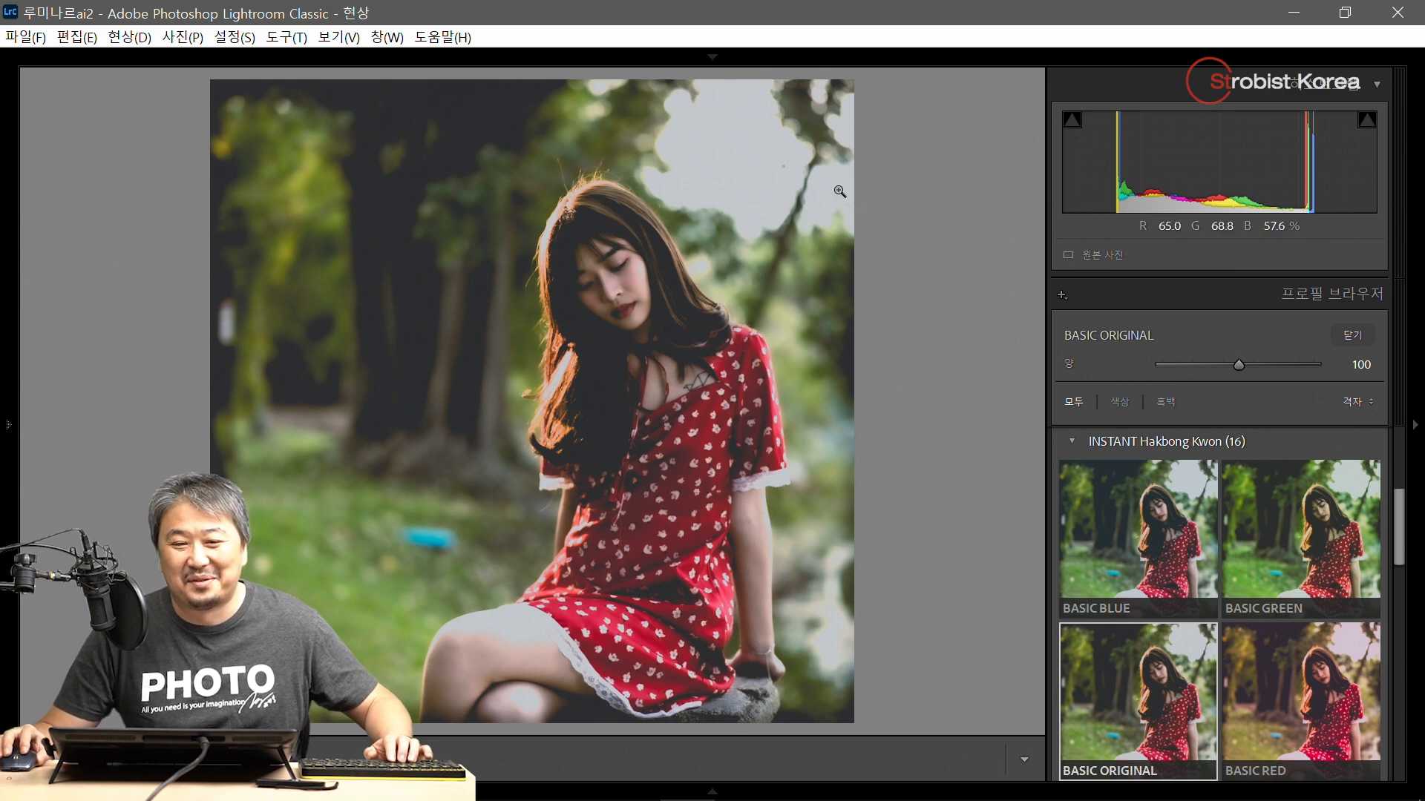
left_click(1351, 336)
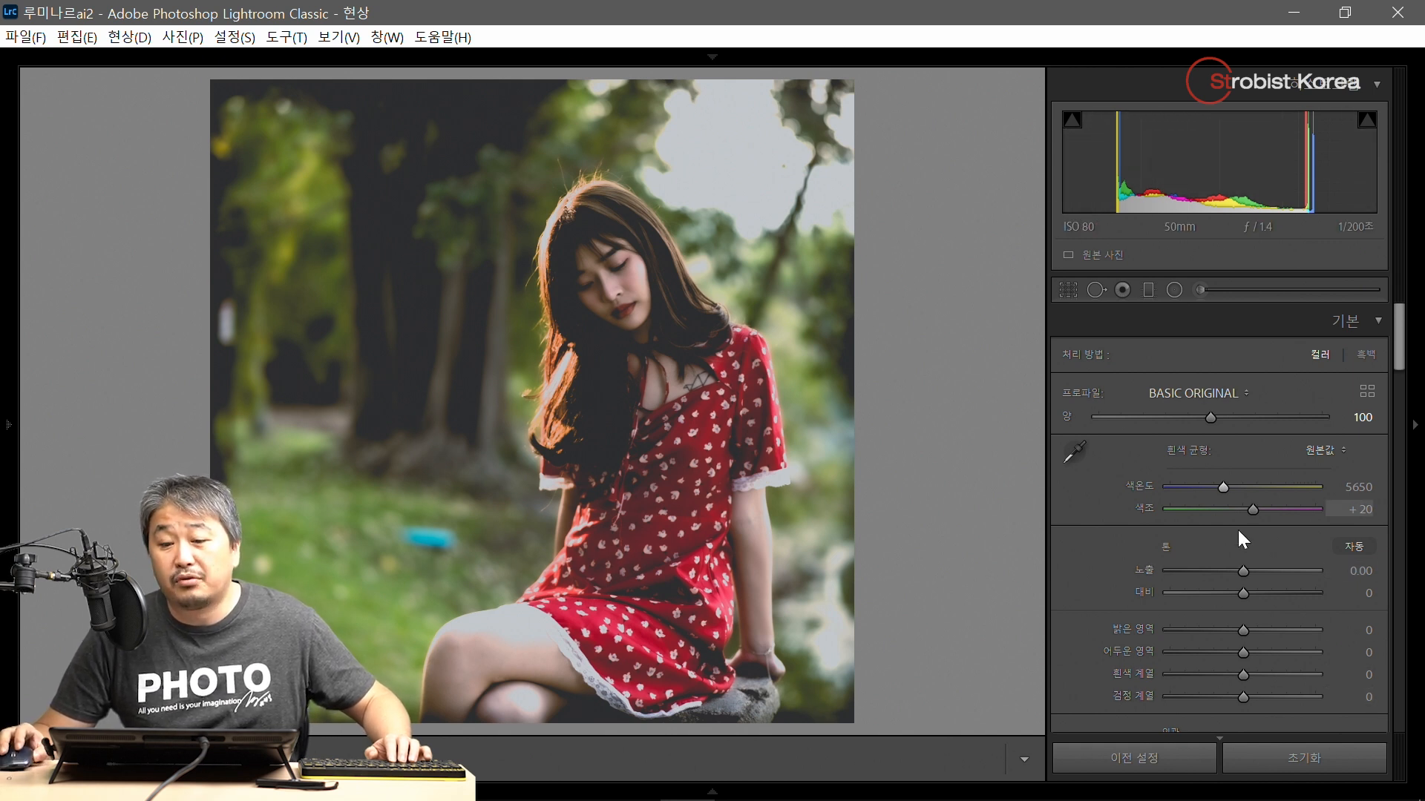
- Try out the exposure, shadows, highlights and profile amount adjustments, resetting each to its default
mouse_move(1247, 567)
left_mouse_down()
mouse_move(1233, 566)
mouse_move(1262, 565)
left_mouse_up()
double_click(1262, 565)
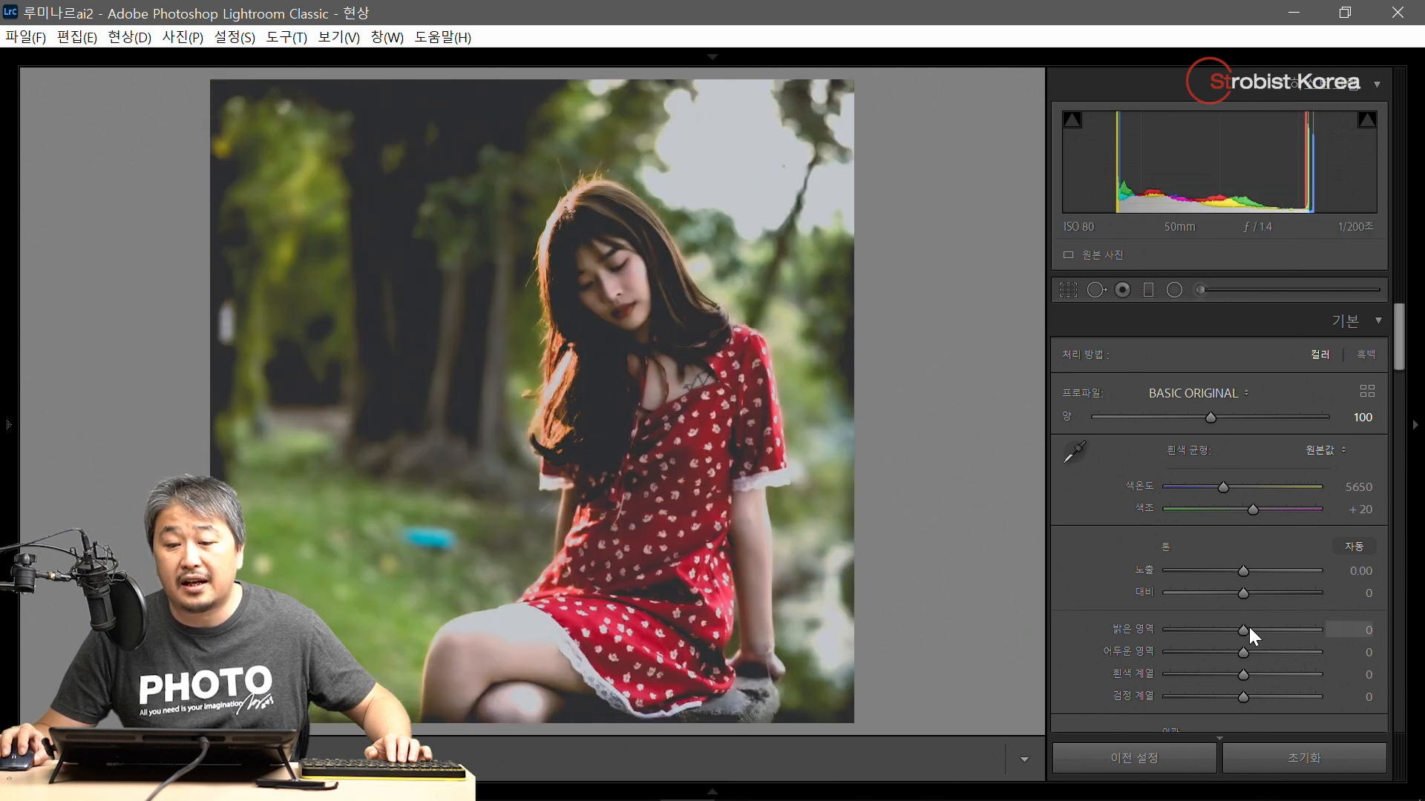
left_click_drag(1243, 652, 1276, 649)
double_click(1276, 650)
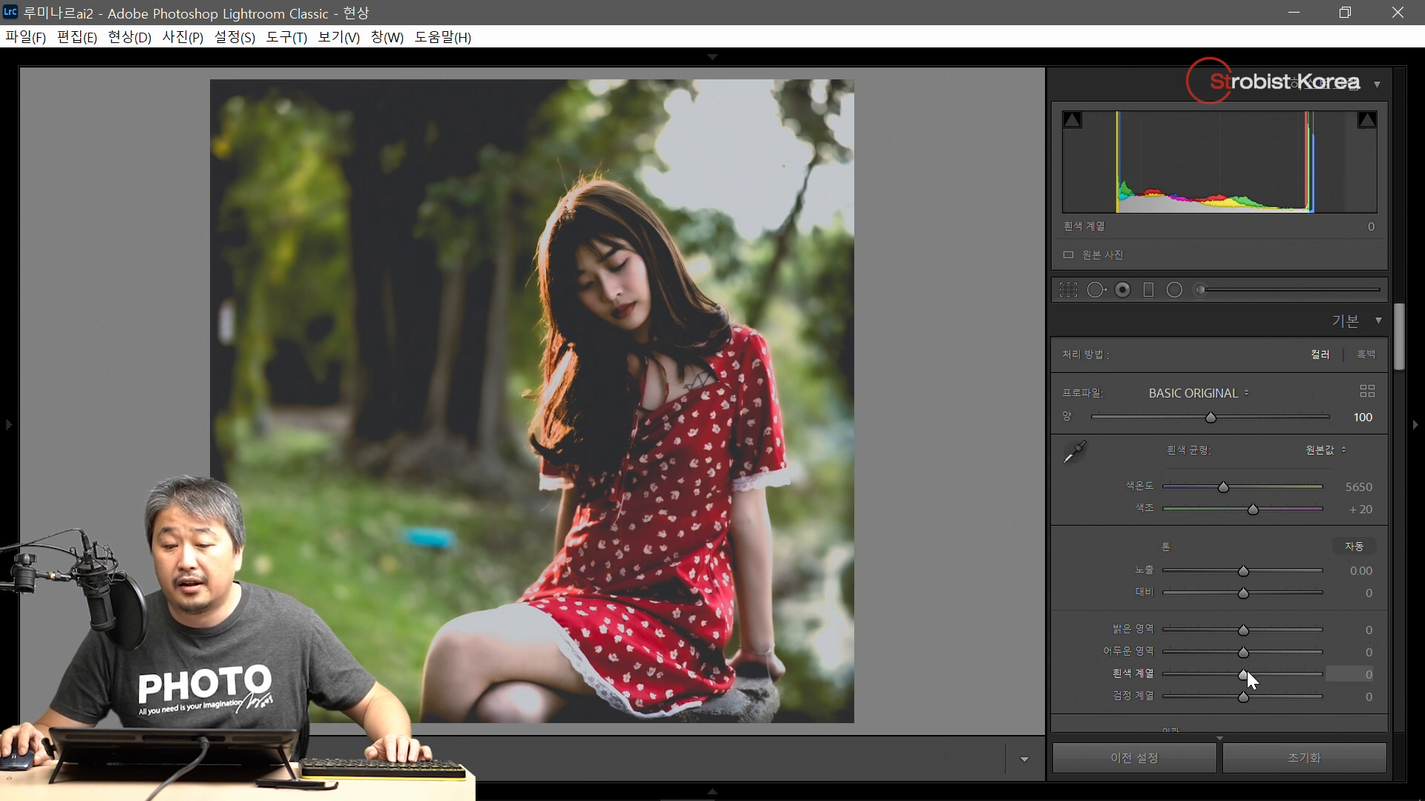
mouse_move(1244, 632)
left_mouse_down()
mouse_move(1289, 629)
mouse_move(1212, 629)
mouse_move(1295, 630)
mouse_move(1246, 629)
mouse_move(1264, 631)
left_mouse_up()
double_click(1263, 630)
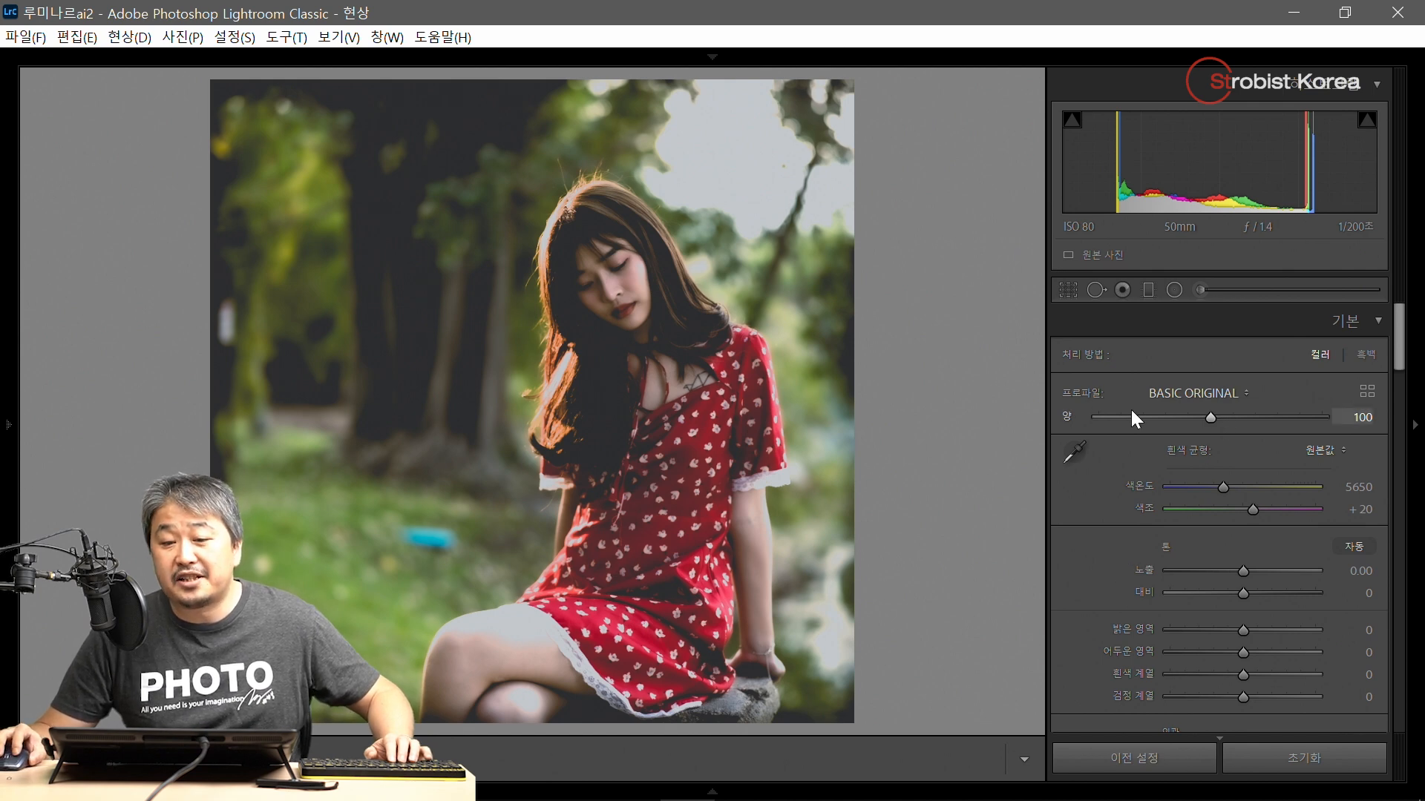
mouse_move(1208, 418)
left_mouse_down()
mouse_move(1275, 416)
mouse_move(1145, 416)
mouse_move(1349, 412)
mouse_move(1076, 413)
mouse_move(1234, 413)
mouse_move(1141, 413)
mouse_move(1213, 415)
left_mouse_up()
double_click(1217, 418)
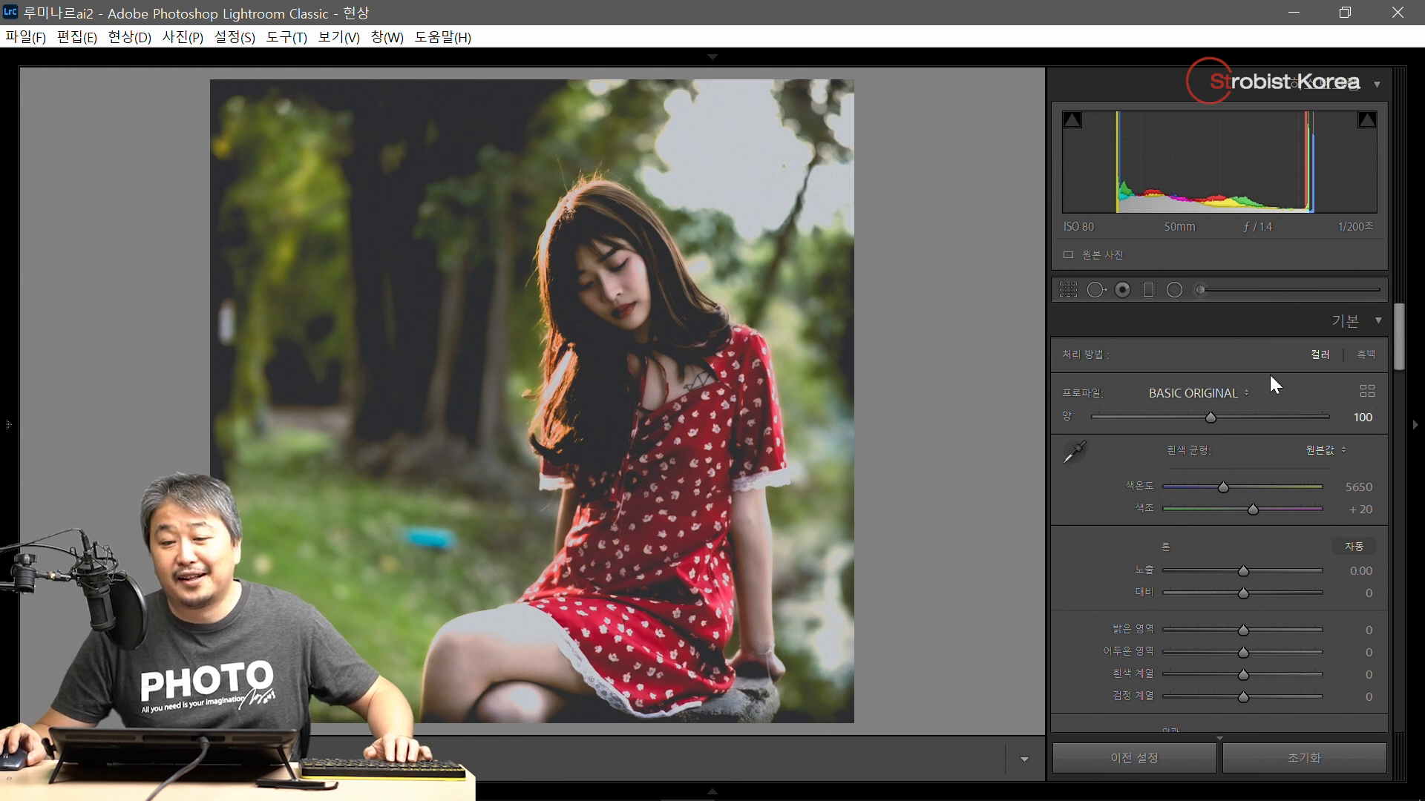
- Set the manual lens correction distortion amount to -7
scroll(1098, 551, "down", 10)
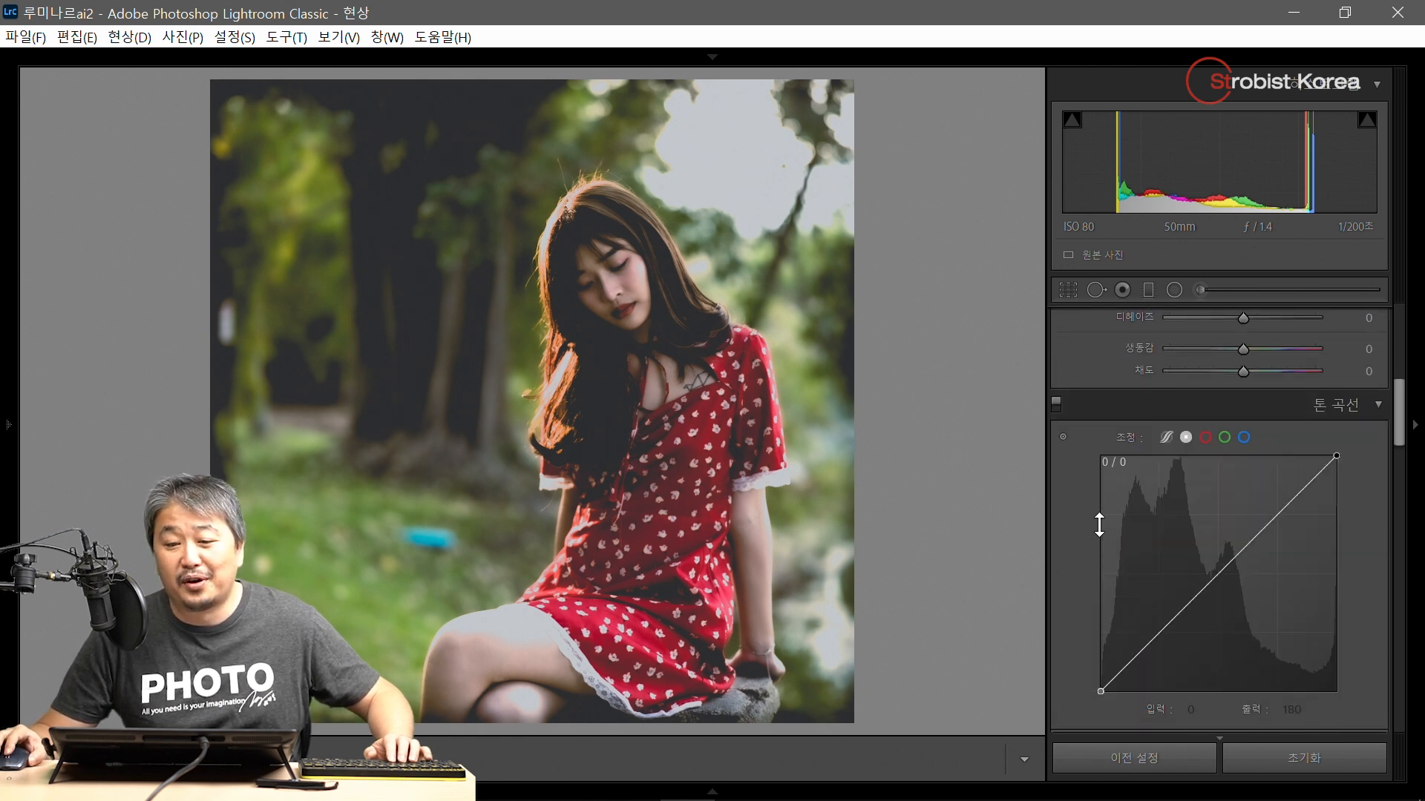
scroll(1098, 523, "down", 3)
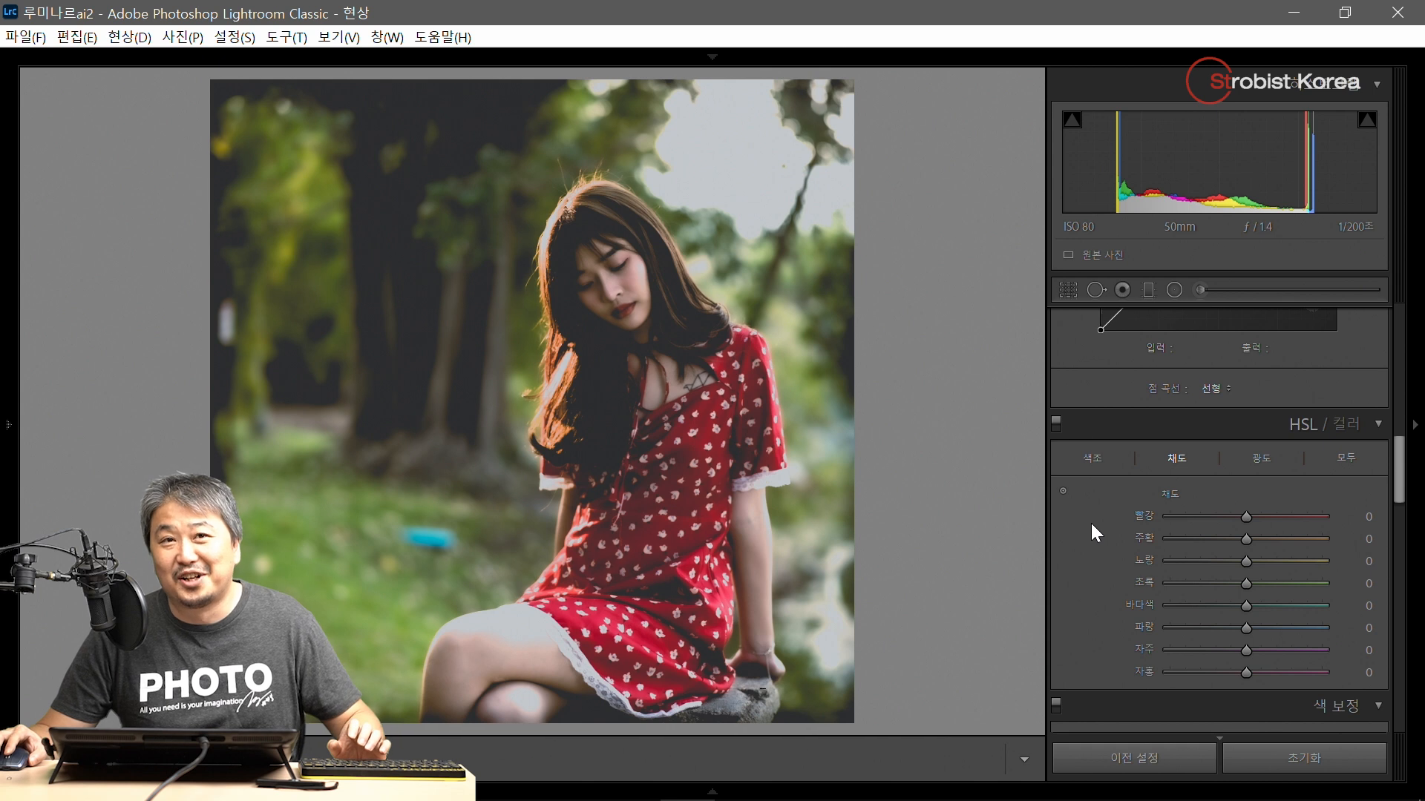
scroll(1092, 523, "down", 8)
scroll(1093, 523, "down", 5)
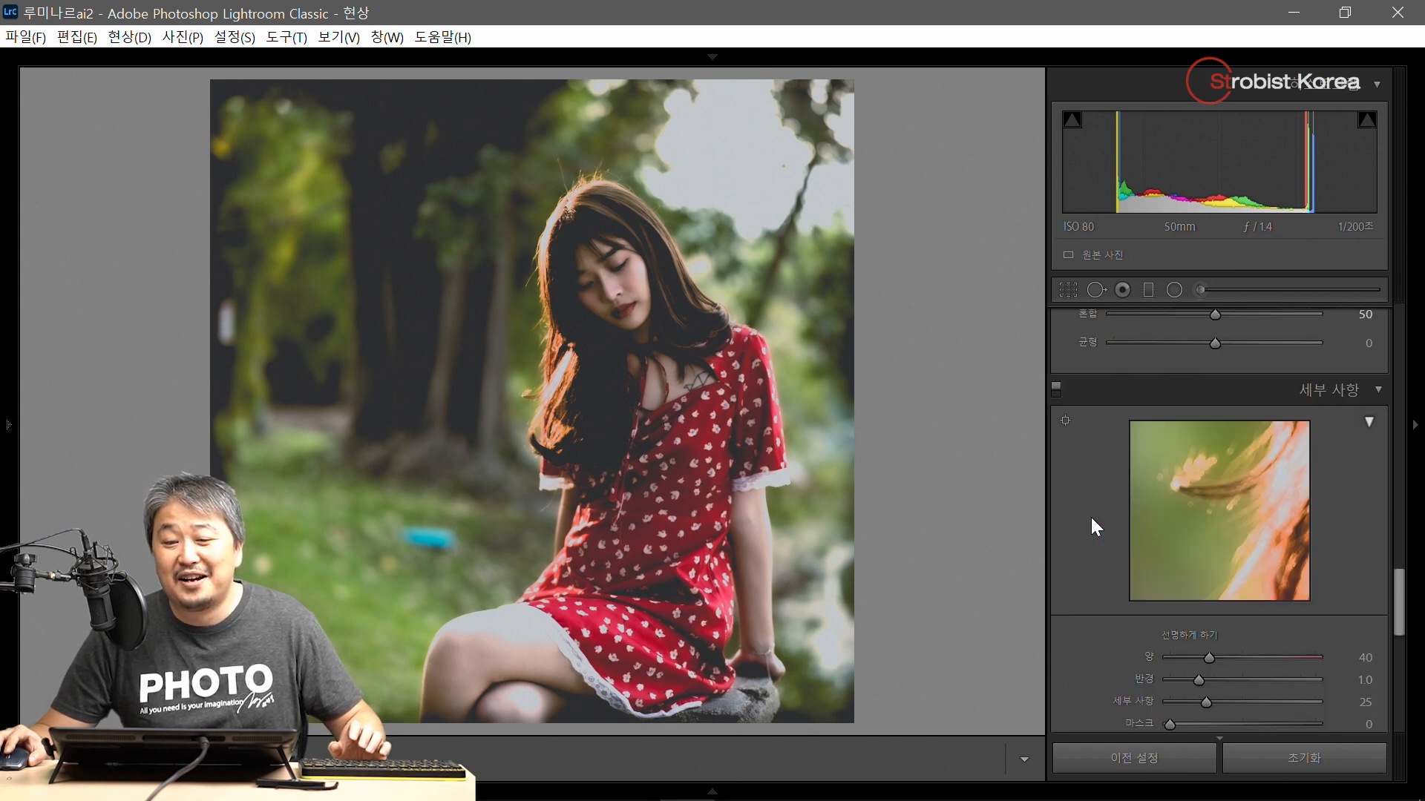
scroll(1094, 520, "down", 2)
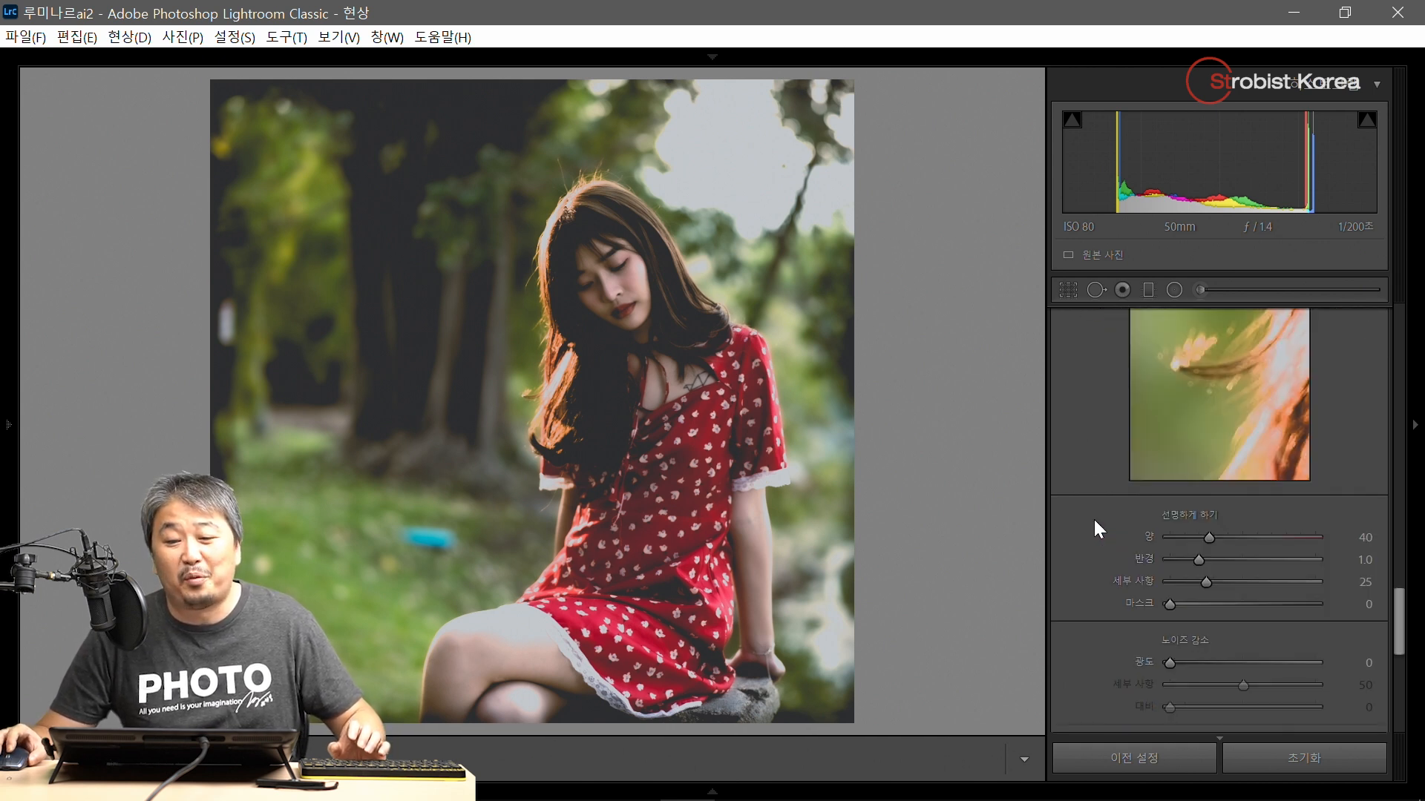
scroll(1107, 526, "down", 5)
left_click(1365, 459)
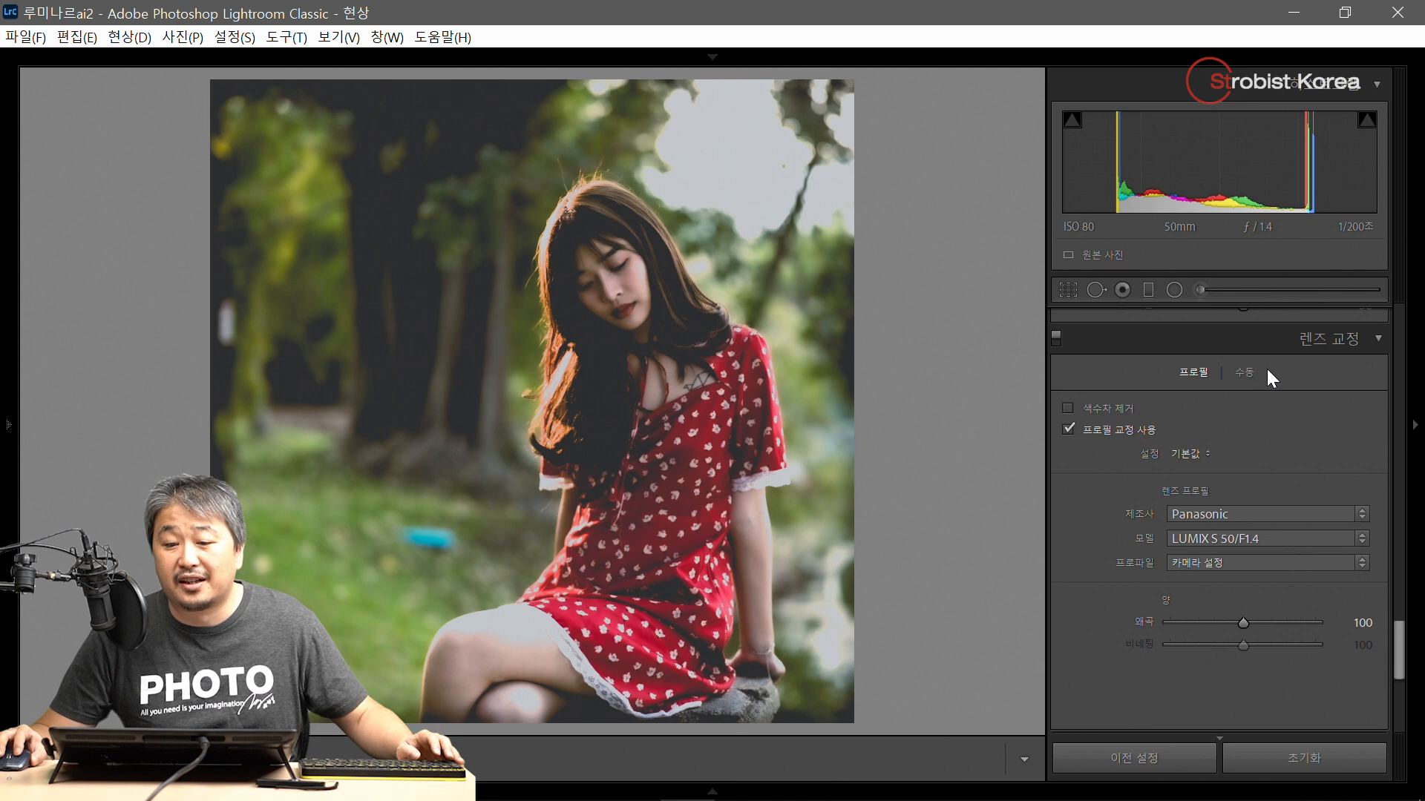
left_click(1245, 375)
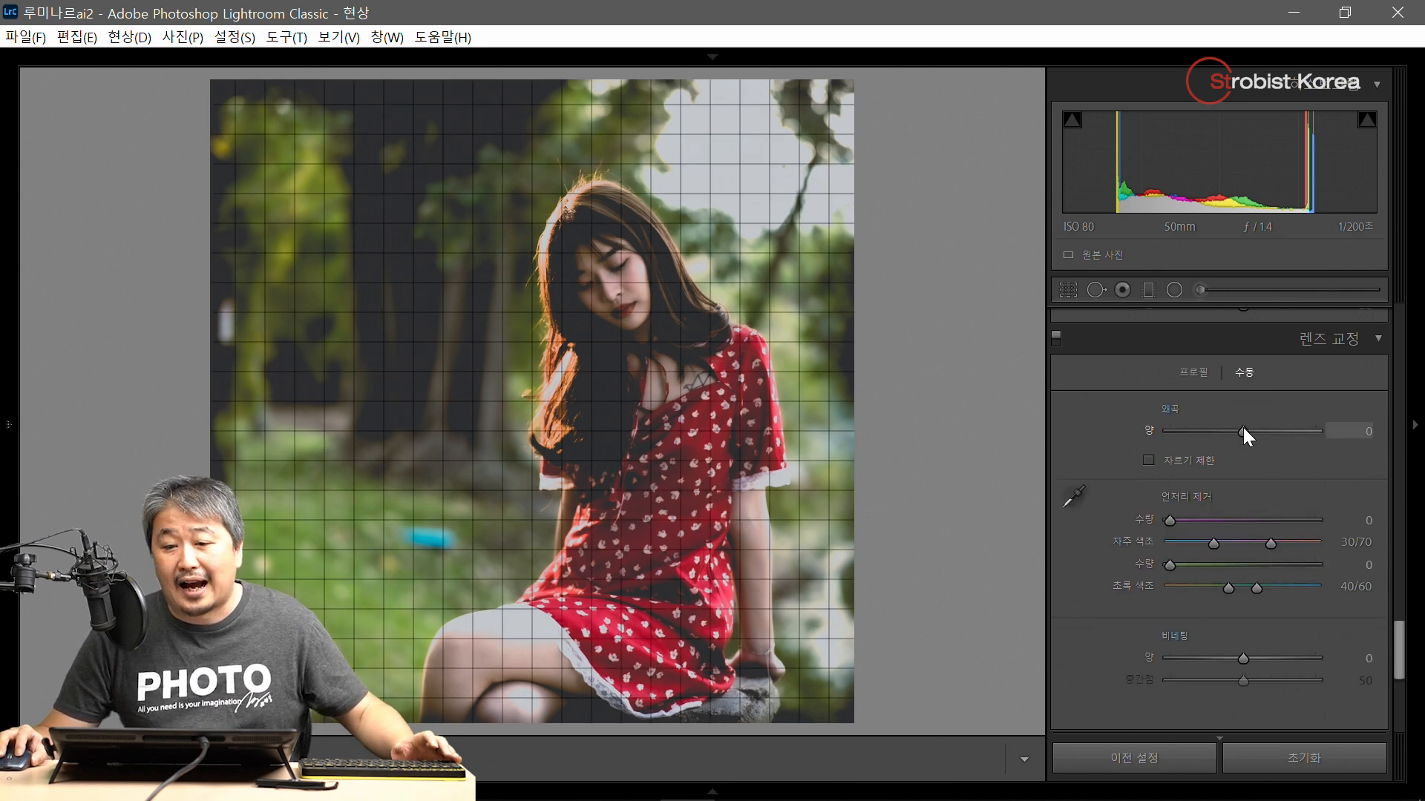
left_click_drag(1243, 430, 1240, 426)
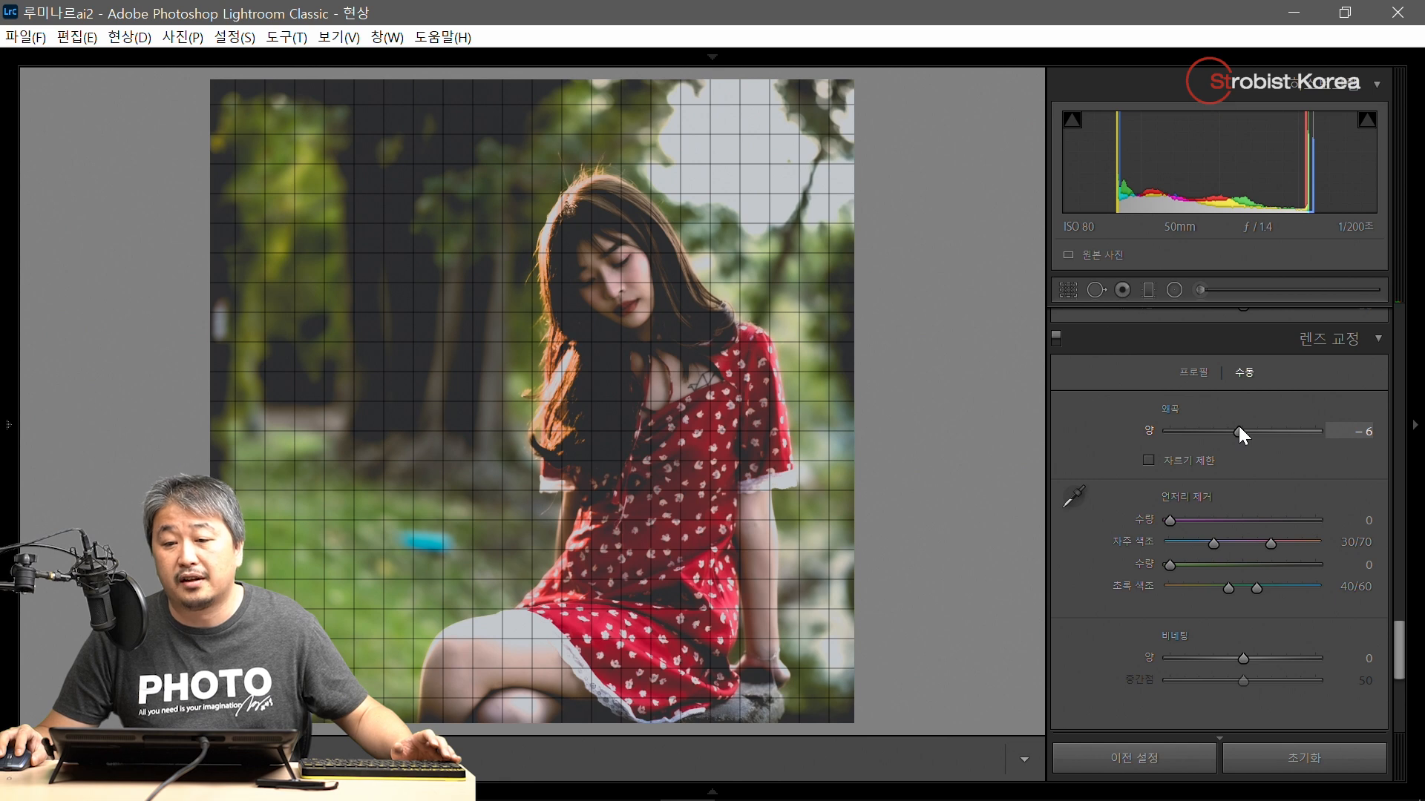
left_click_drag(1239, 426, 1238, 427)
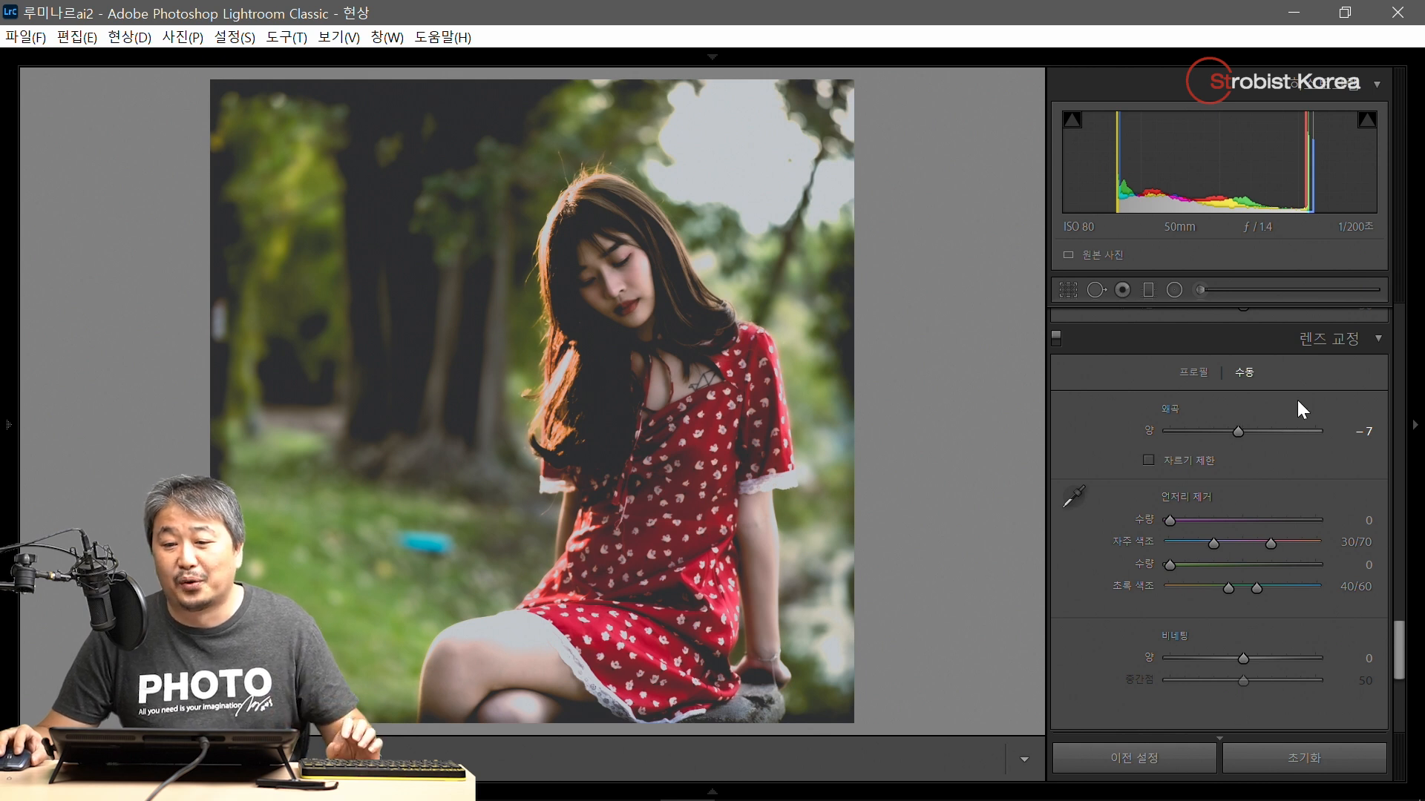
- Turn off the lens profile correction and readjust the manual distortion amount slightly
left_click(1194, 372)
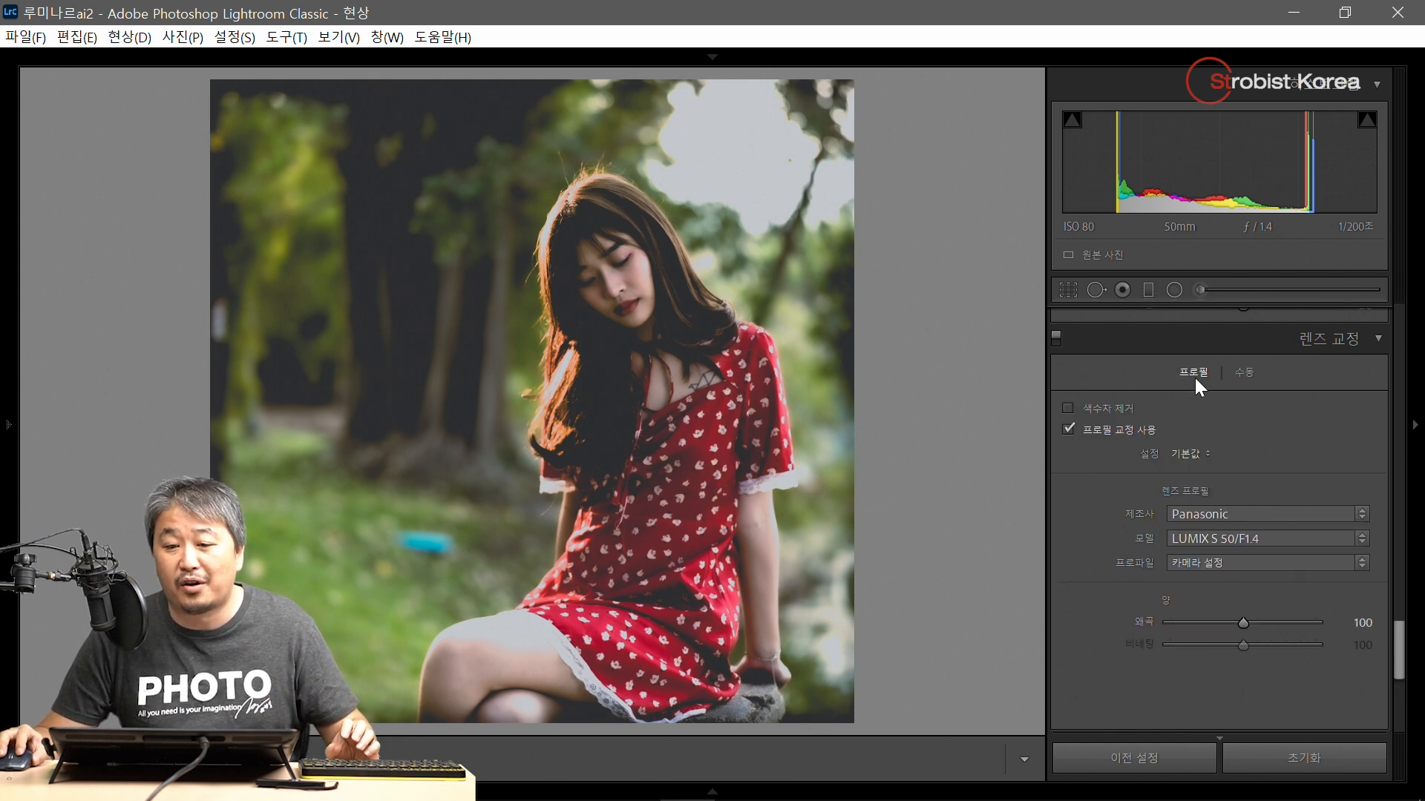
left_click(1119, 429)
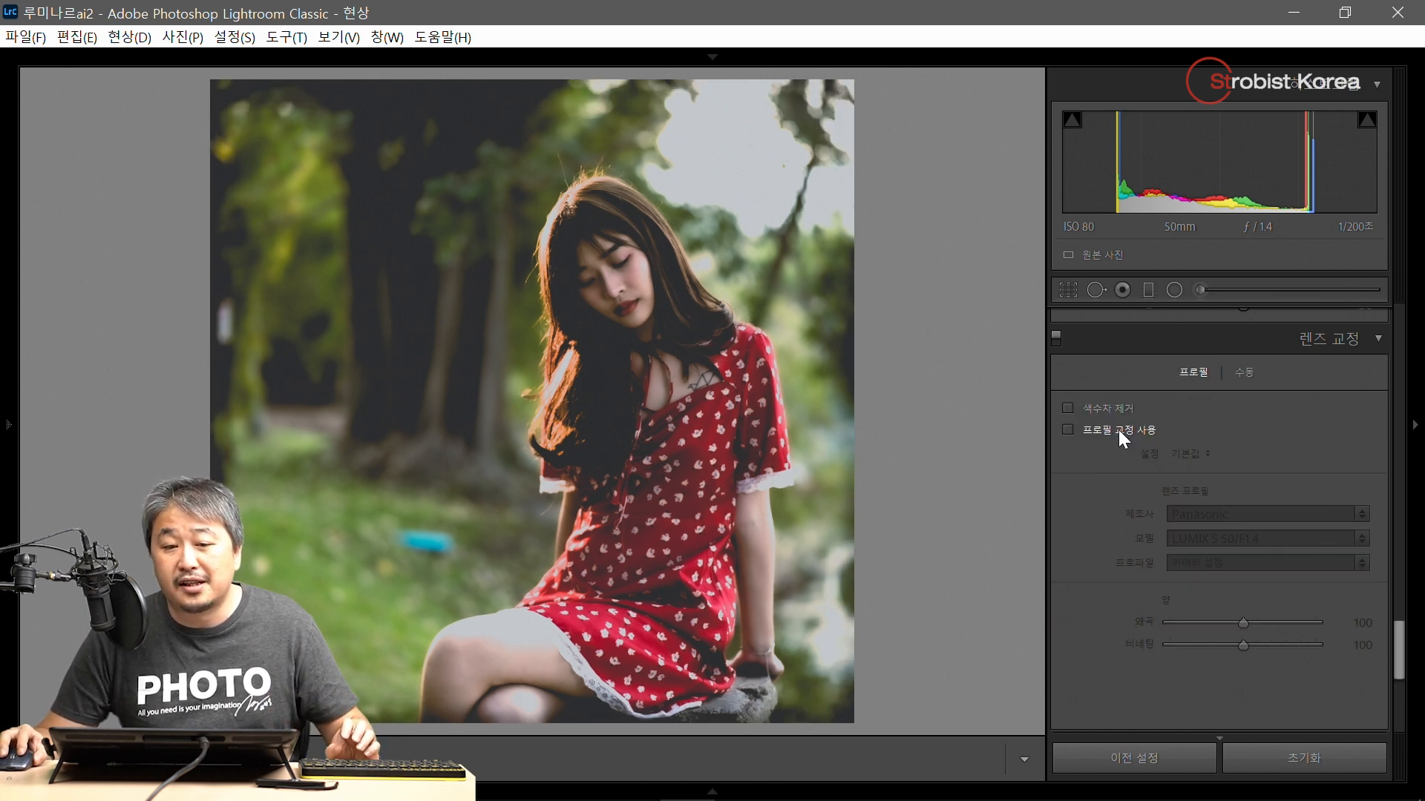
left_click(1245, 373)
left_click_drag(1240, 427, 1238, 424)
left_click(1266, 340)
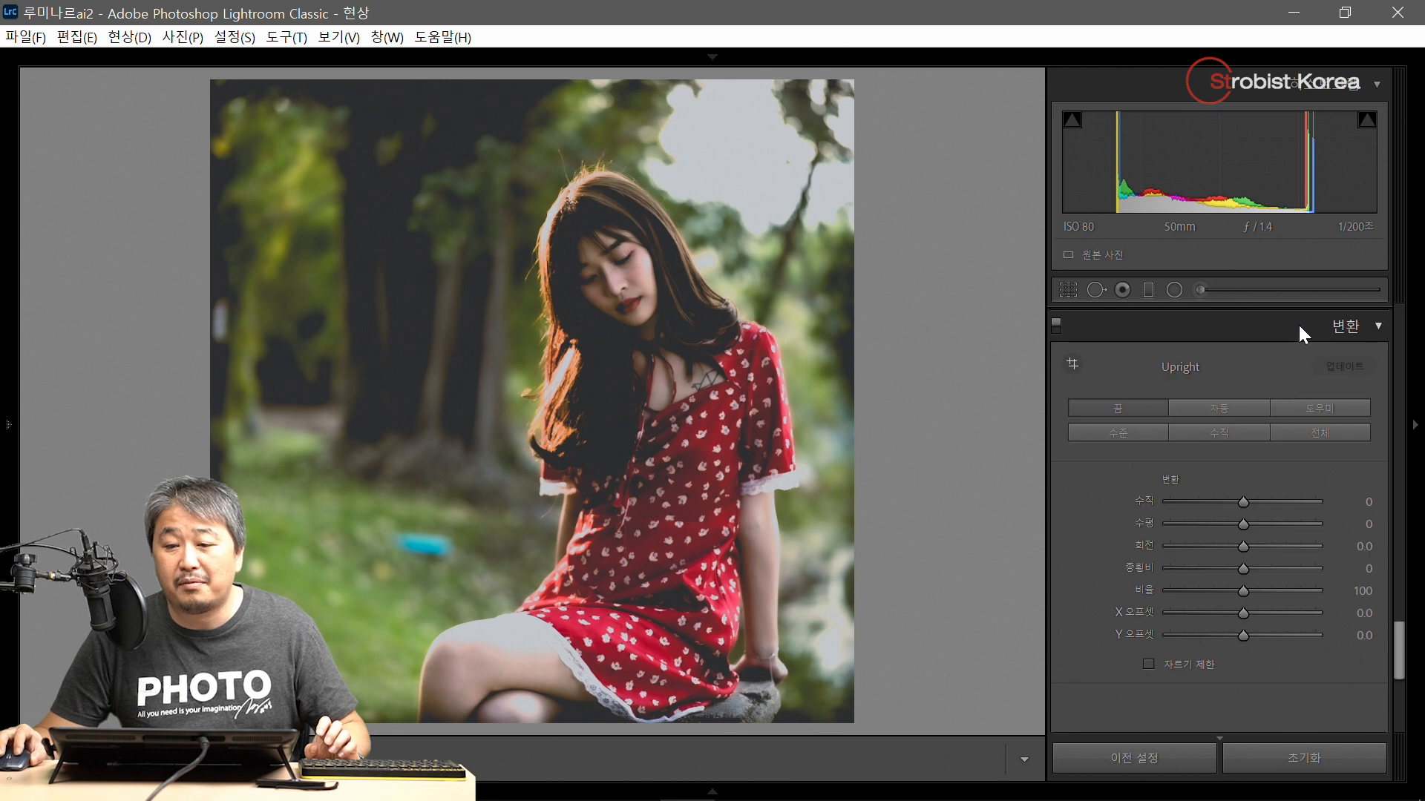
- Add grain with amount 73, size reset to 25 and roughness 84
left_click(1298, 326)
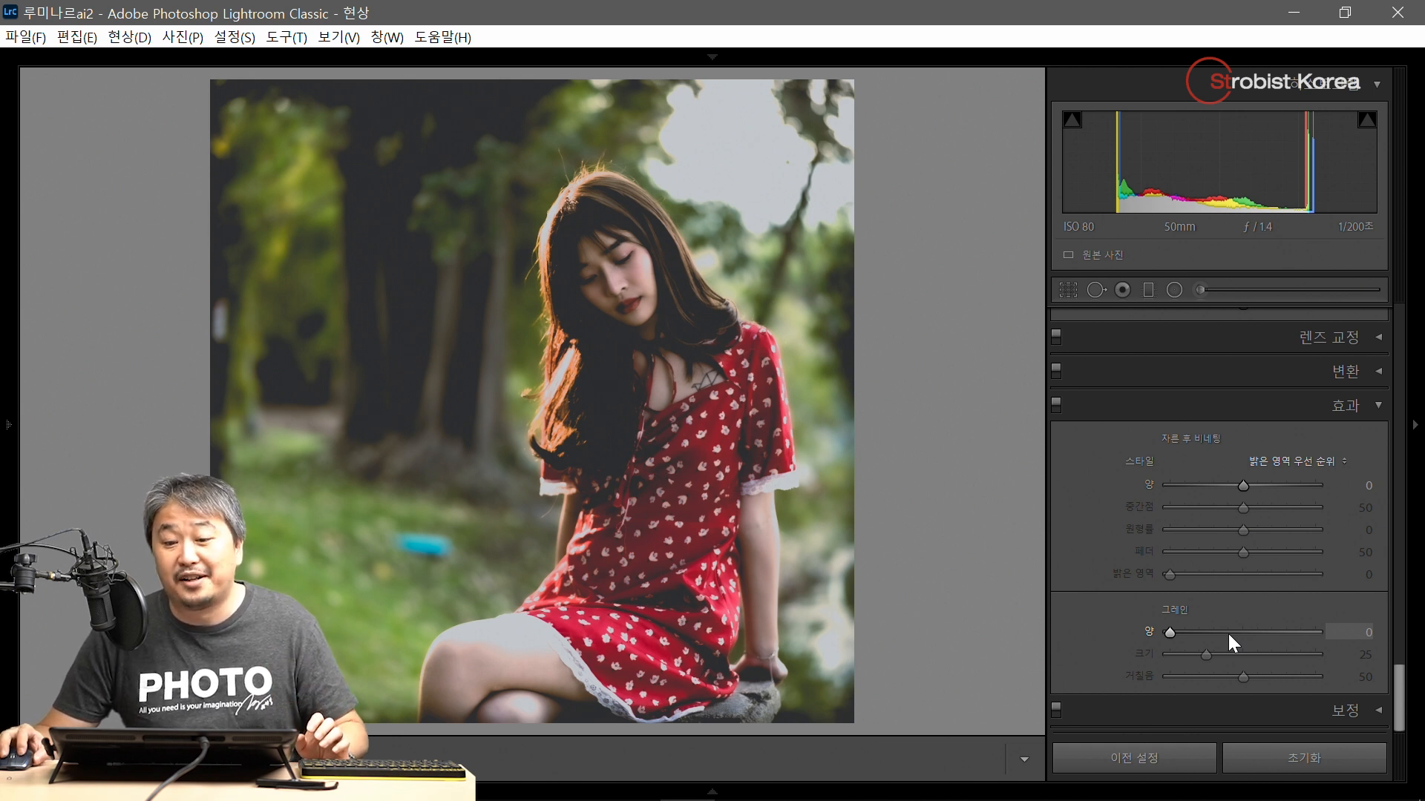
left_click_drag(1222, 631, 1254, 654)
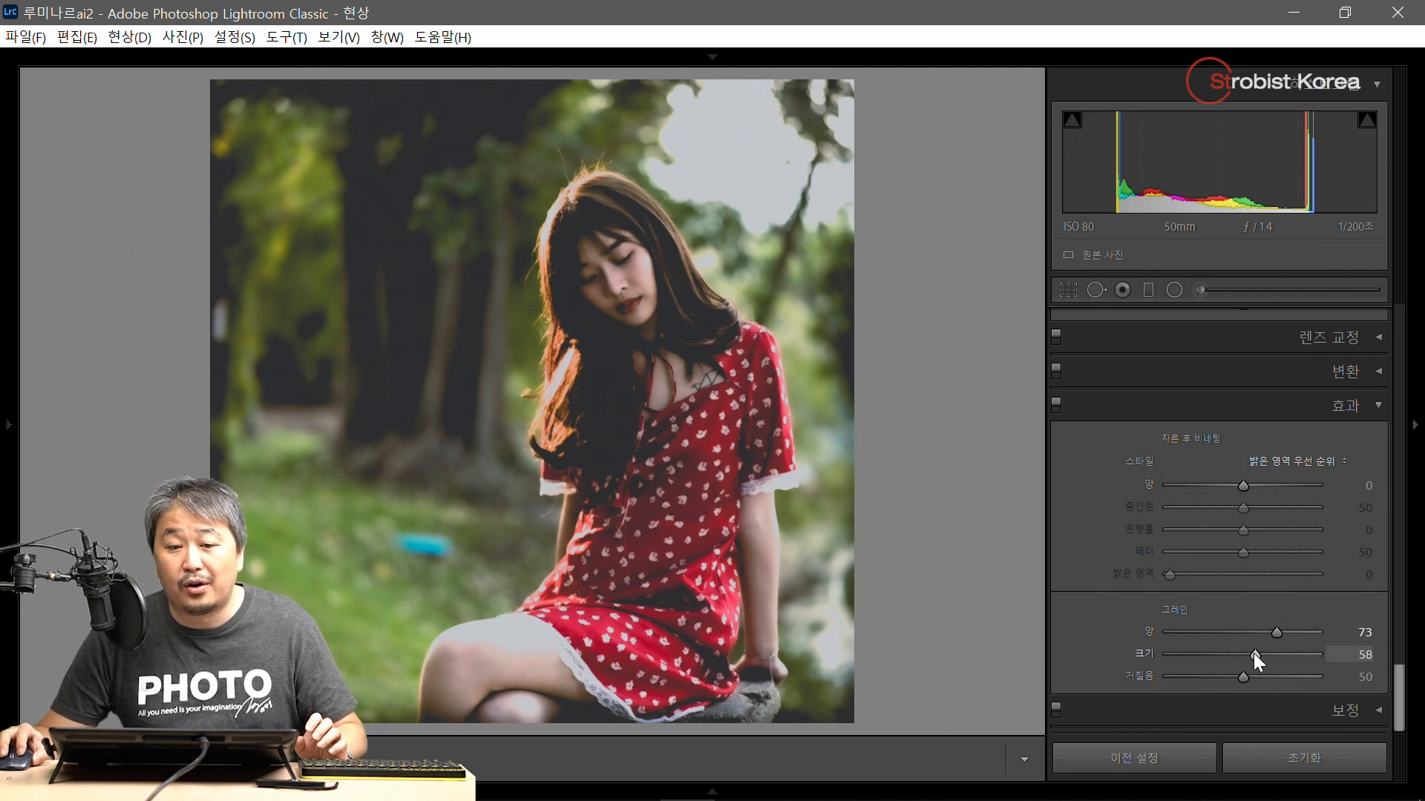
double_click(1246, 653)
left_click(611, 349)
left_click_drag(731, 185, 653, 363)
left_click(653, 364)
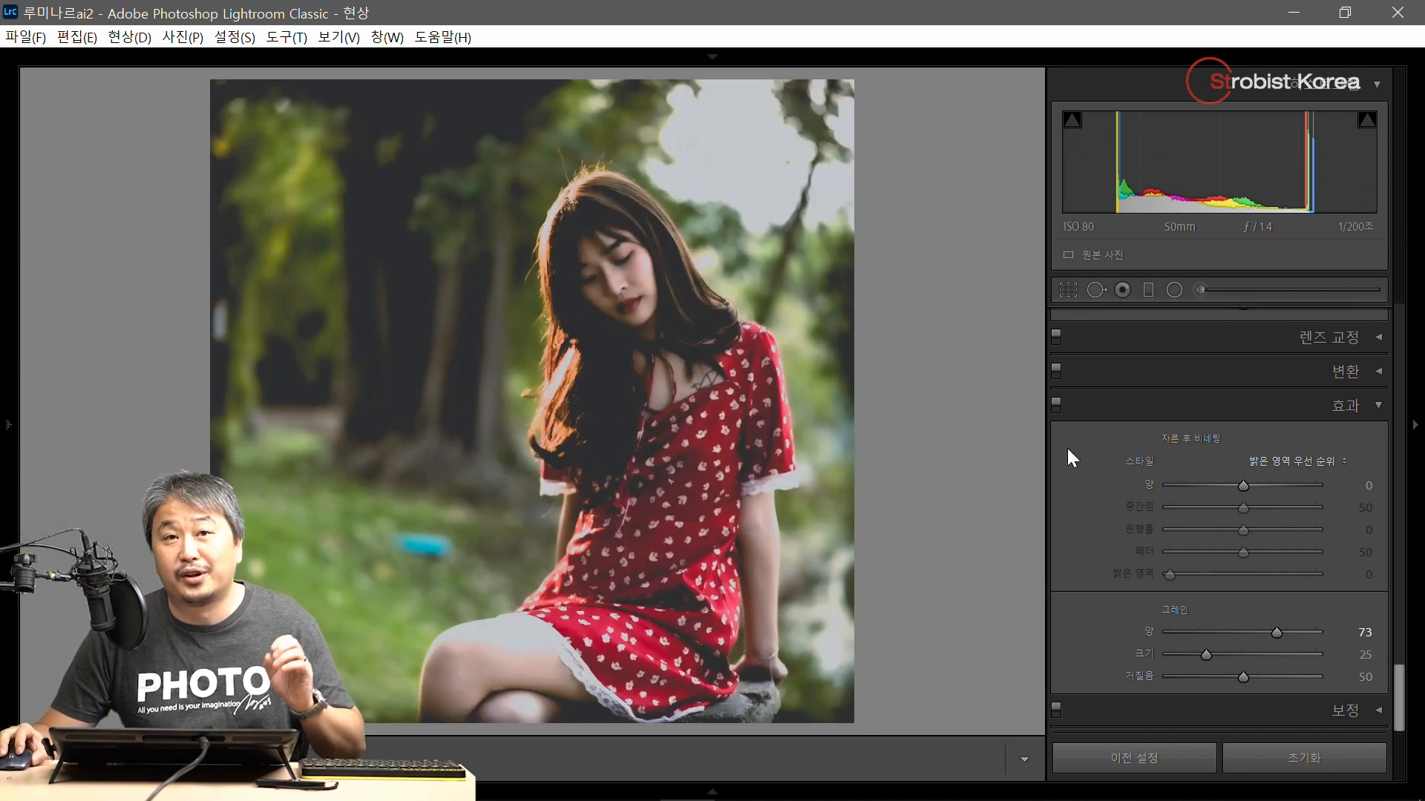
left_click_drag(1244, 675, 1294, 675)
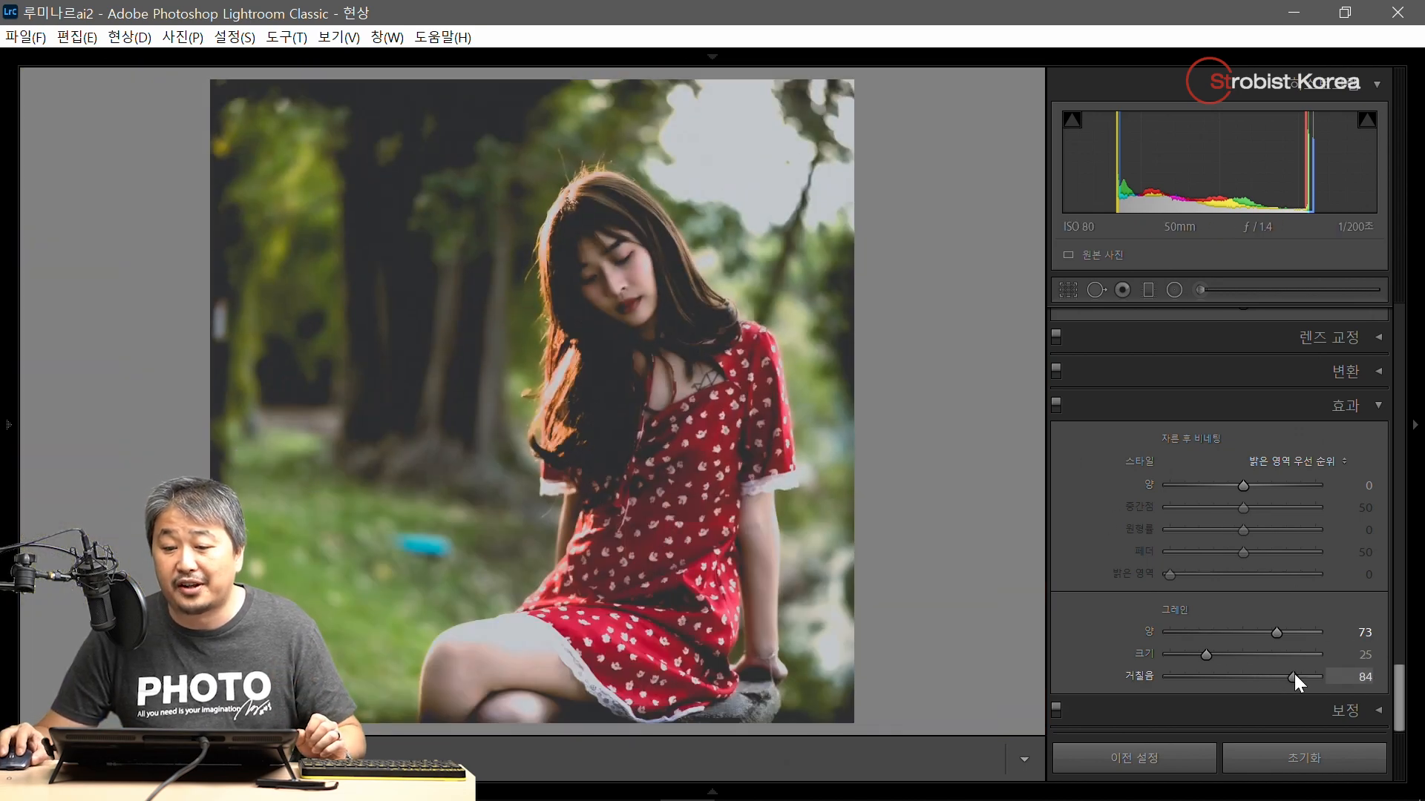
- Zoom in on the face and change the grain to amount 39, size 51 and roughness 68
left_click(757, 279)
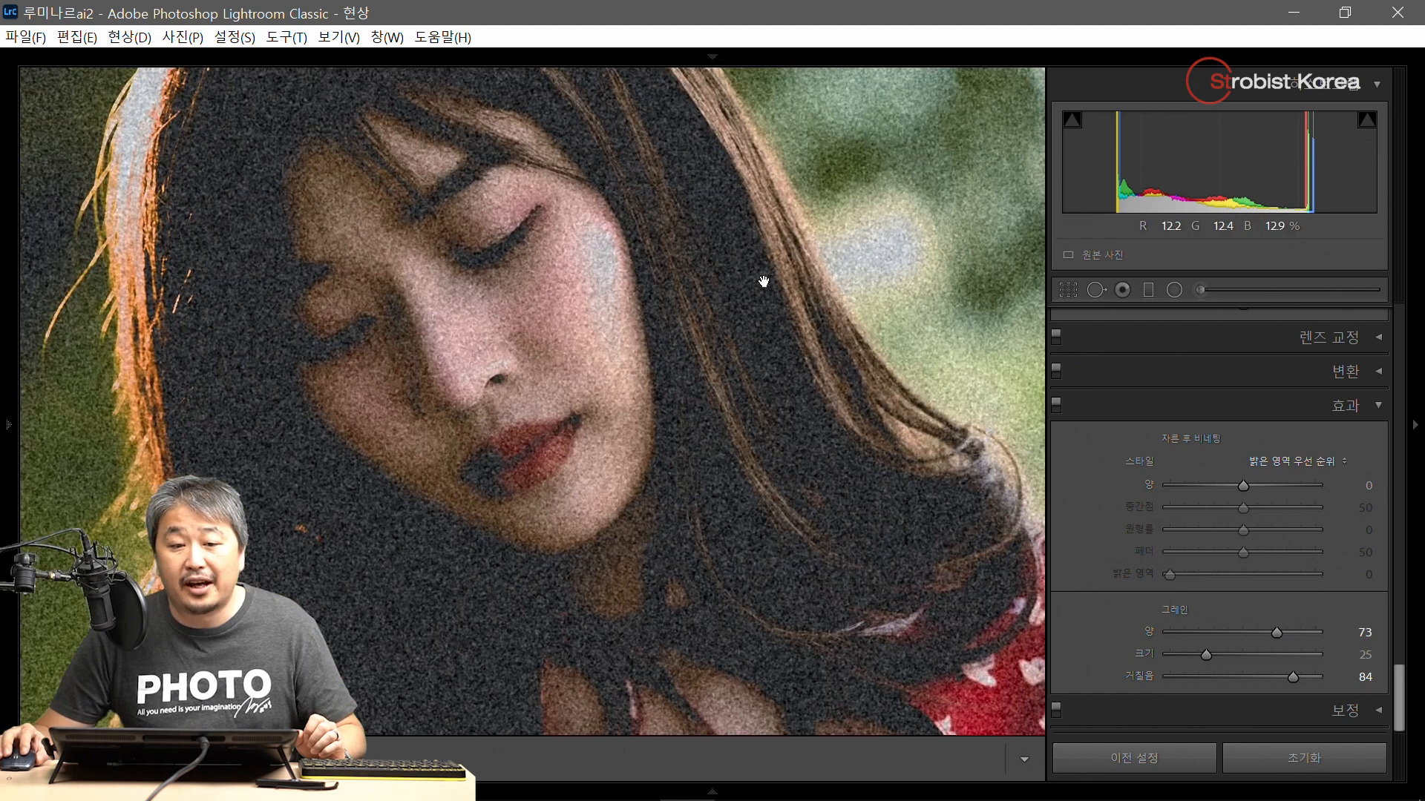
left_click_drag(757, 280, 707, 359)
mouse_move(1244, 630)
left_mouse_down()
mouse_move(1238, 652)
mouse_move(1257, 652)
mouse_move(1218, 629)
mouse_move(1231, 631)
left_mouse_up()
double_click(1293, 675)
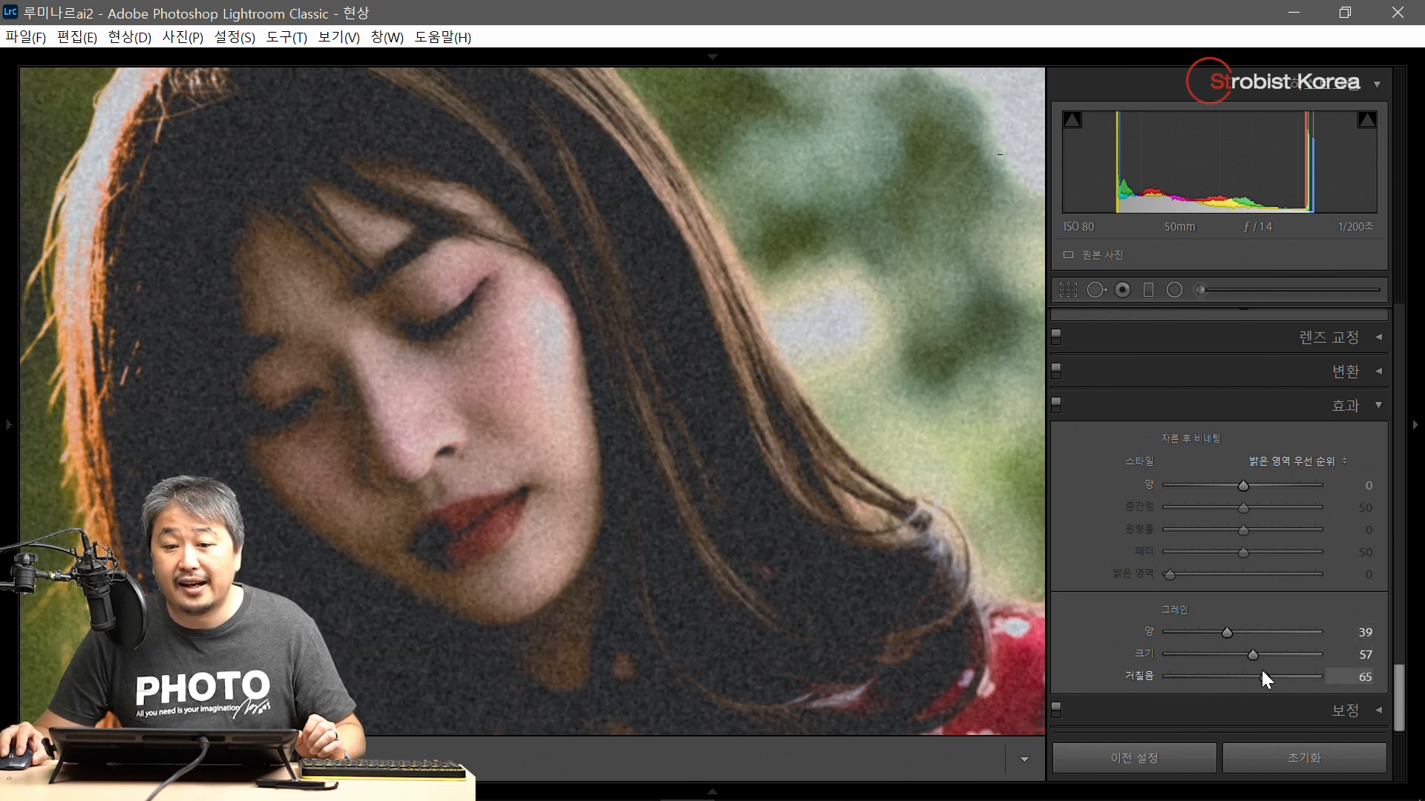
mouse_move(1266, 669)
left_mouse_down()
mouse_move(1231, 653)
mouse_move(1248, 653)
left_mouse_up()
left_click(861, 442)
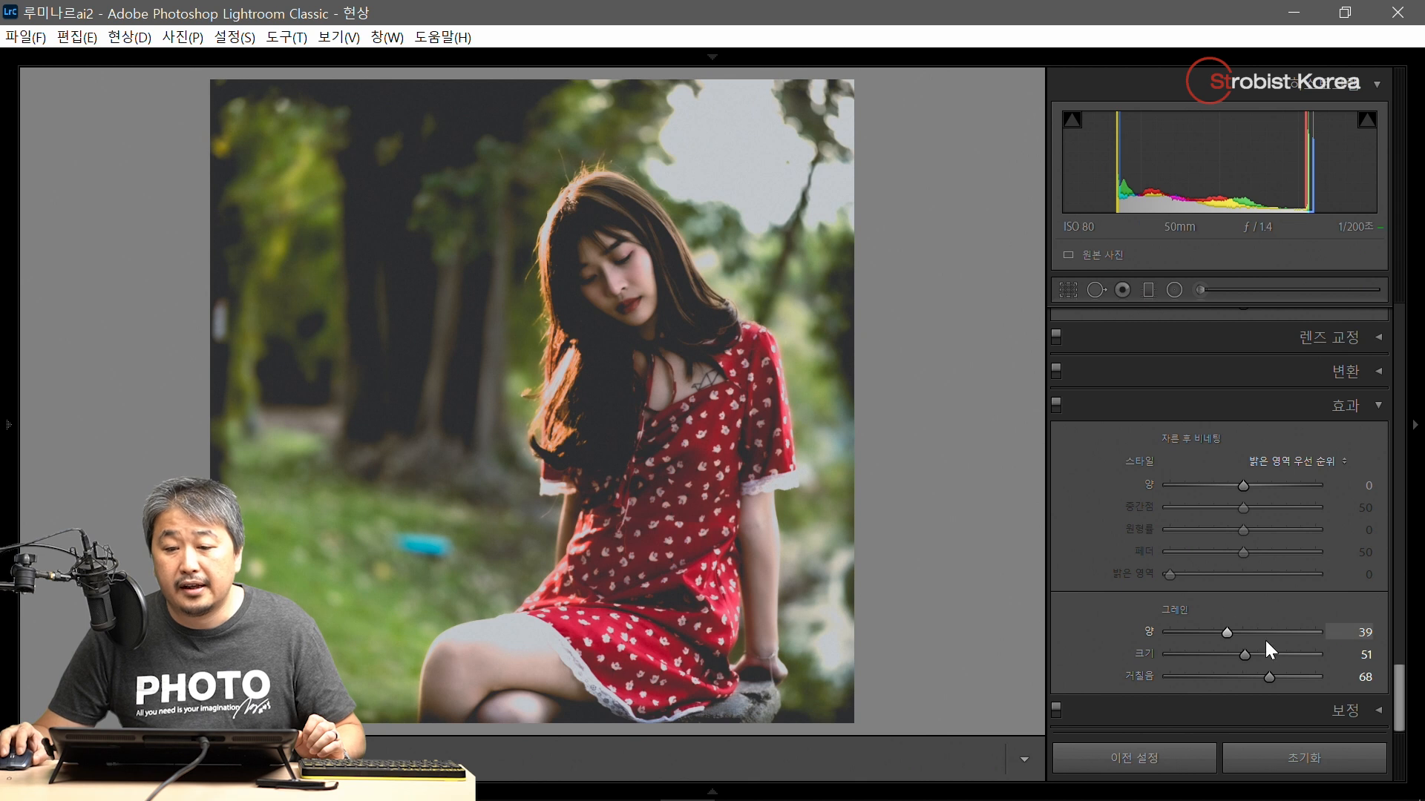
- Set the grain size to 71 and check the grain up close on the dress
left_click(1261, 653)
type("25")
key("Return")
left_click(1275, 650)
left_click(740, 522)
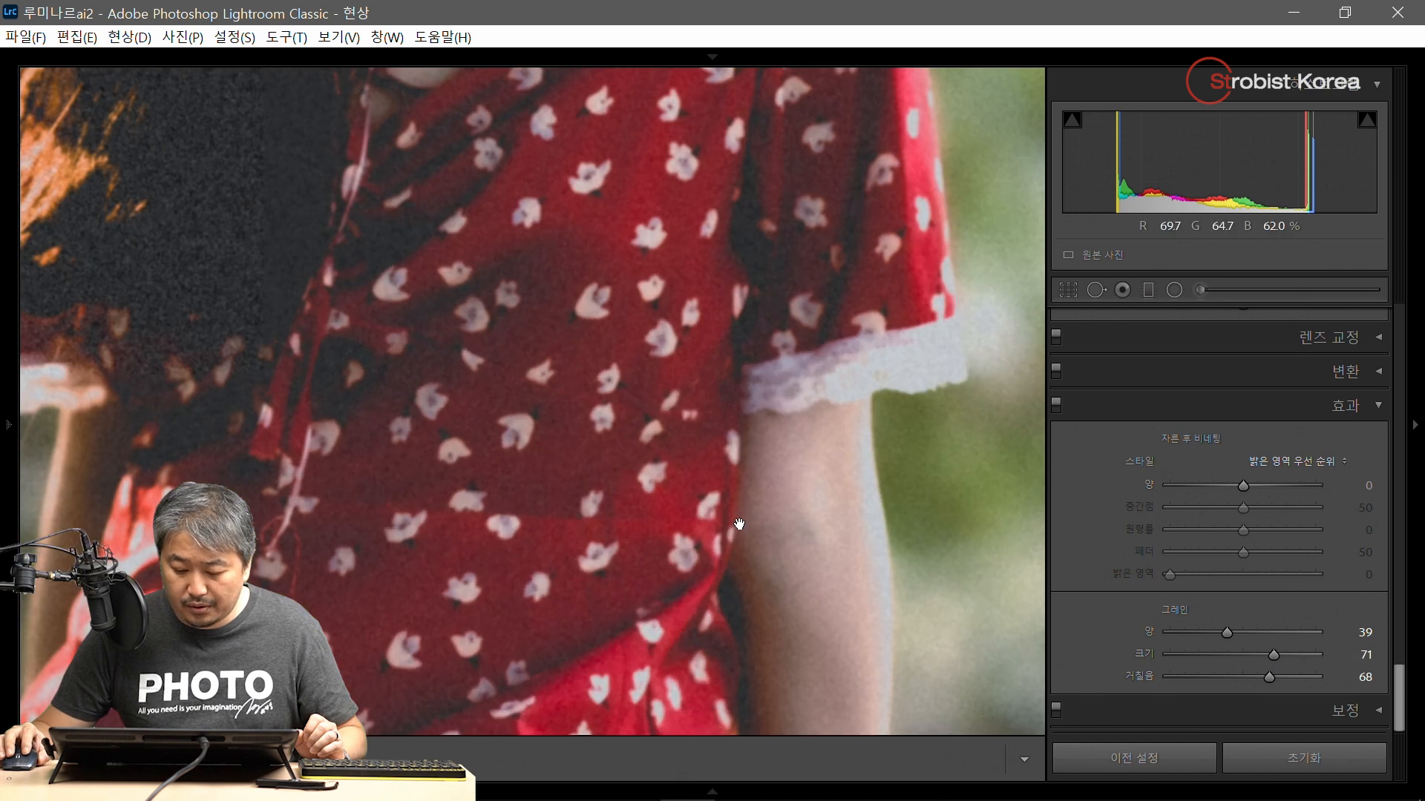
left_click(757, 408)
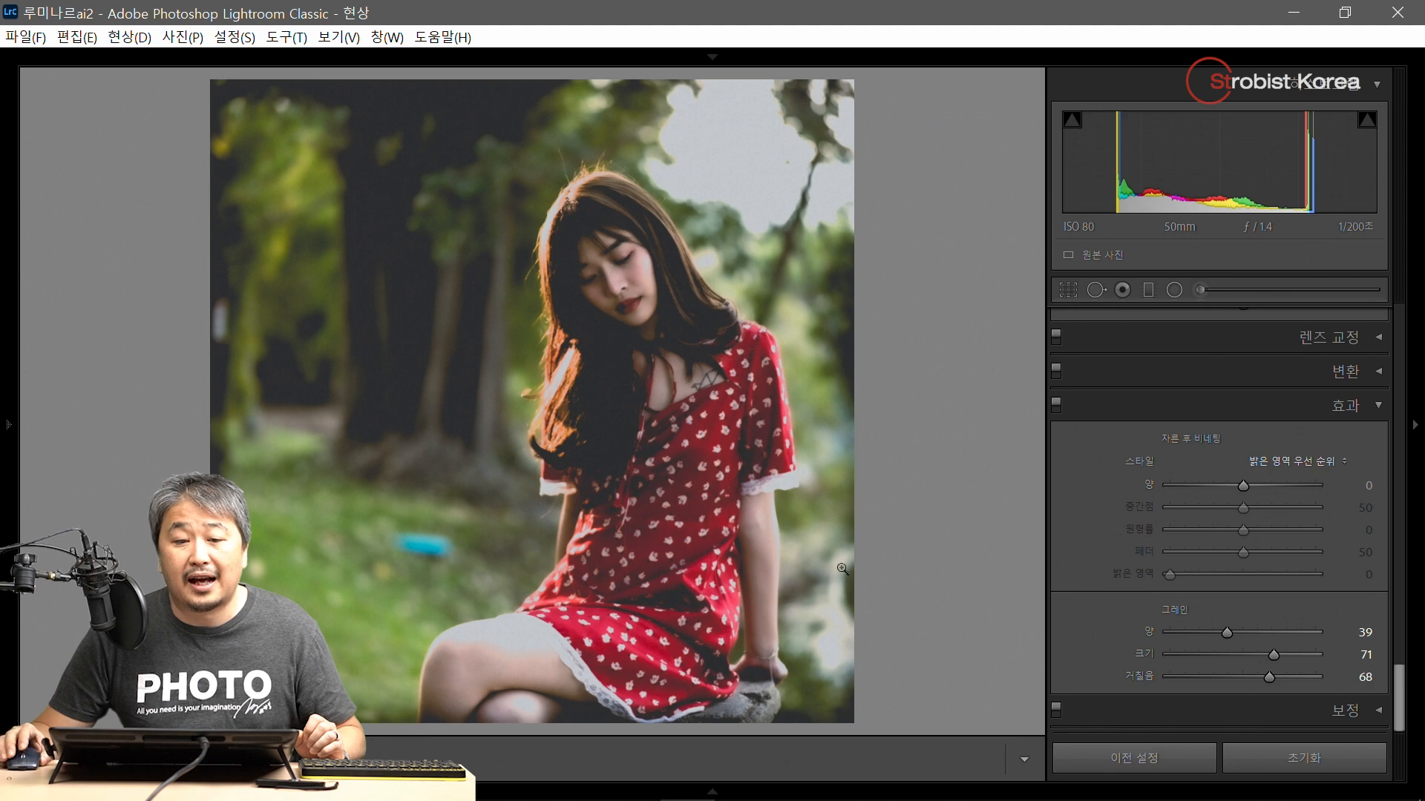
- Inspect the grain on the face and dark background, and set grain amount 70, size 77 and roughness 84
left_click(695, 285)
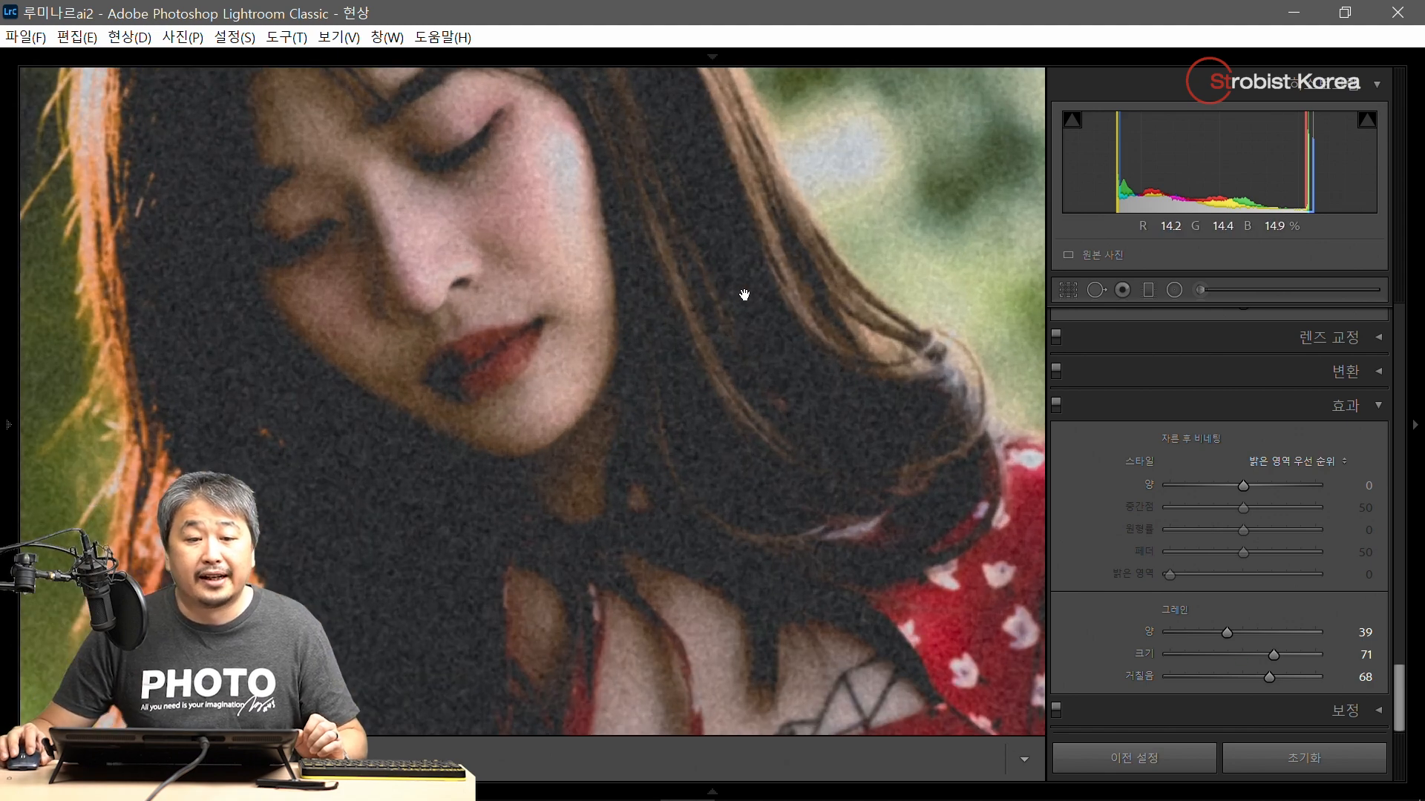
left_click(541, 242)
left_click(389, 268)
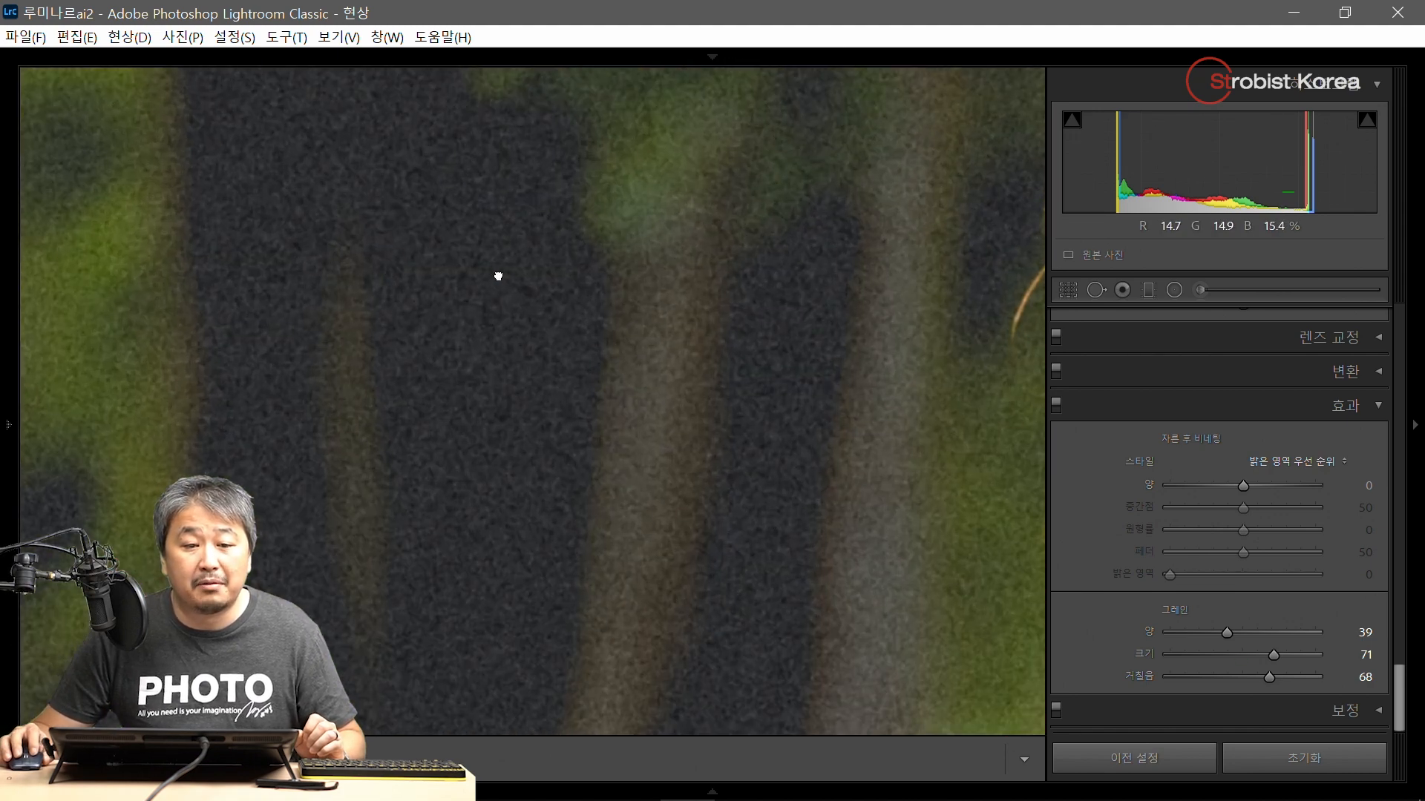
left_click(498, 276)
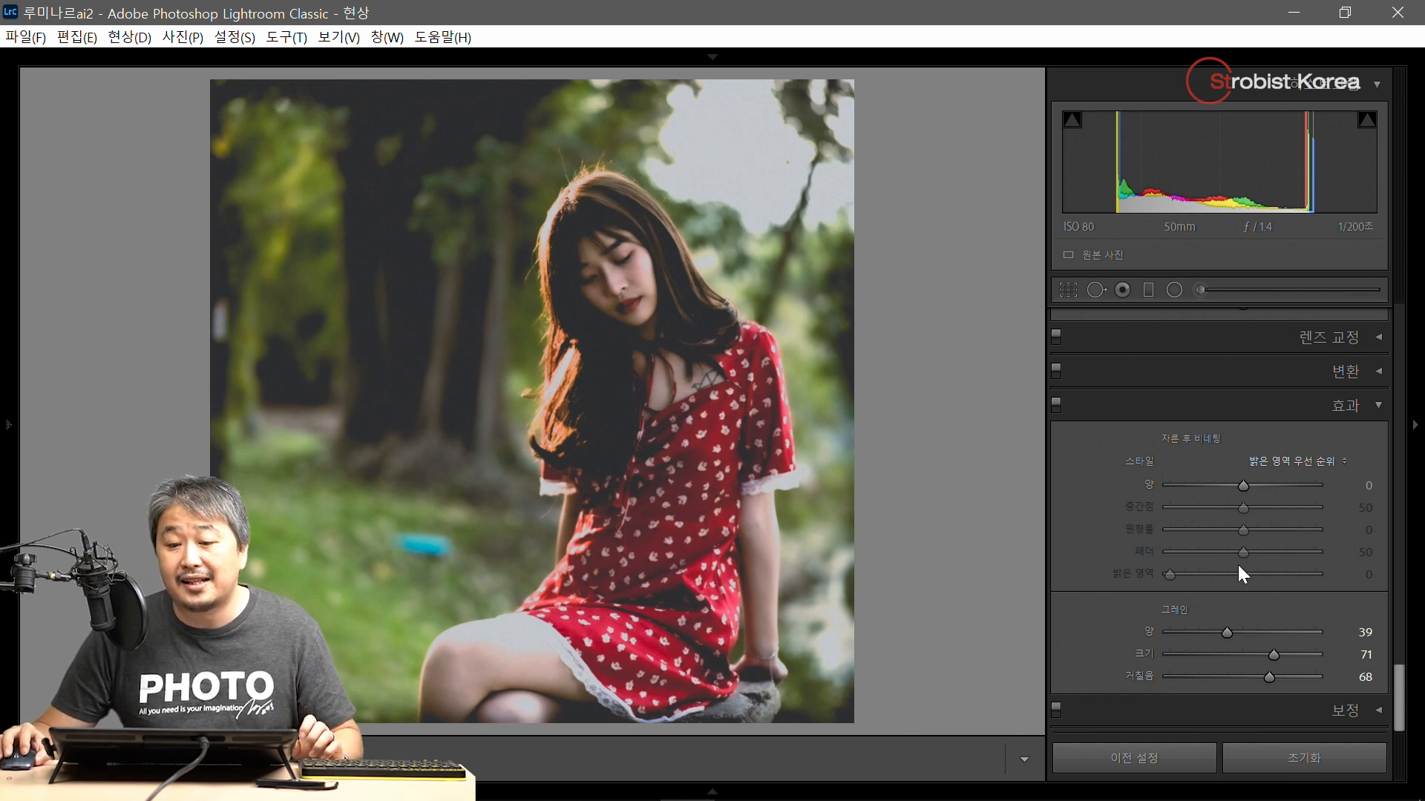
left_click_drag(1228, 632, 1278, 632)
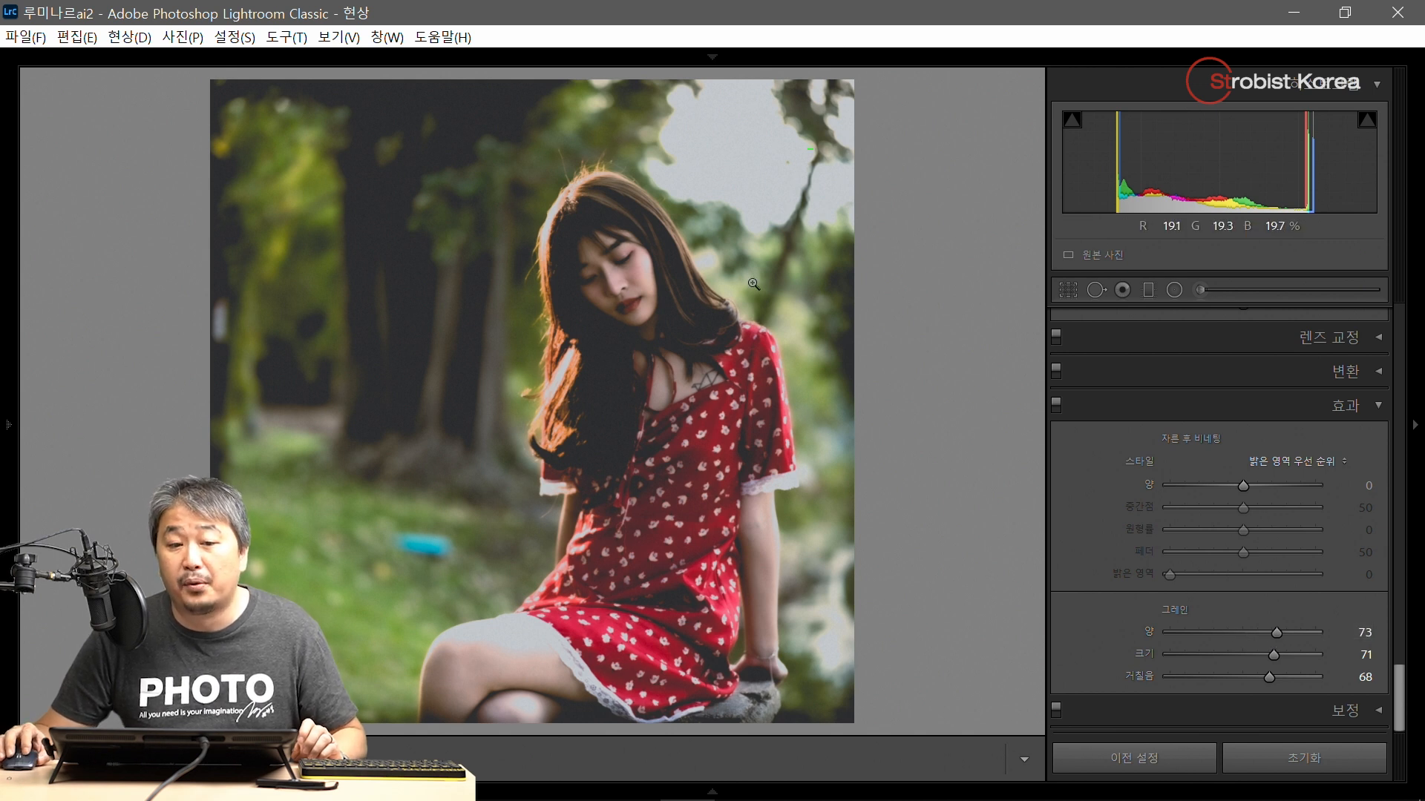
left_click_drag(1269, 676, 1267, 632)
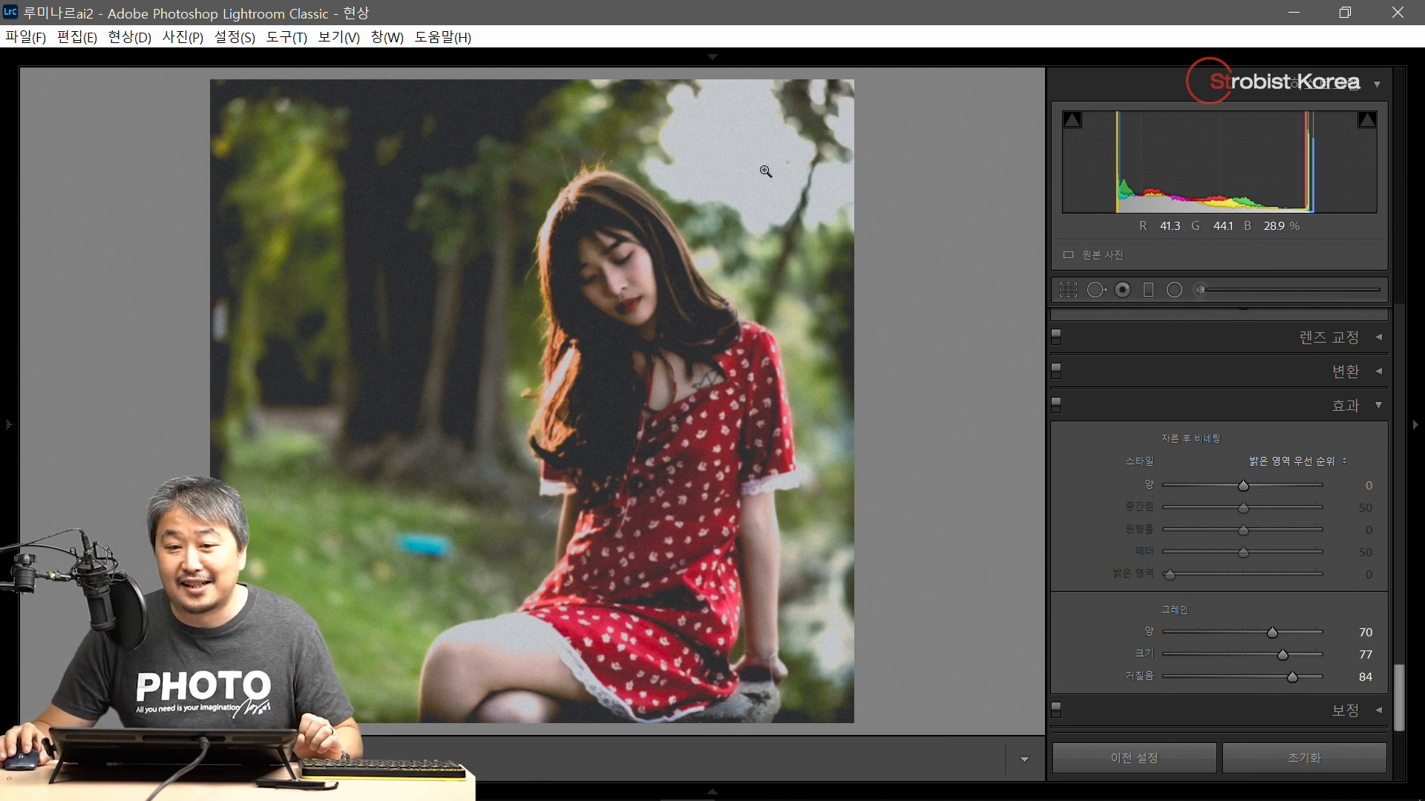
- Open photo 14, the close-up portrait beside the current one, in the Develop module and bring up its profile browser
left_click_drag(1400, 678, 1398, 304)
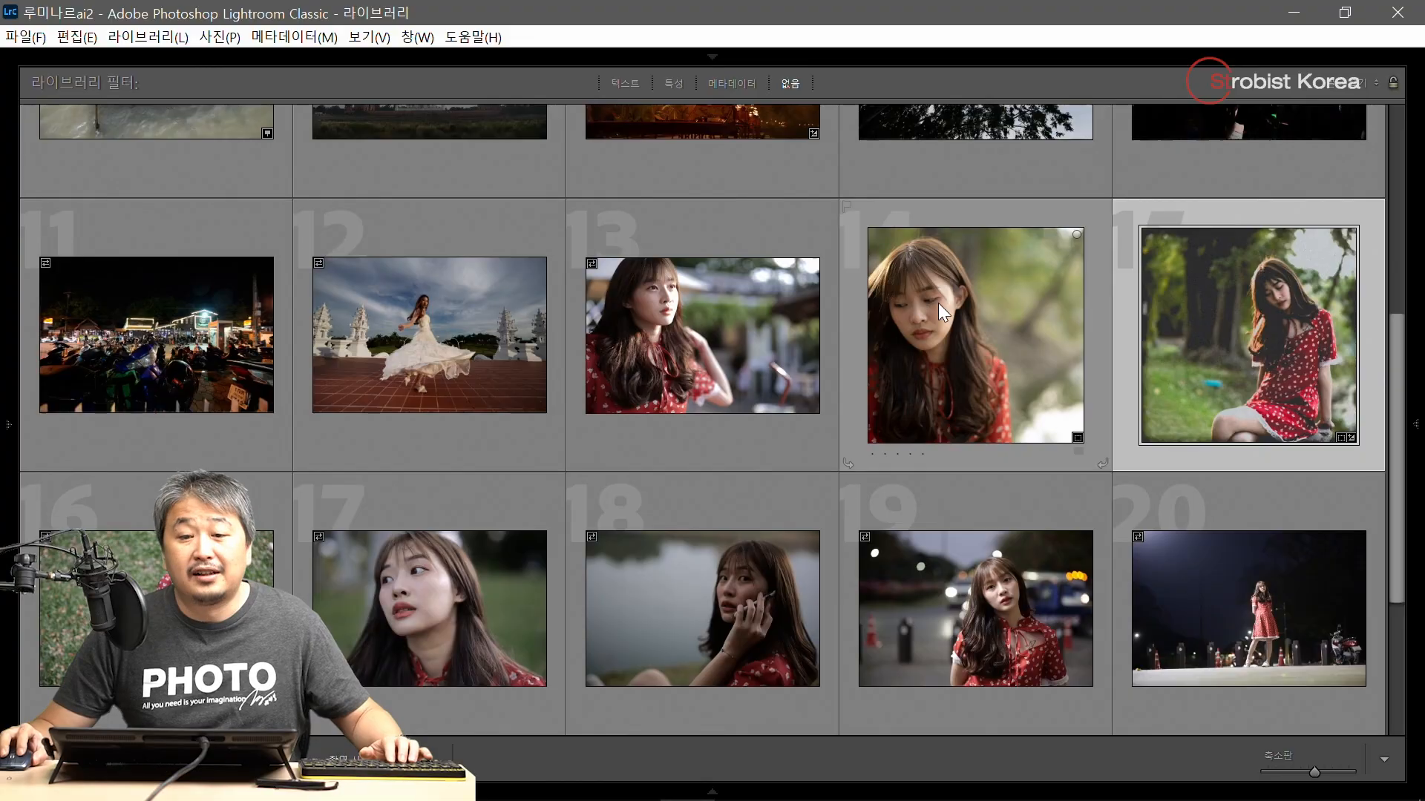
double_click(938, 304)
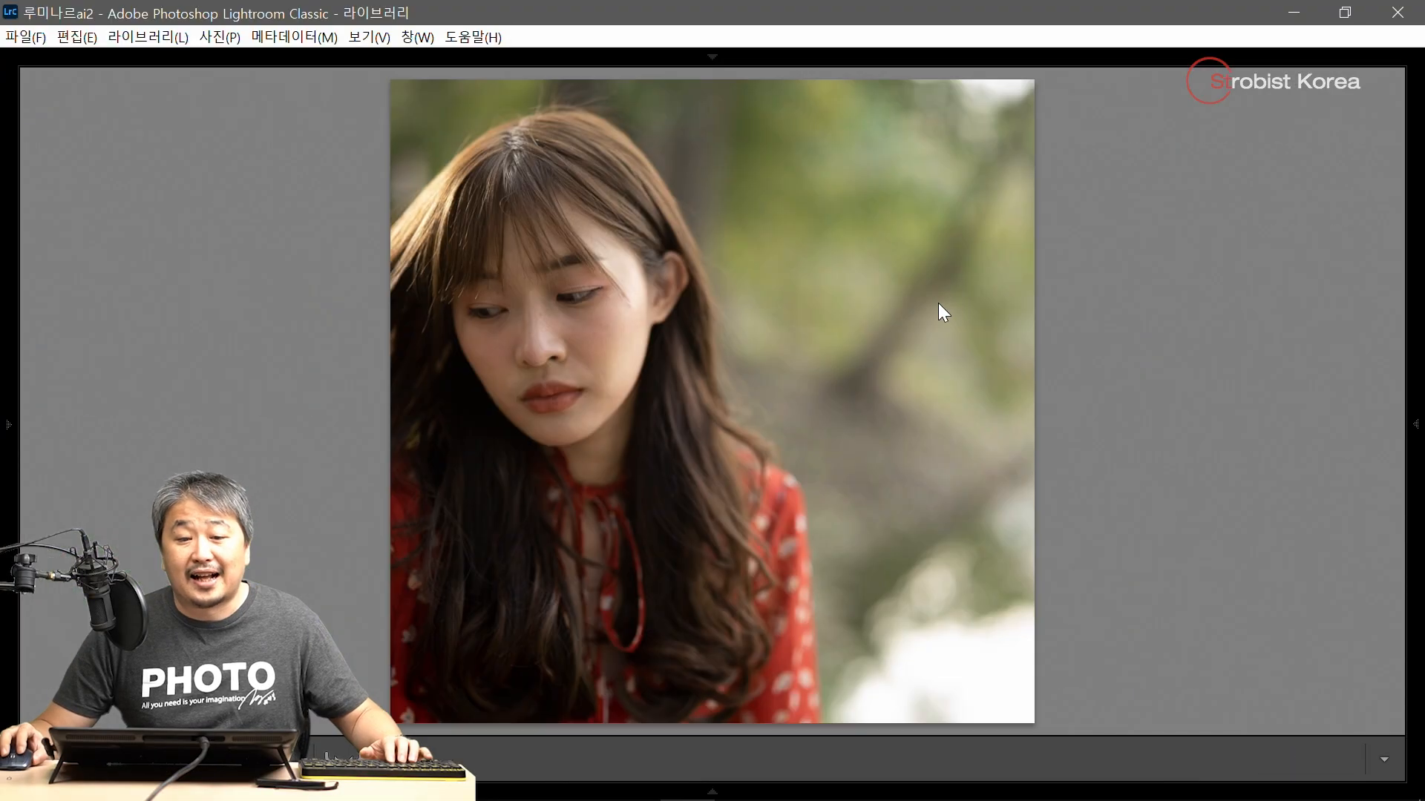
key("d")
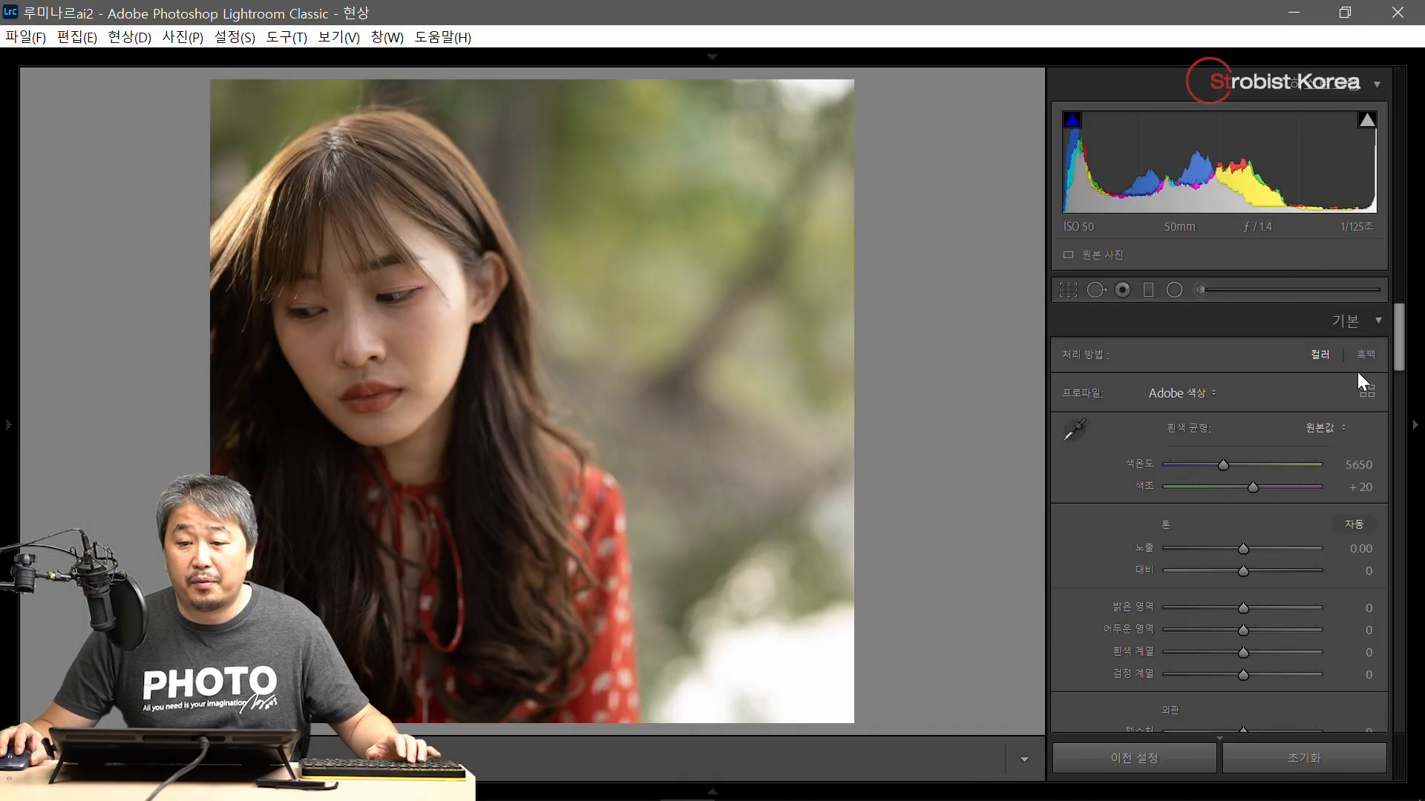
left_click(1367, 392)
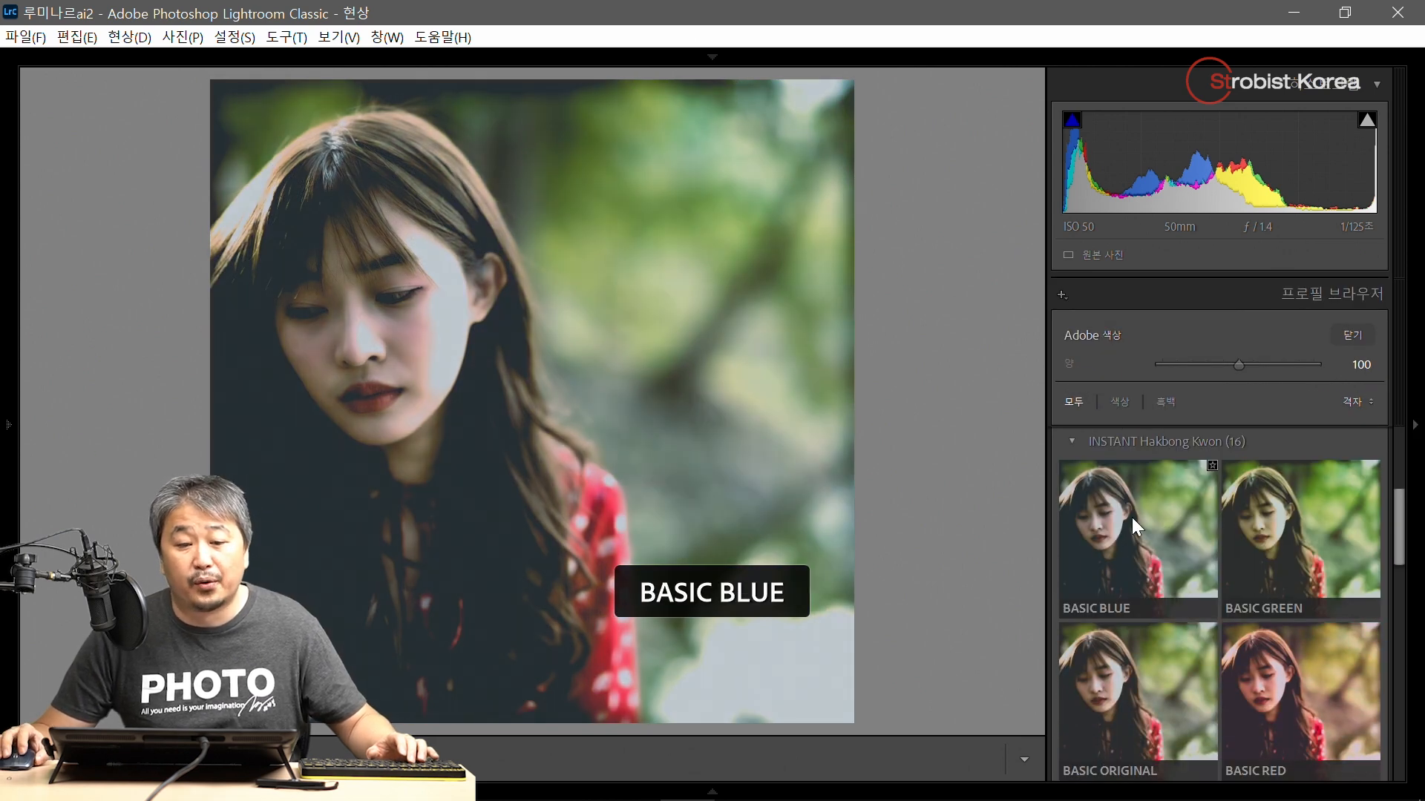
- Compare the BASIC, DAO, INSTAX and POLAROID profiles on the close-up portrait and apply INSTAX_BASIC
scroll(1188, 552, "down", 1)
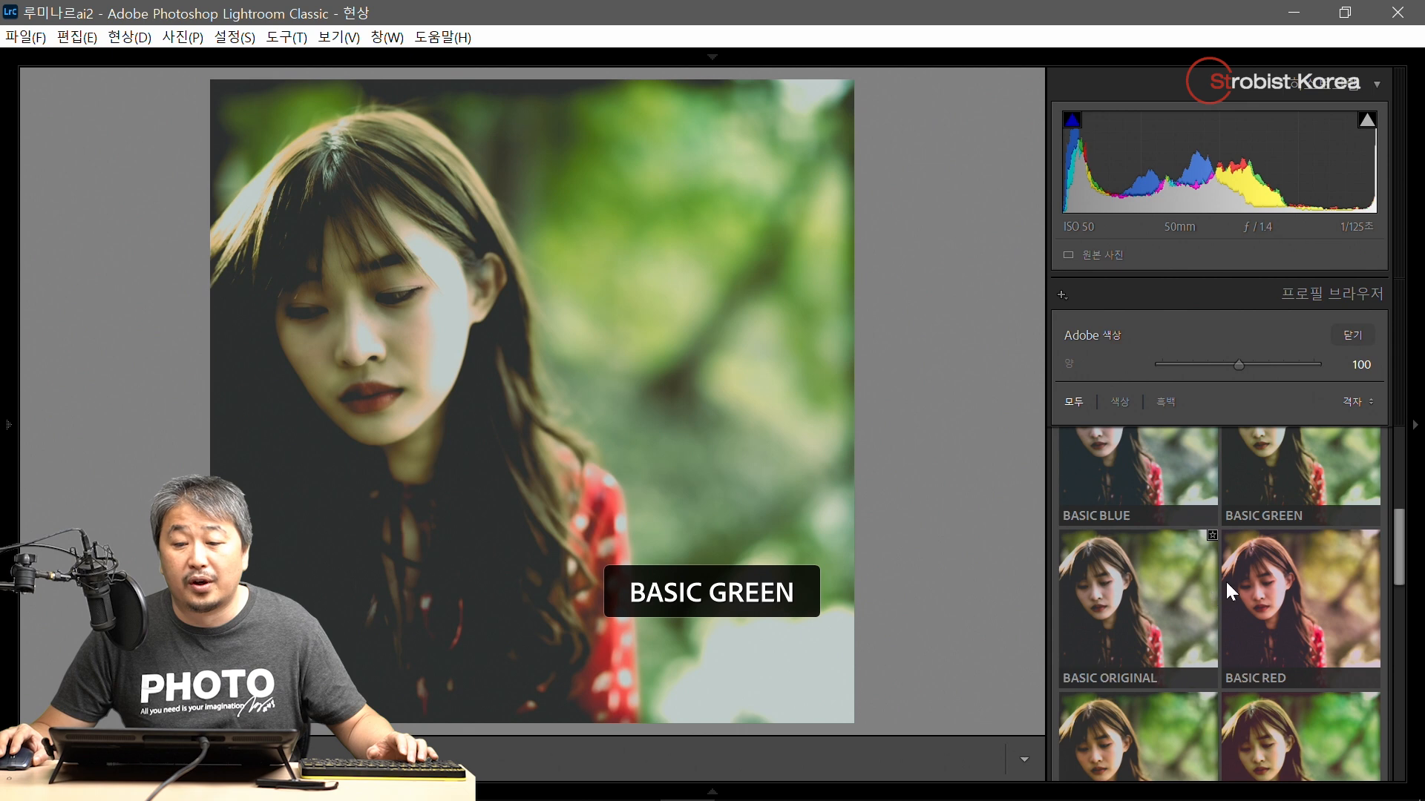
scroll(1283, 568, "down", 2)
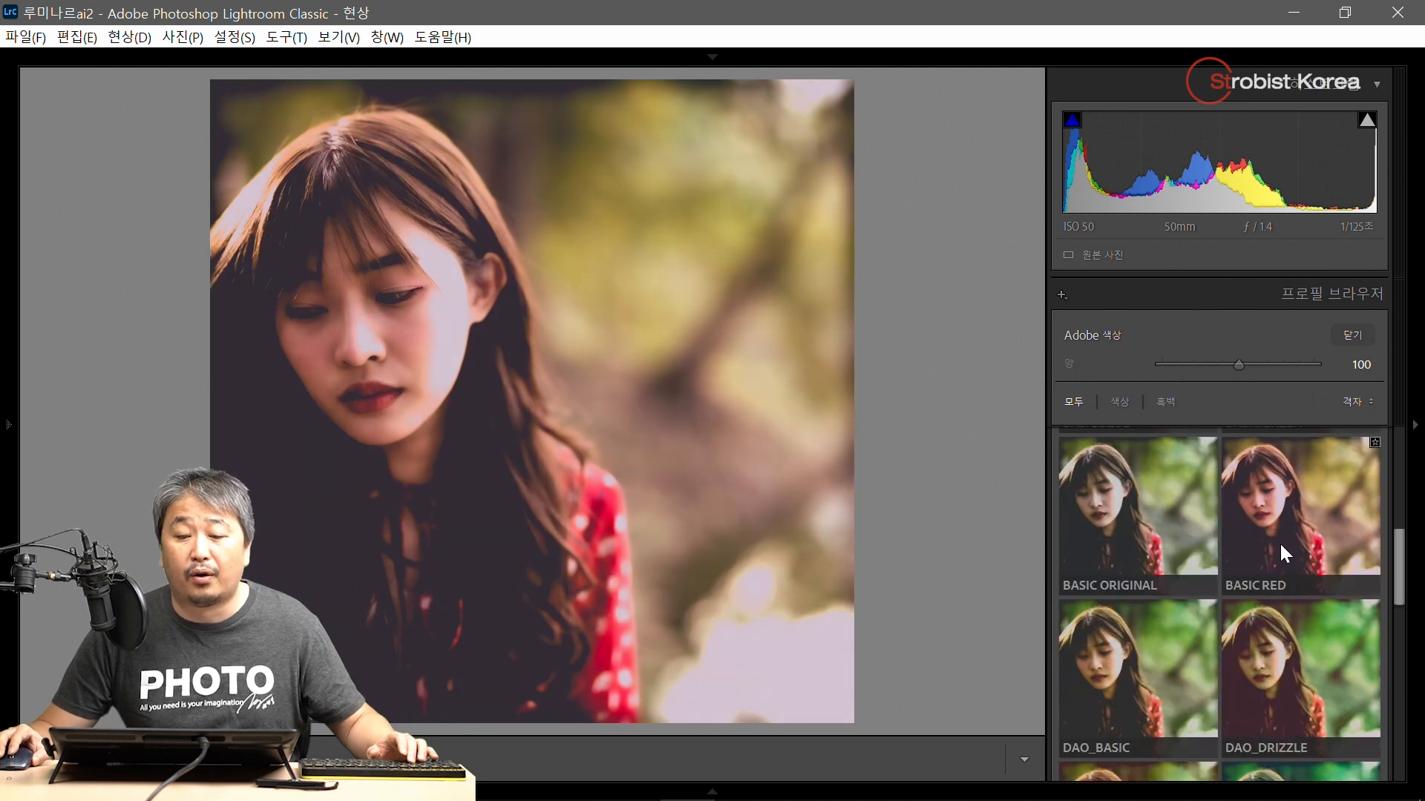
scroll(1281, 547, "down", 5)
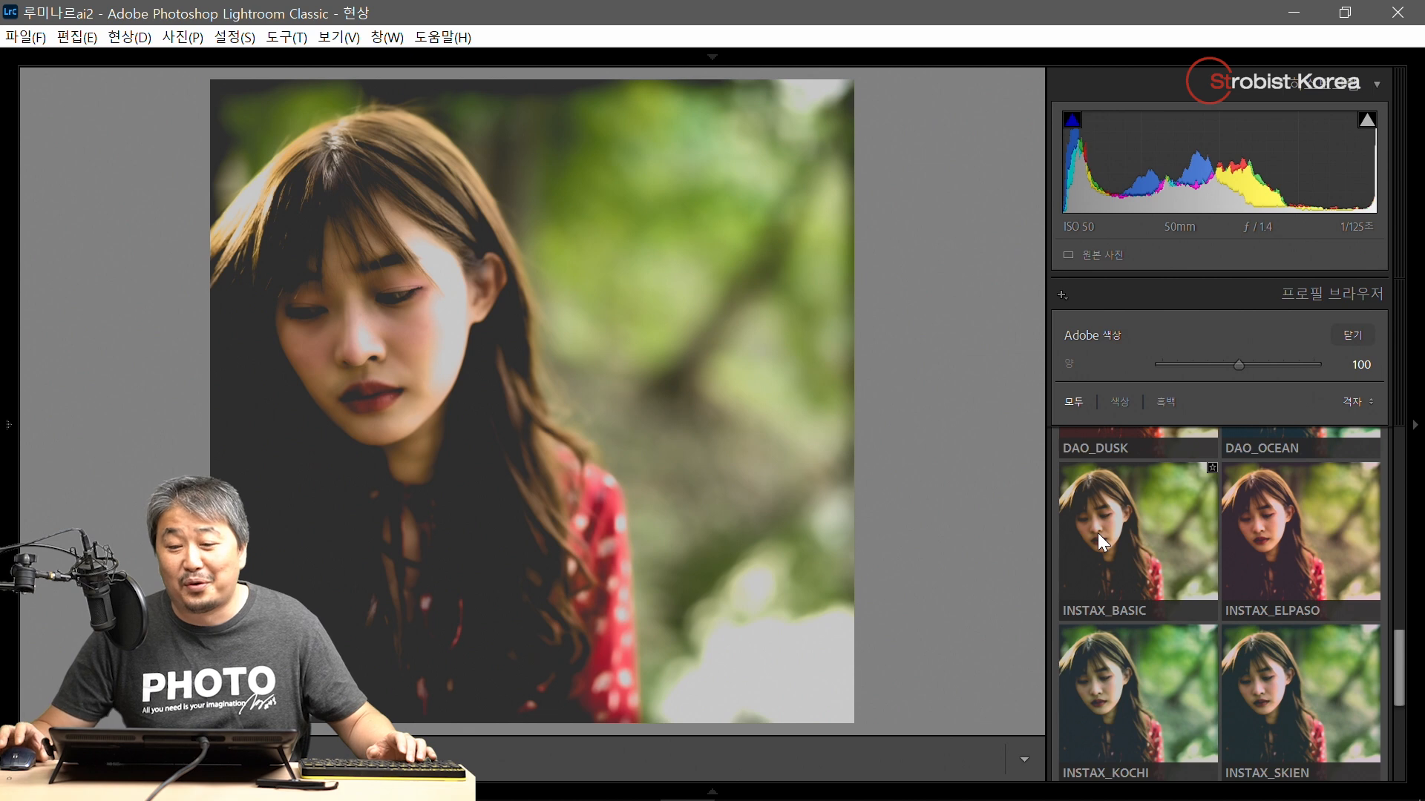
scroll(1098, 533, "down", 5)
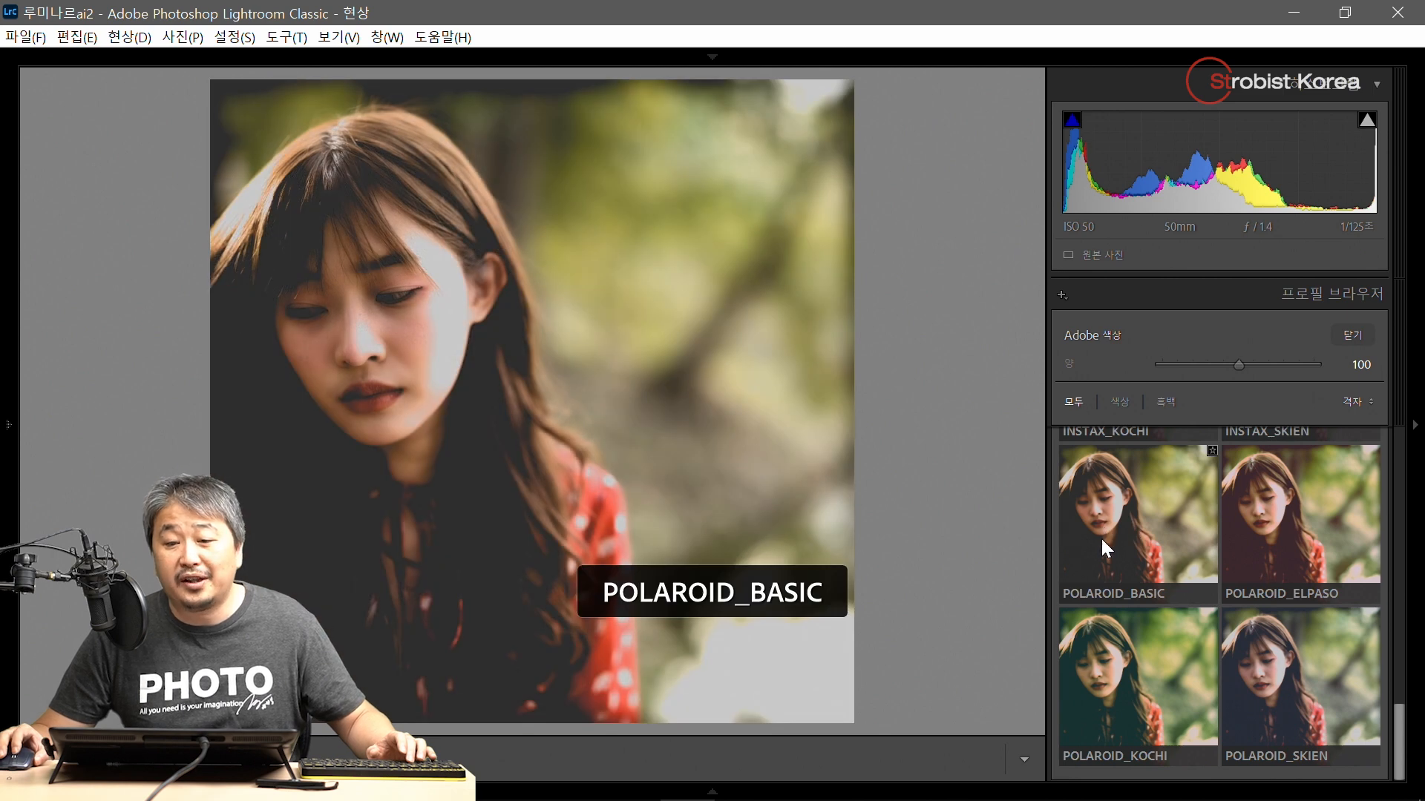
scroll(1103, 540, "up", 3)
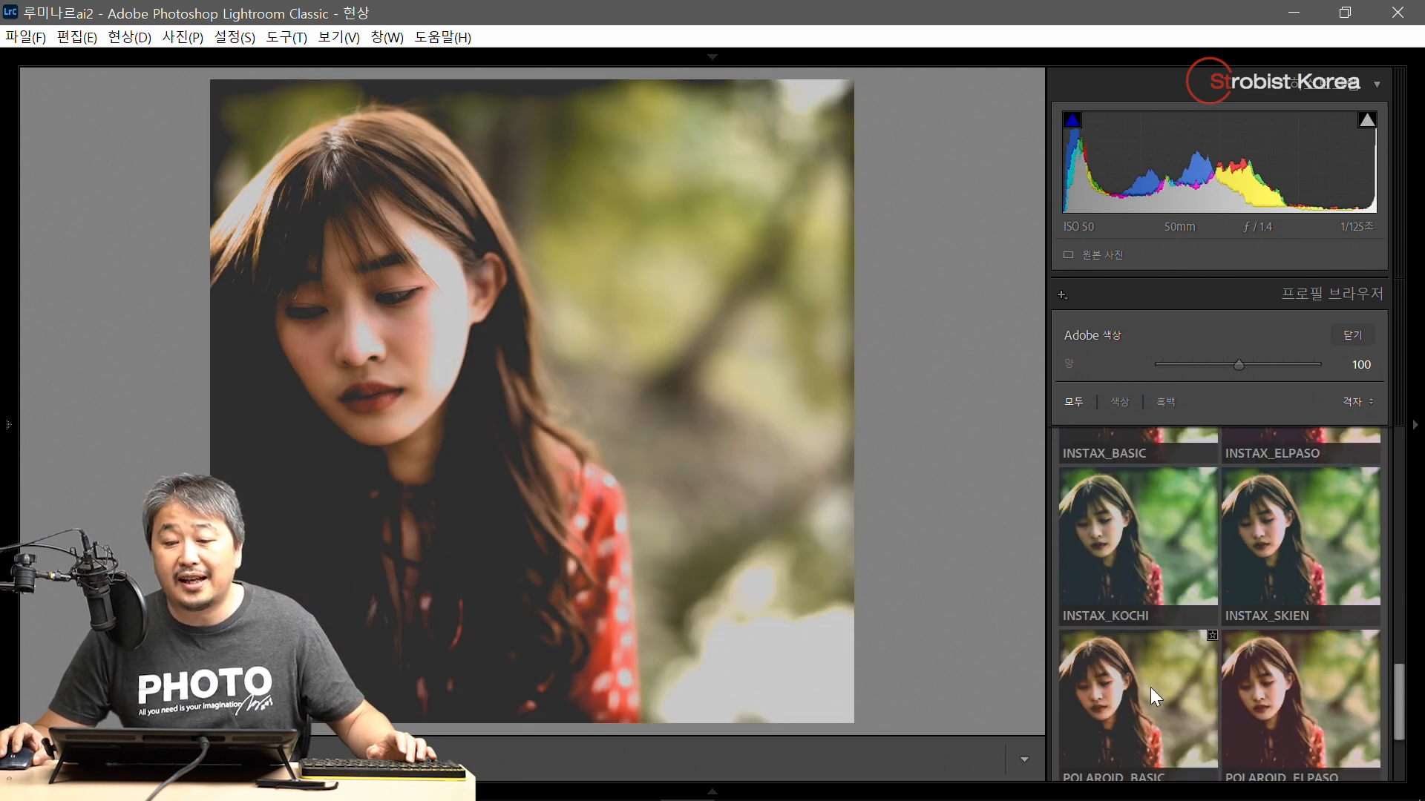
scroll(1405, 679, "up", 1)
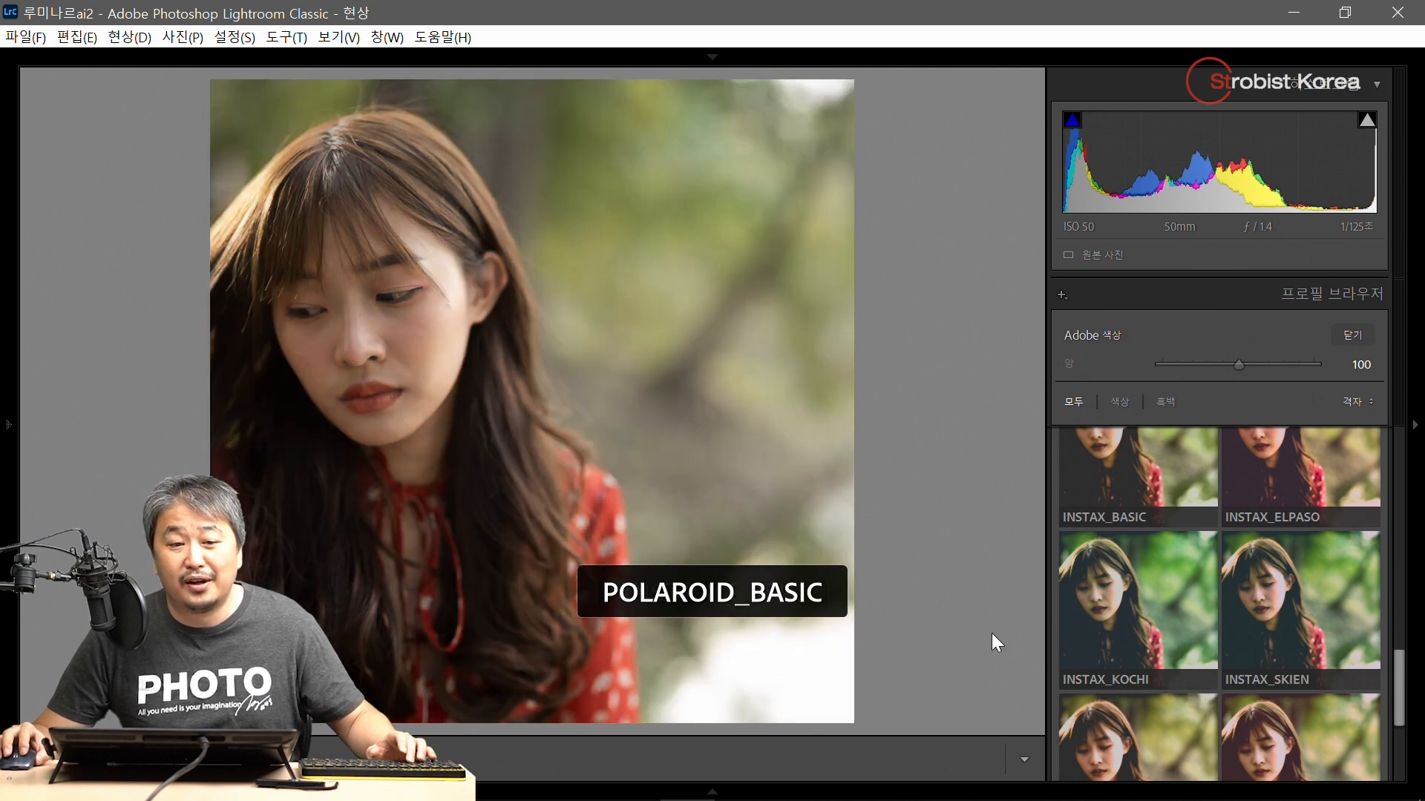
left_click(1133, 490)
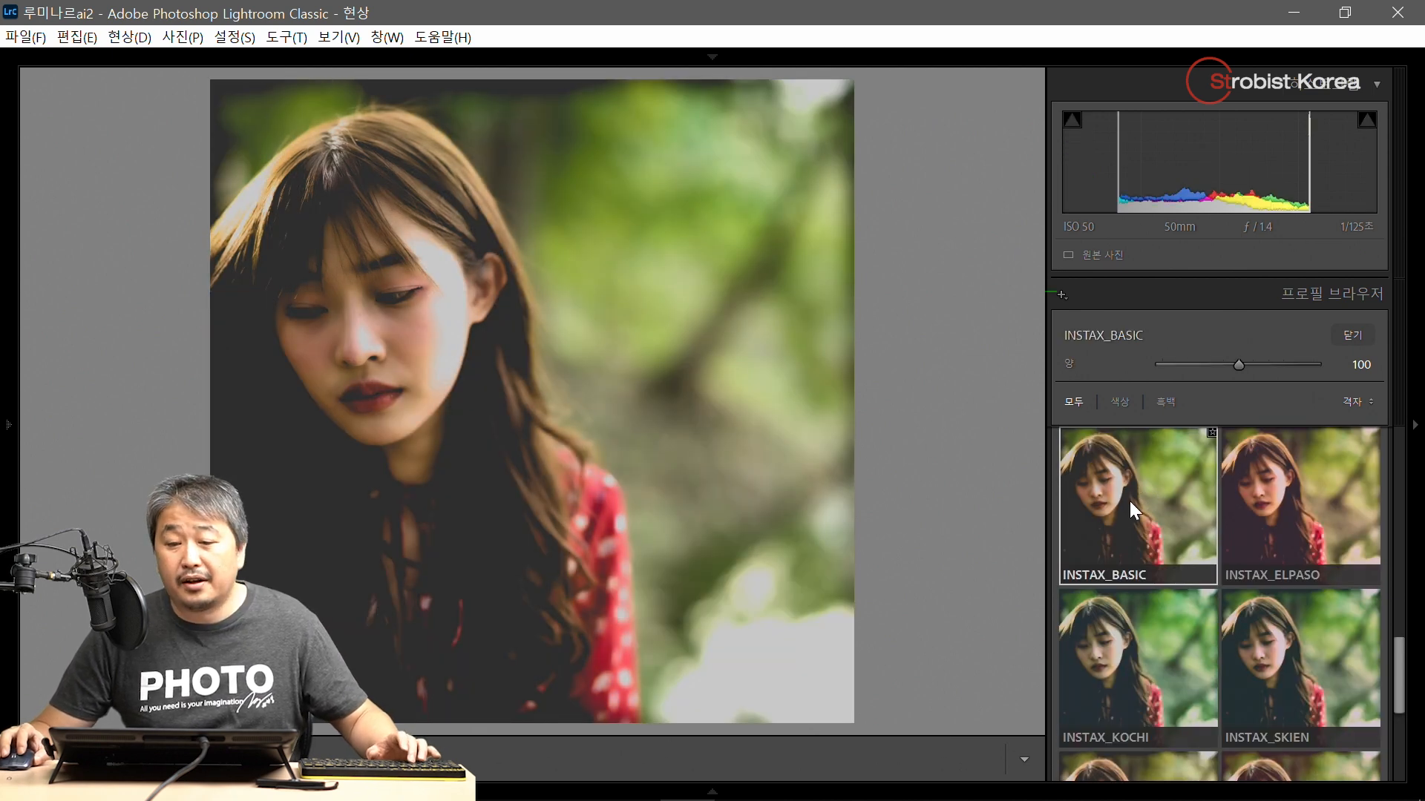
- Close the profile browser and set the photo's exposure to +0.18
left_click(1350, 337)
mouse_move(1245, 628)
left_mouse_down()
mouse_move(1280, 626)
mouse_move(1244, 621)
left_mouse_up()
mouse_move(1244, 570)
left_mouse_down()
mouse_move(1263, 572)
mouse_move(1249, 551)
mouse_move(1243, 568)
left_mouse_up()
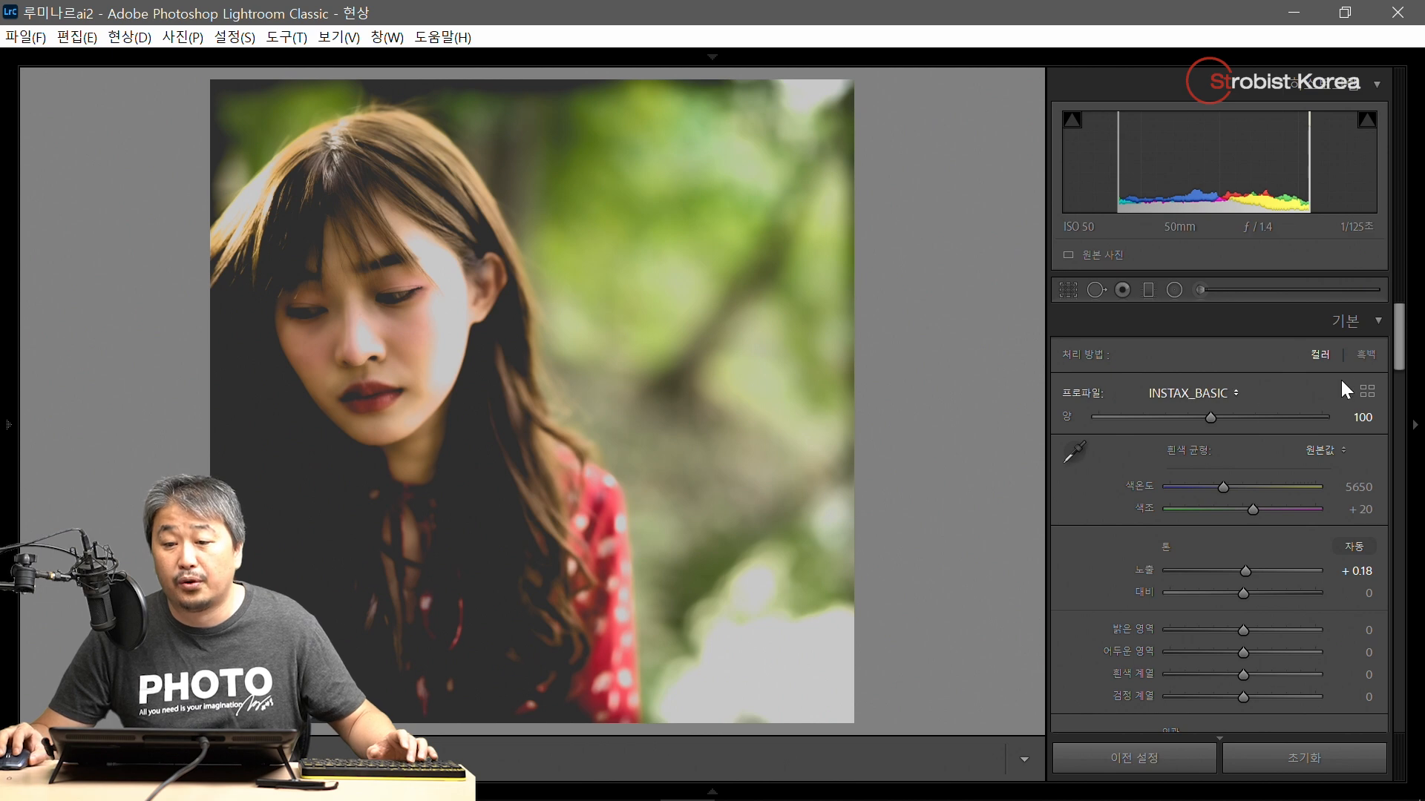
- Give the portrait a slight negative manual lens distortion of about -6 and toggle the lens profile correction
scroll(1400, 356, "down", 10)
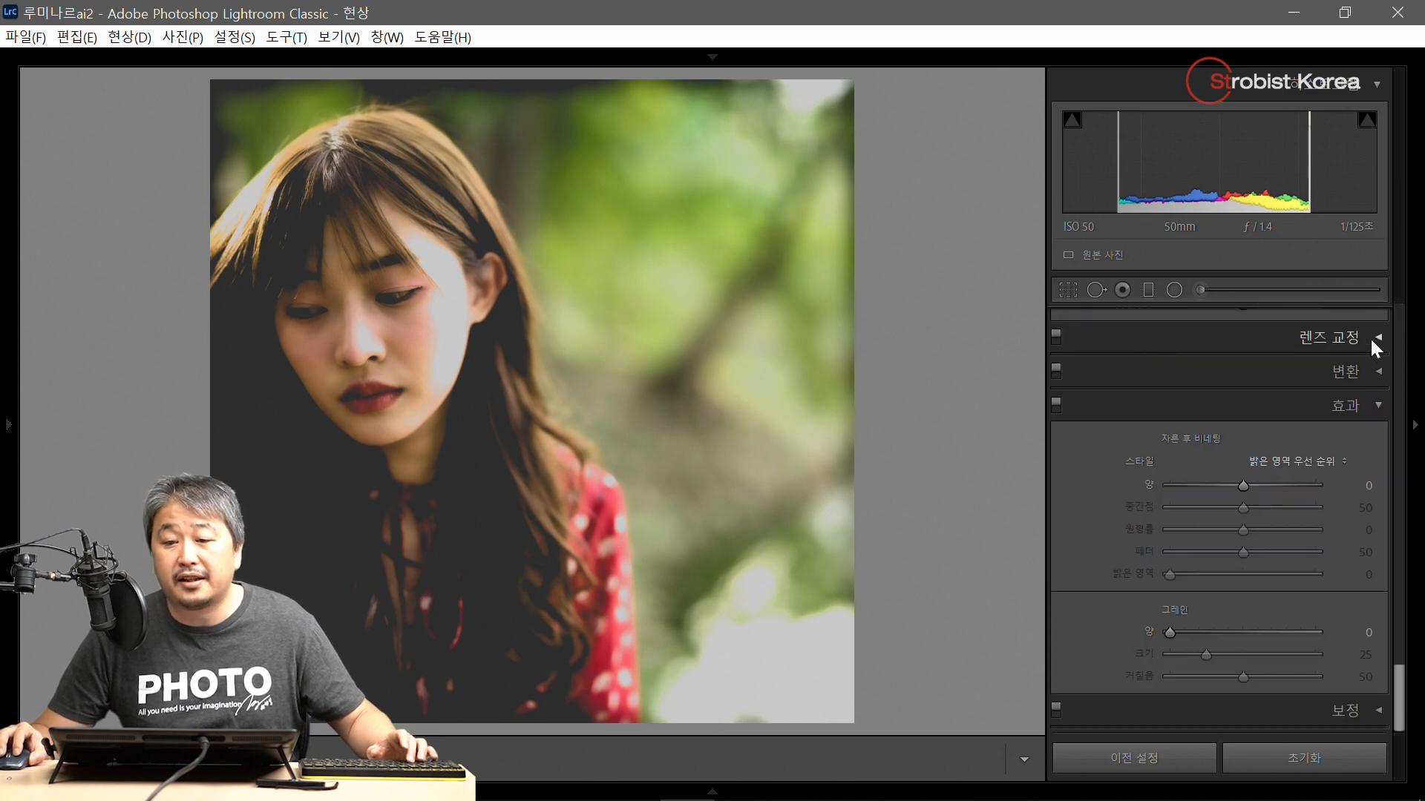
left_click(1370, 337)
left_click_drag(1275, 425, 1235, 425)
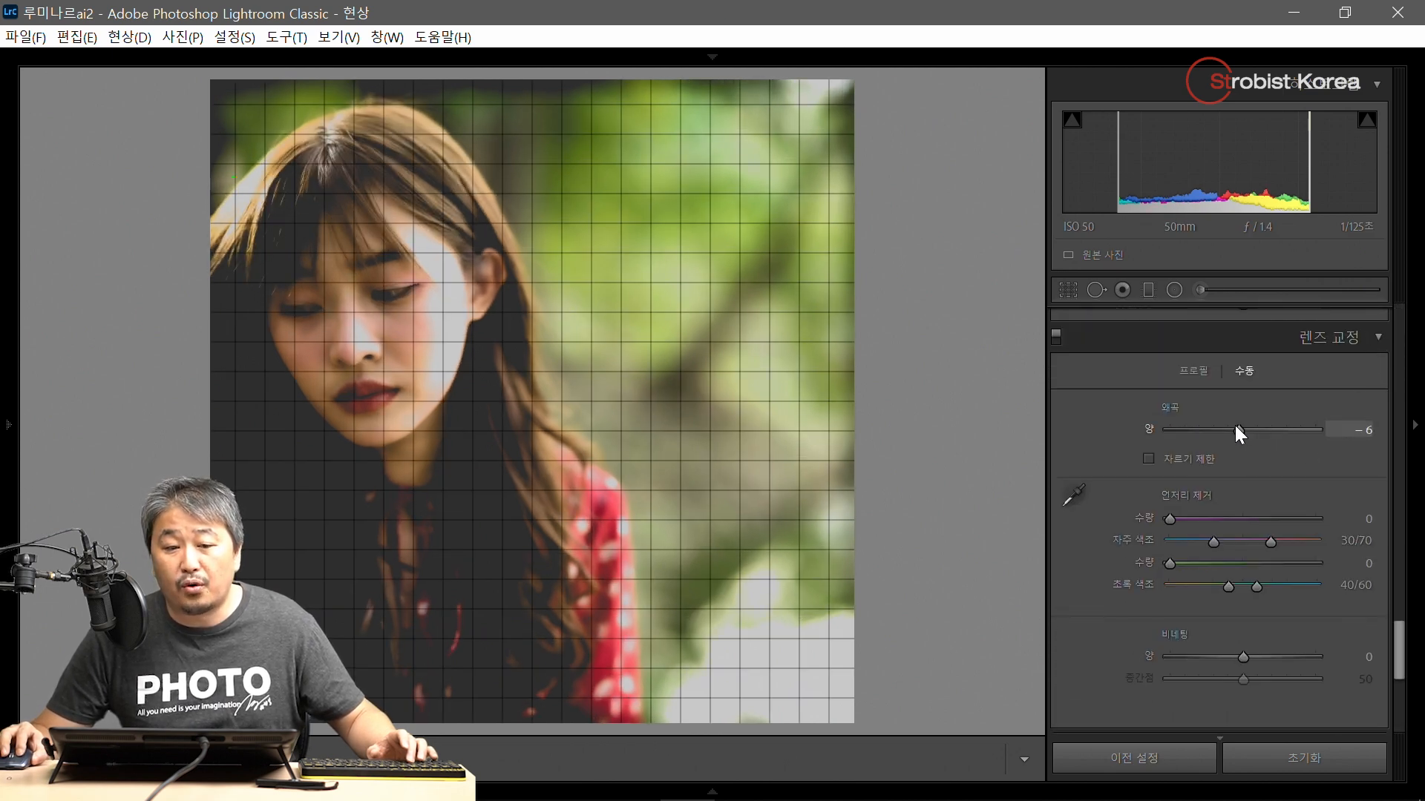
left_click(1194, 371)
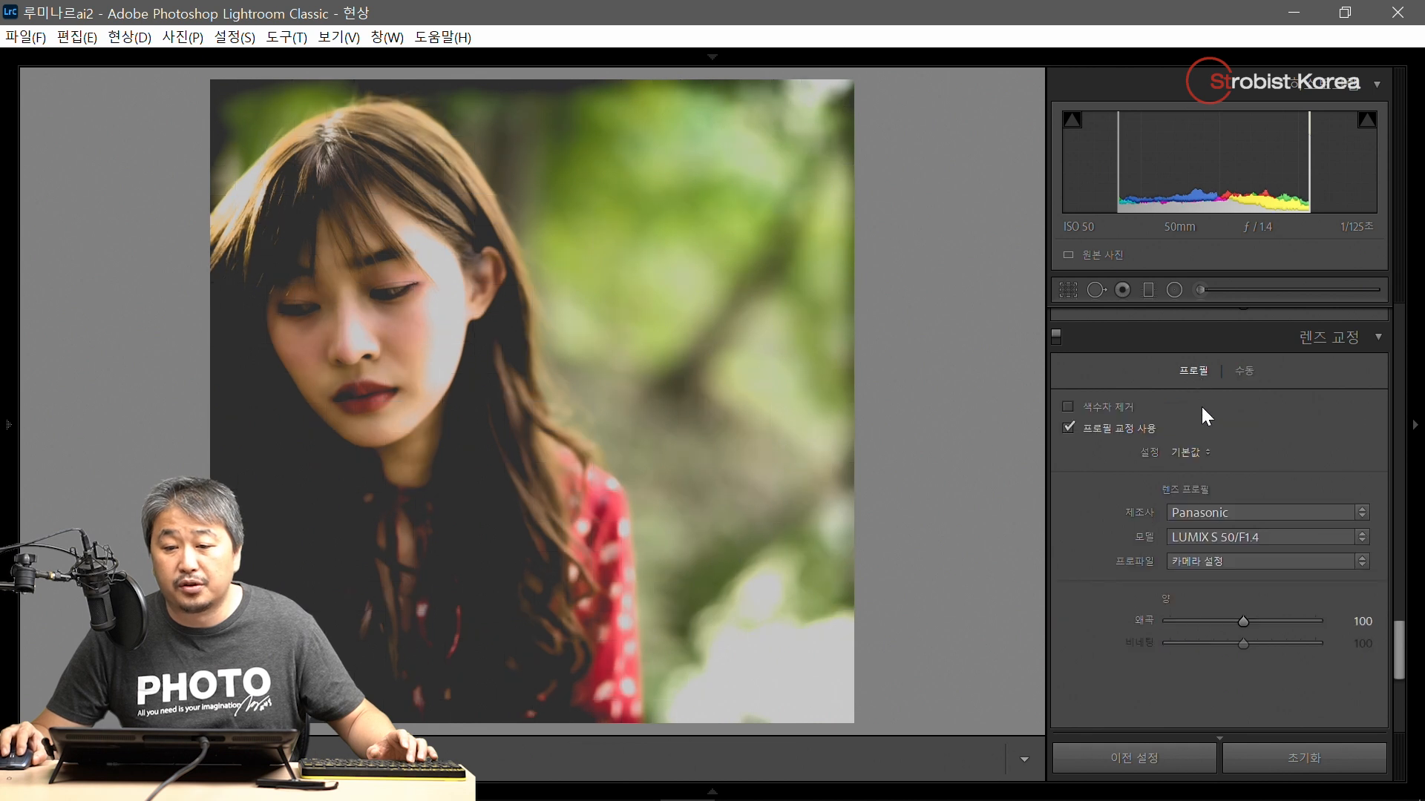
left_click(1116, 421)
left_click(1244, 371)
left_click_drag(1238, 429, 1236, 427)
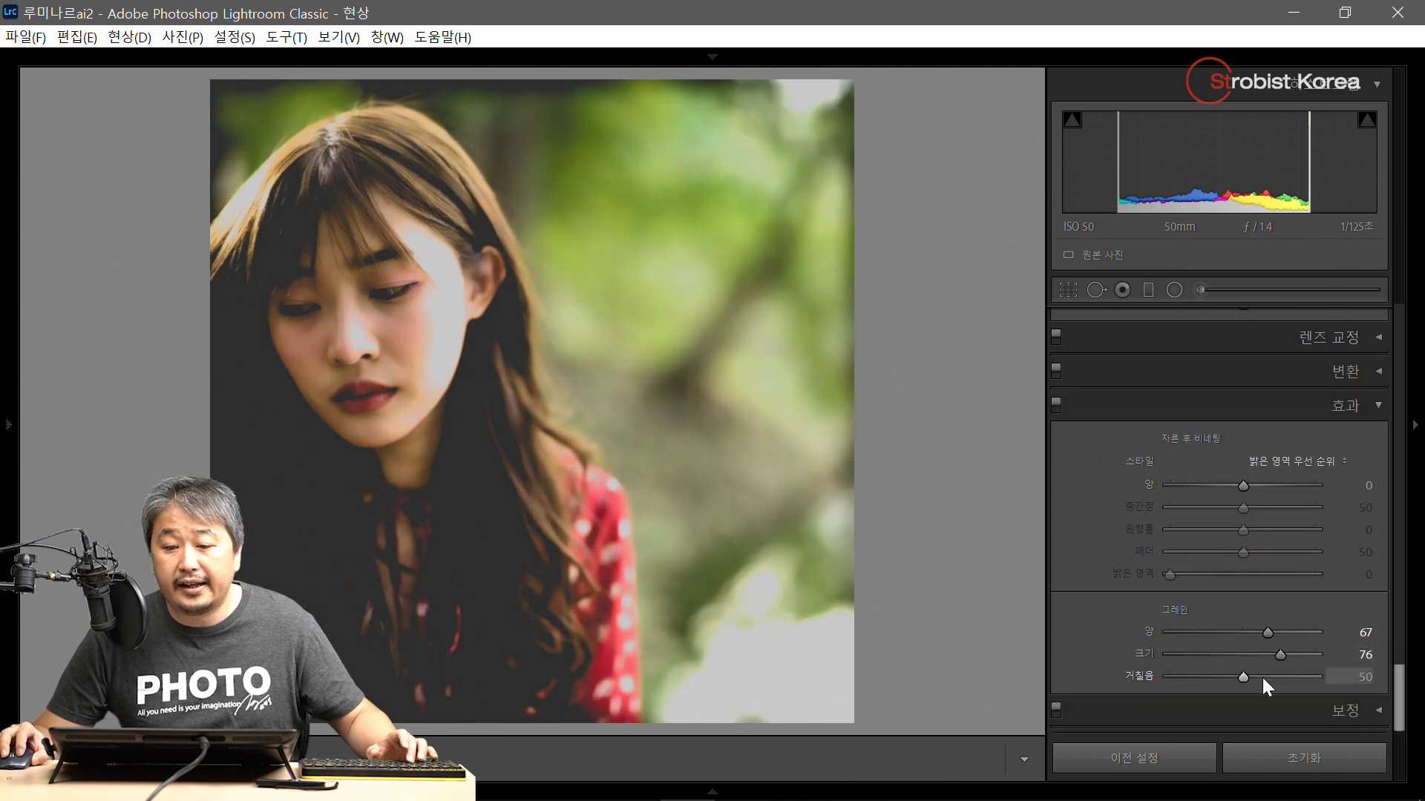
- Set the grain to amount 67, size 76 and roughness 68
left_click_drag(1263, 678, 1269, 678)
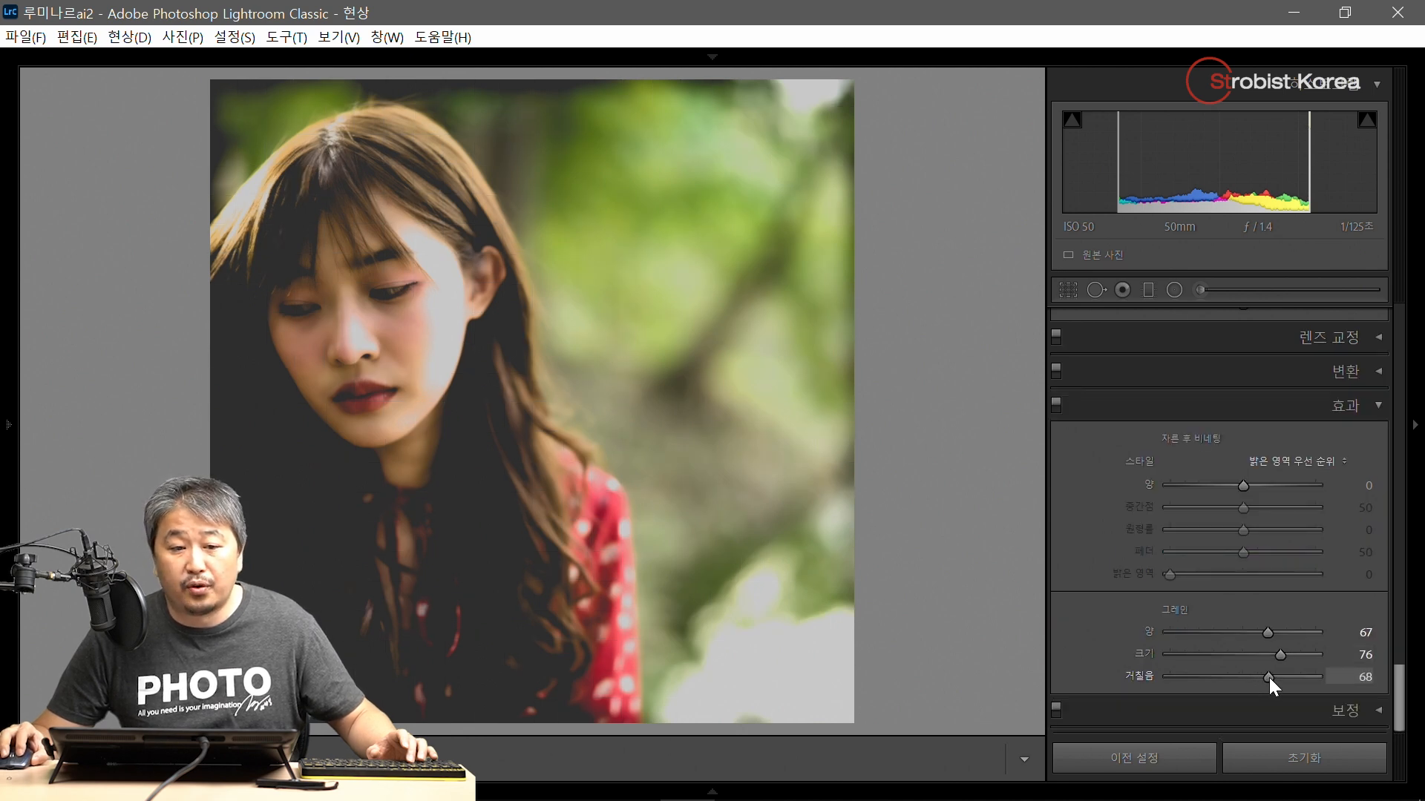
scroll(1402, 546, "up", 5)
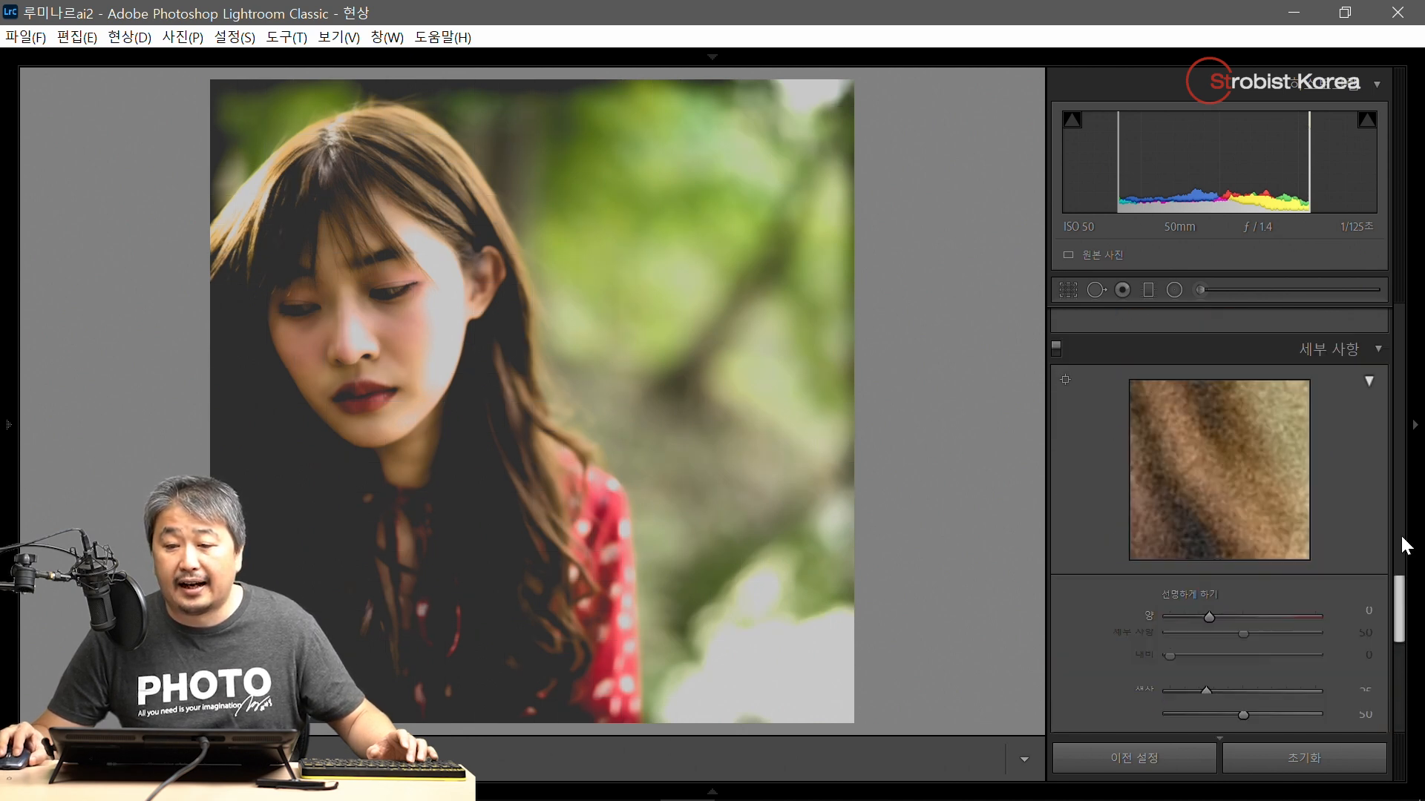
scroll(1402, 545, "up", 5)
- Brush an adjustment onto the upper-right background foliage, reset its effects, and set temperature -9 and exposure -0.28
key("k")
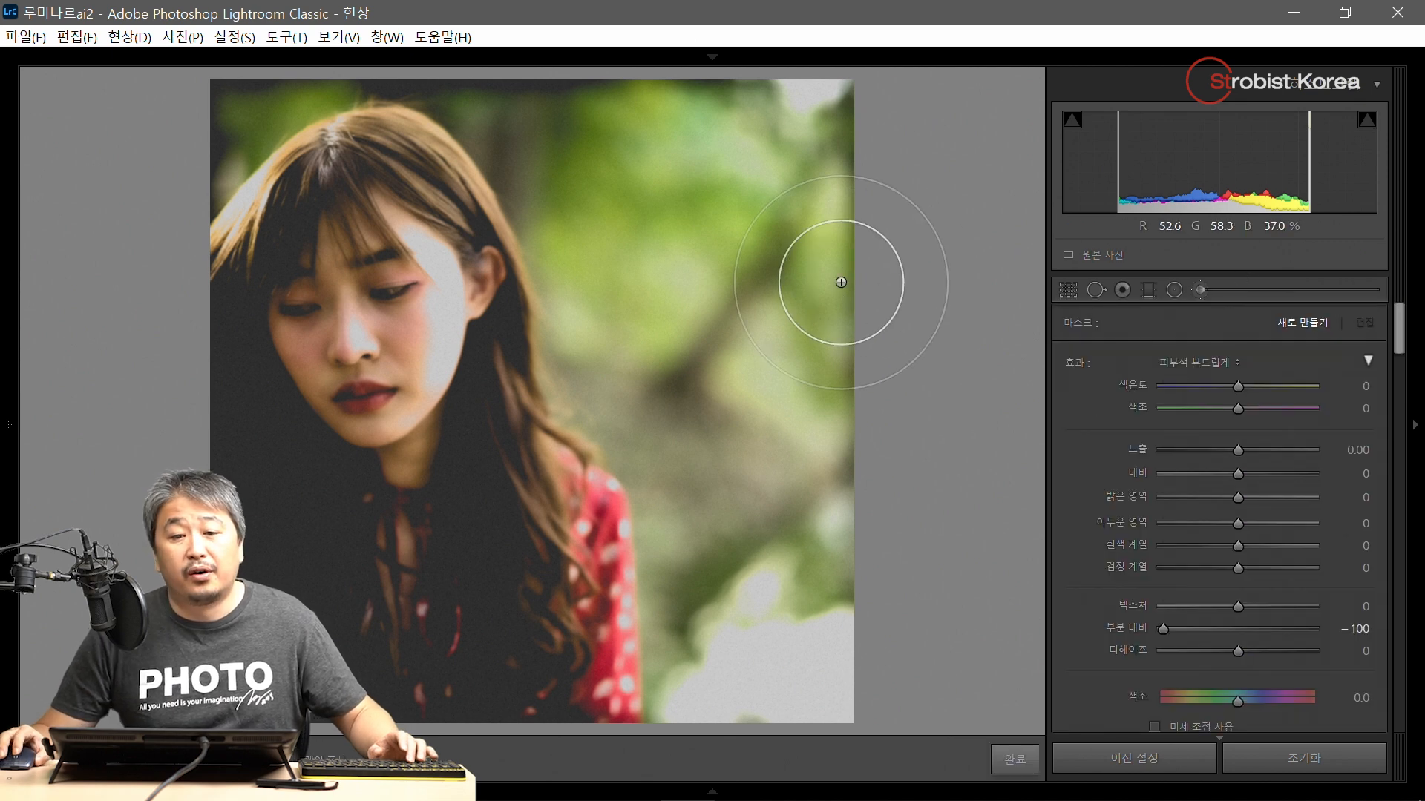
scroll(754, 187, "up", 3)
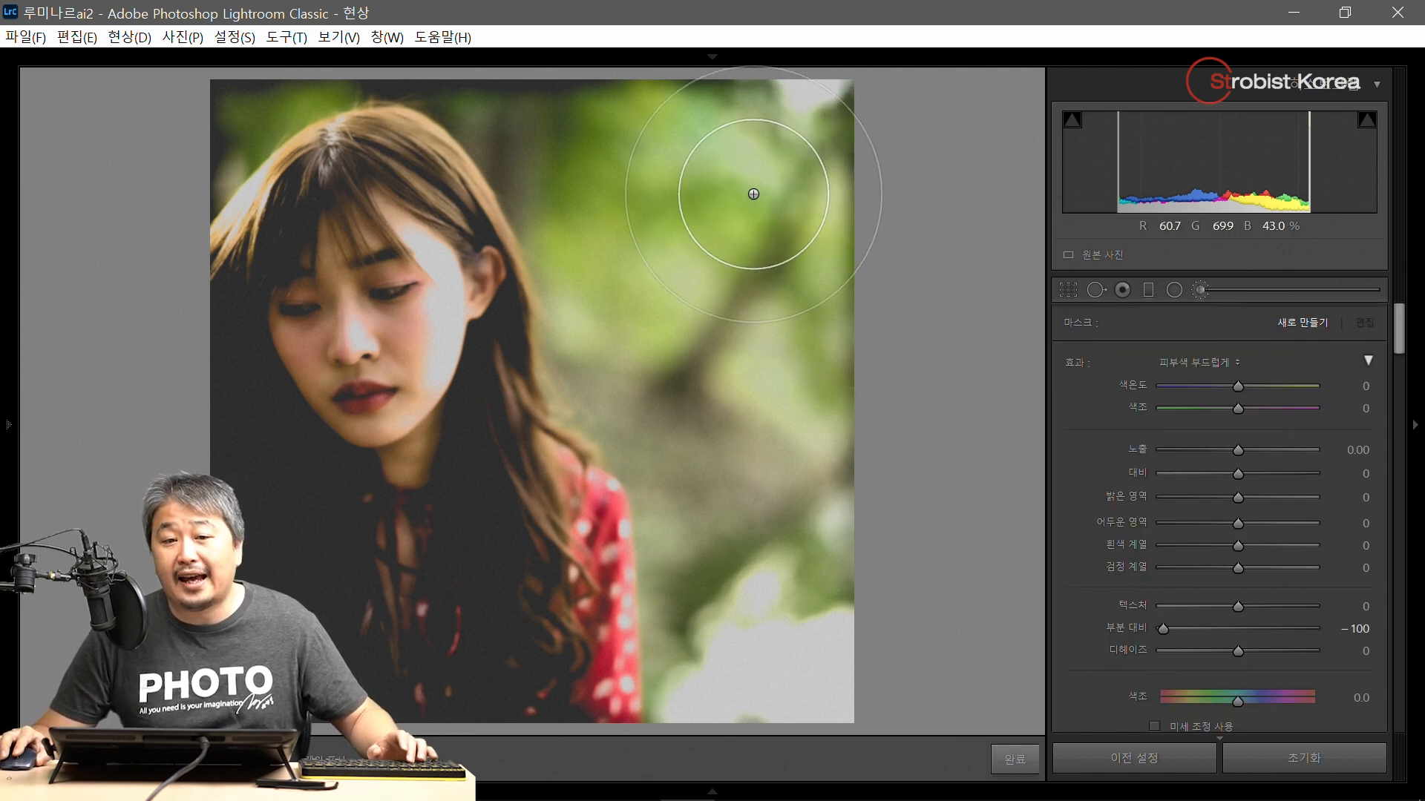
scroll(758, 204, "down", 2)
left_click(758, 158)
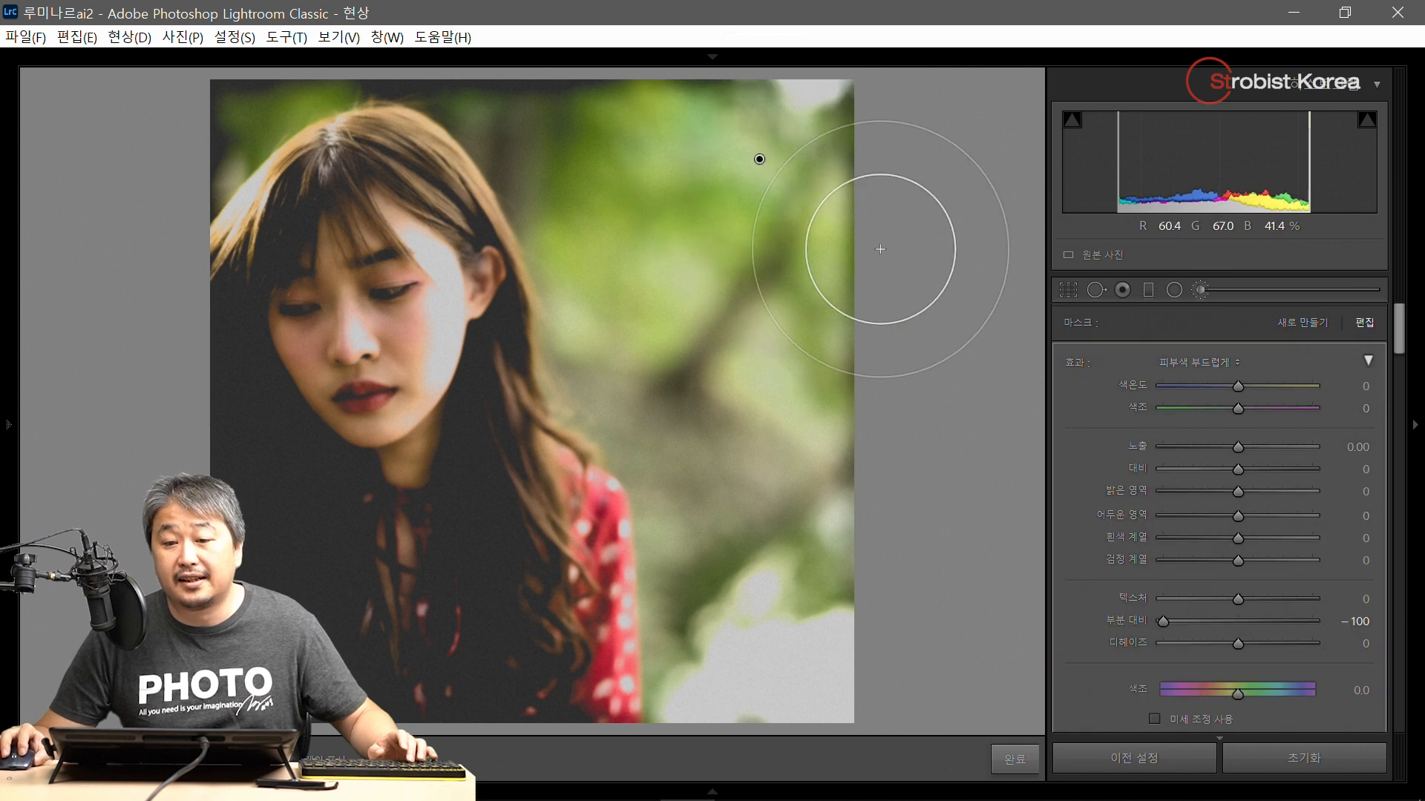
left_click(1088, 362, "alt")
left_click_drag(1236, 381, 1230, 385)
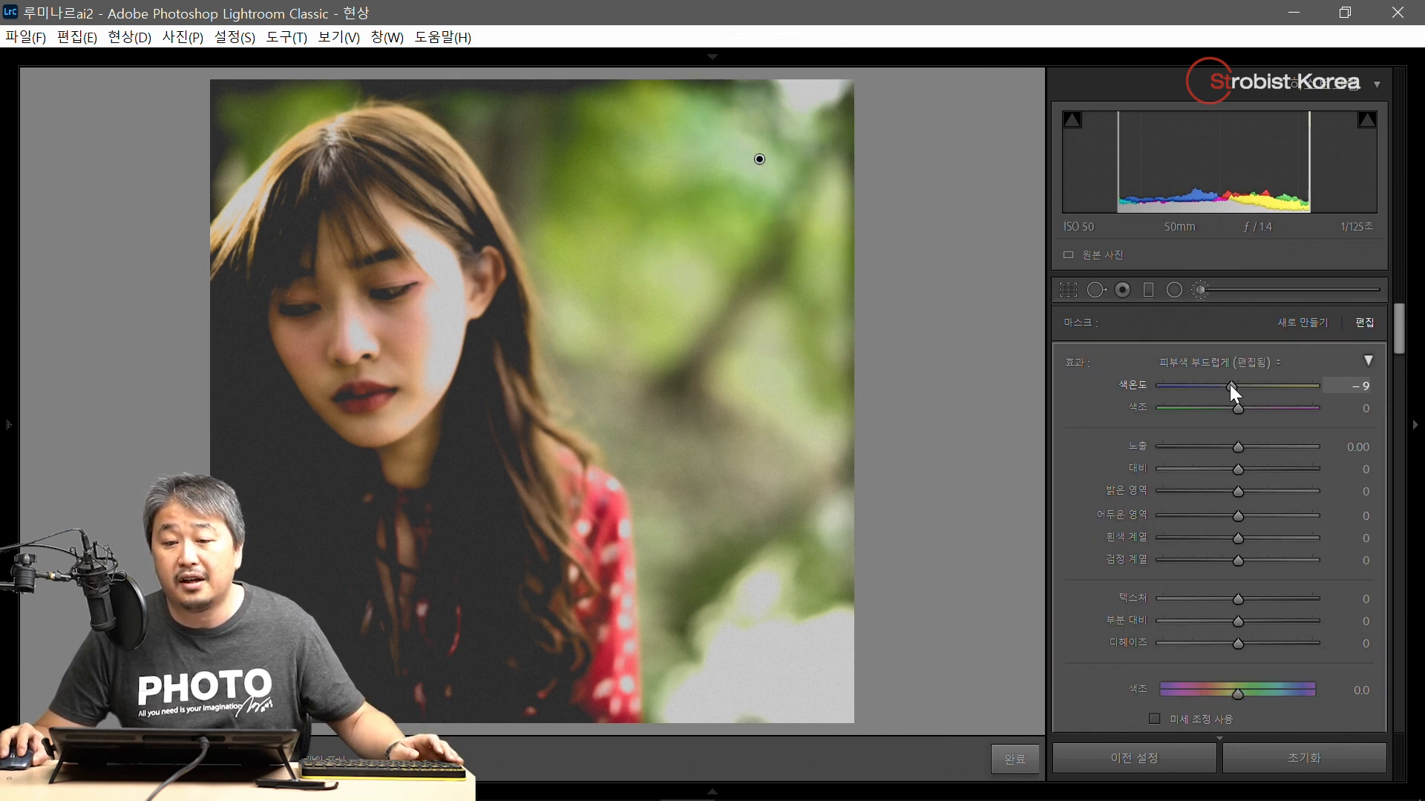
left_click_drag(1238, 447, 1233, 447)
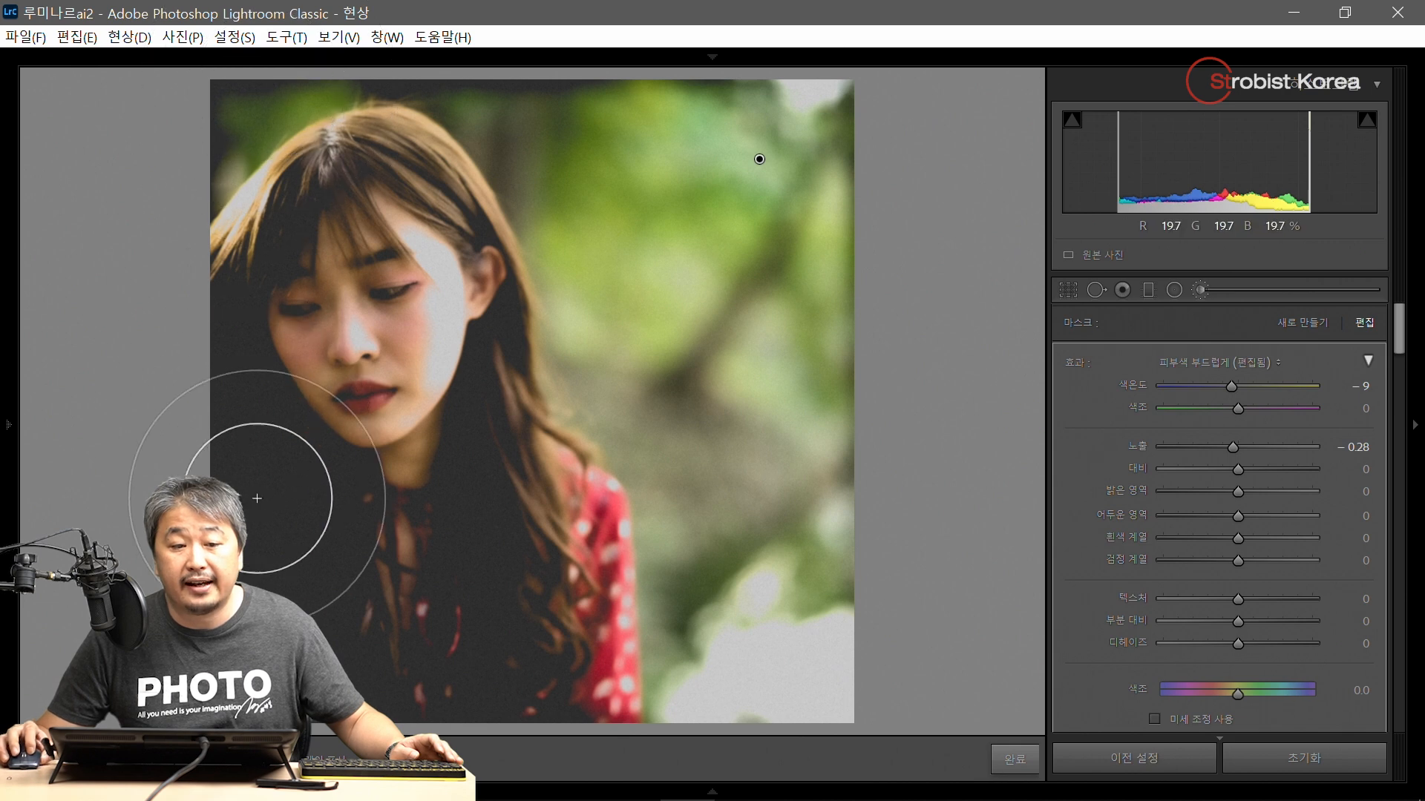
left_click(1206, 291)
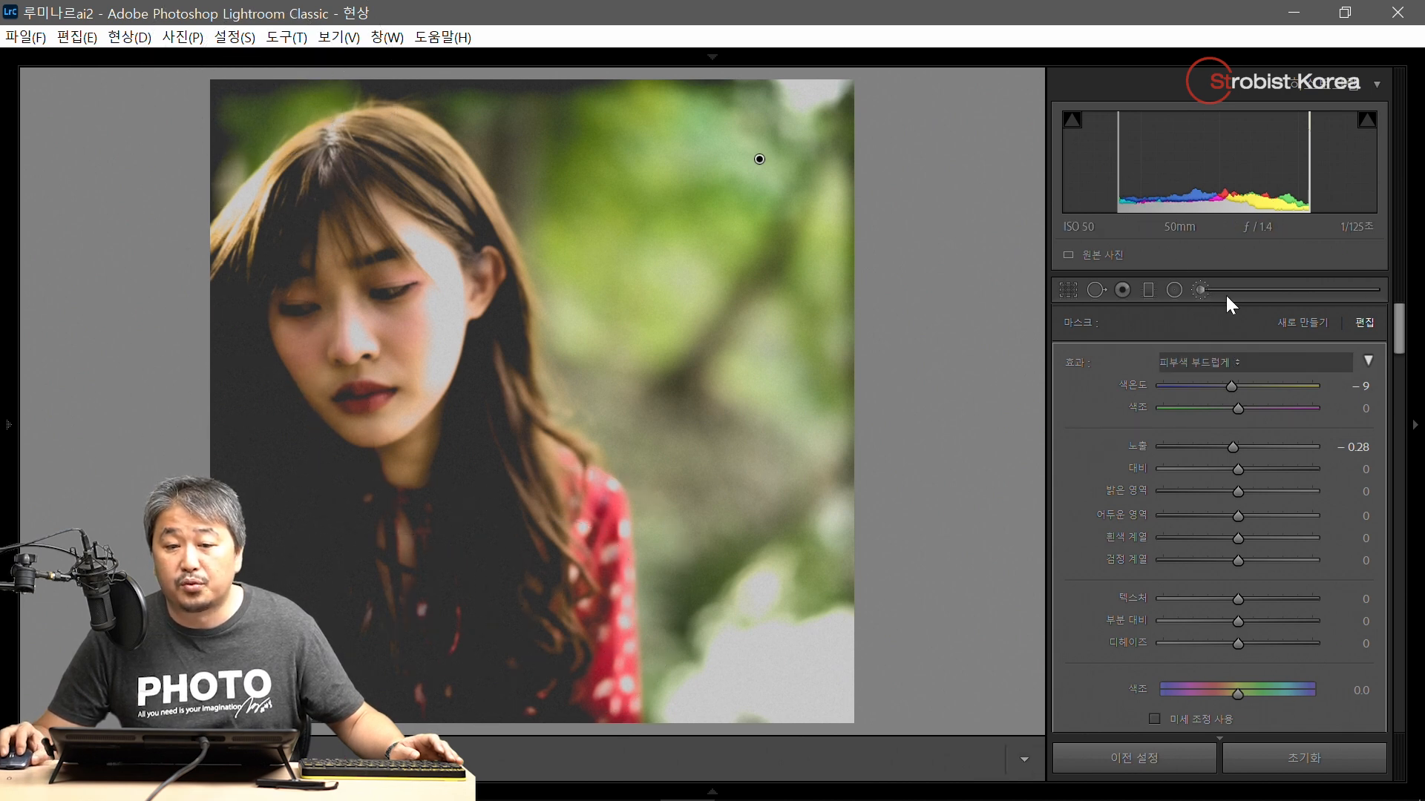
- Brush a second adjustment with temperature 8 and tint 14 down the middle and lower background beside the woman
left_click(1204, 292)
left_click_drag(1235, 389, 1249, 405)
mouse_move(694, 366)
left_mouse_down()
mouse_move(784, 501)
mouse_move(742, 626)
mouse_move(696, 646)
left_mouse_up()
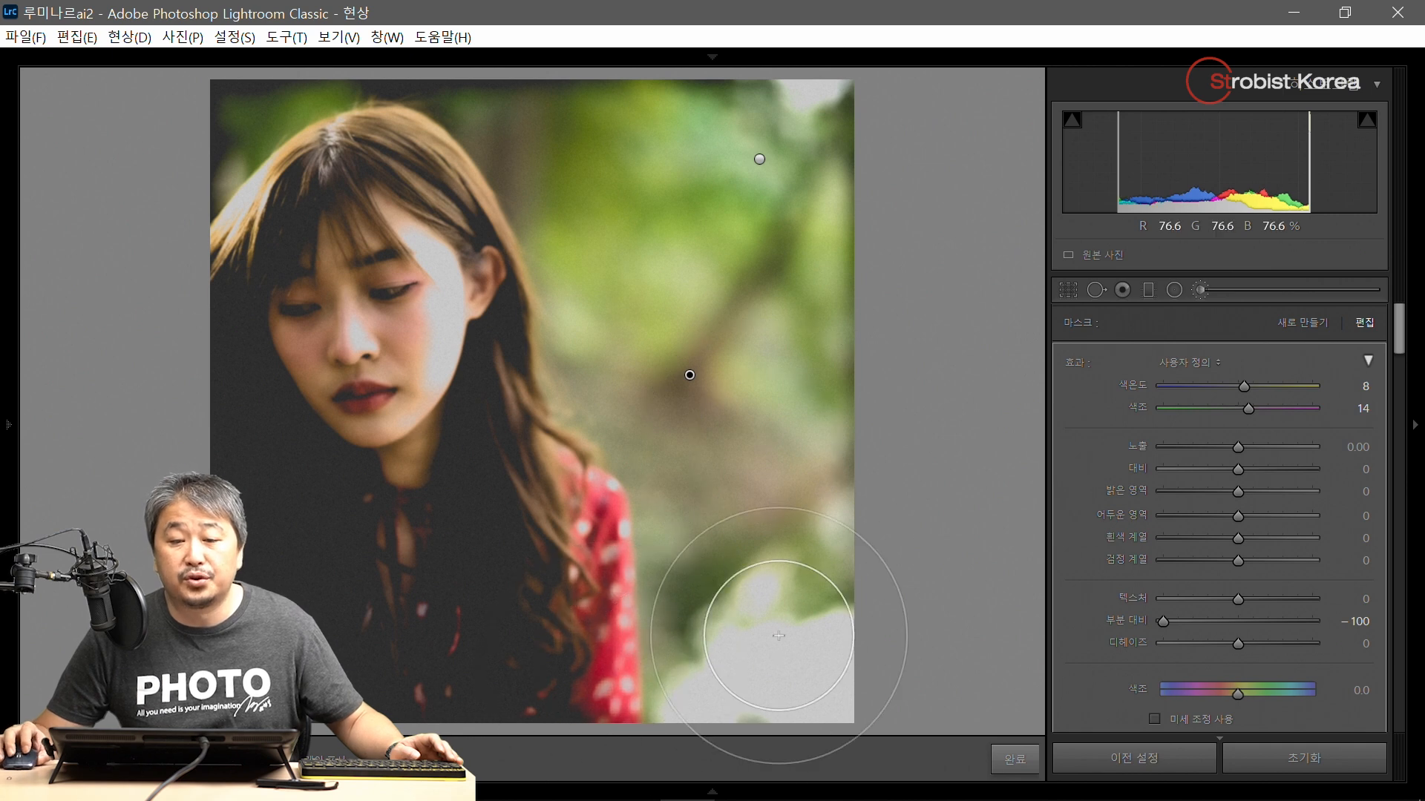
left_click(1199, 289)
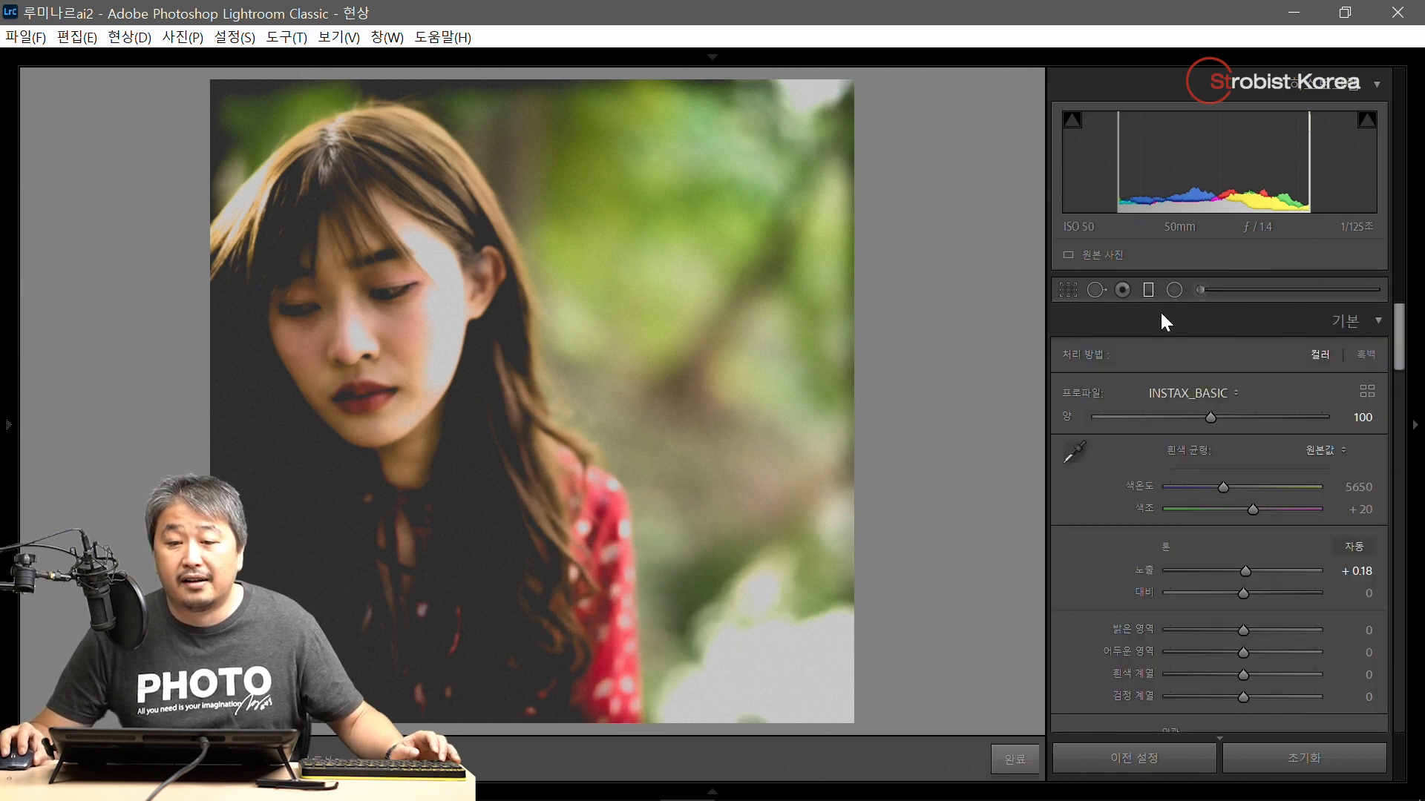
- Add a graduated filter with reset effects over the right-hand background, shift it outward, and adjust its temperature and exposure
double_click(1098, 362)
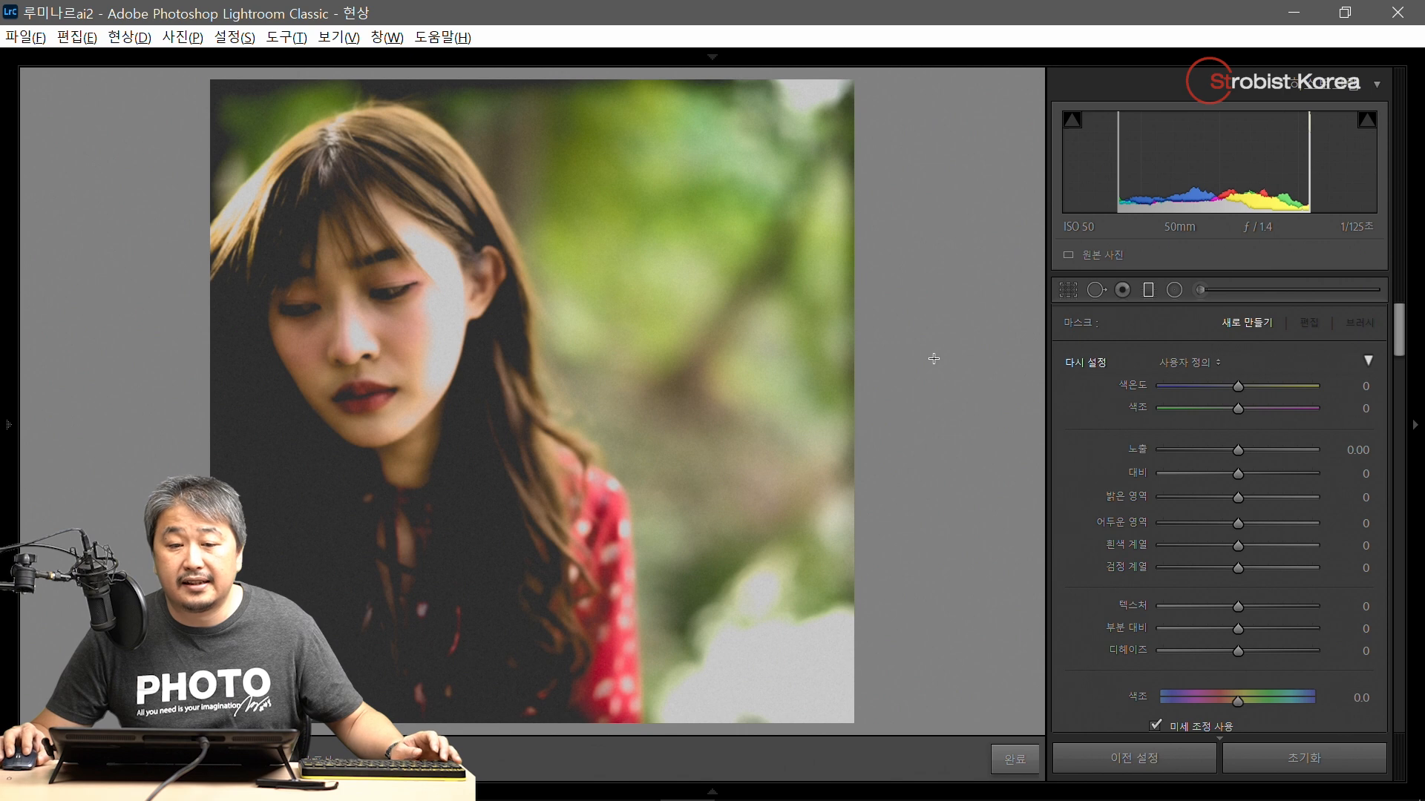
left_click_drag(794, 351, 509, 339)
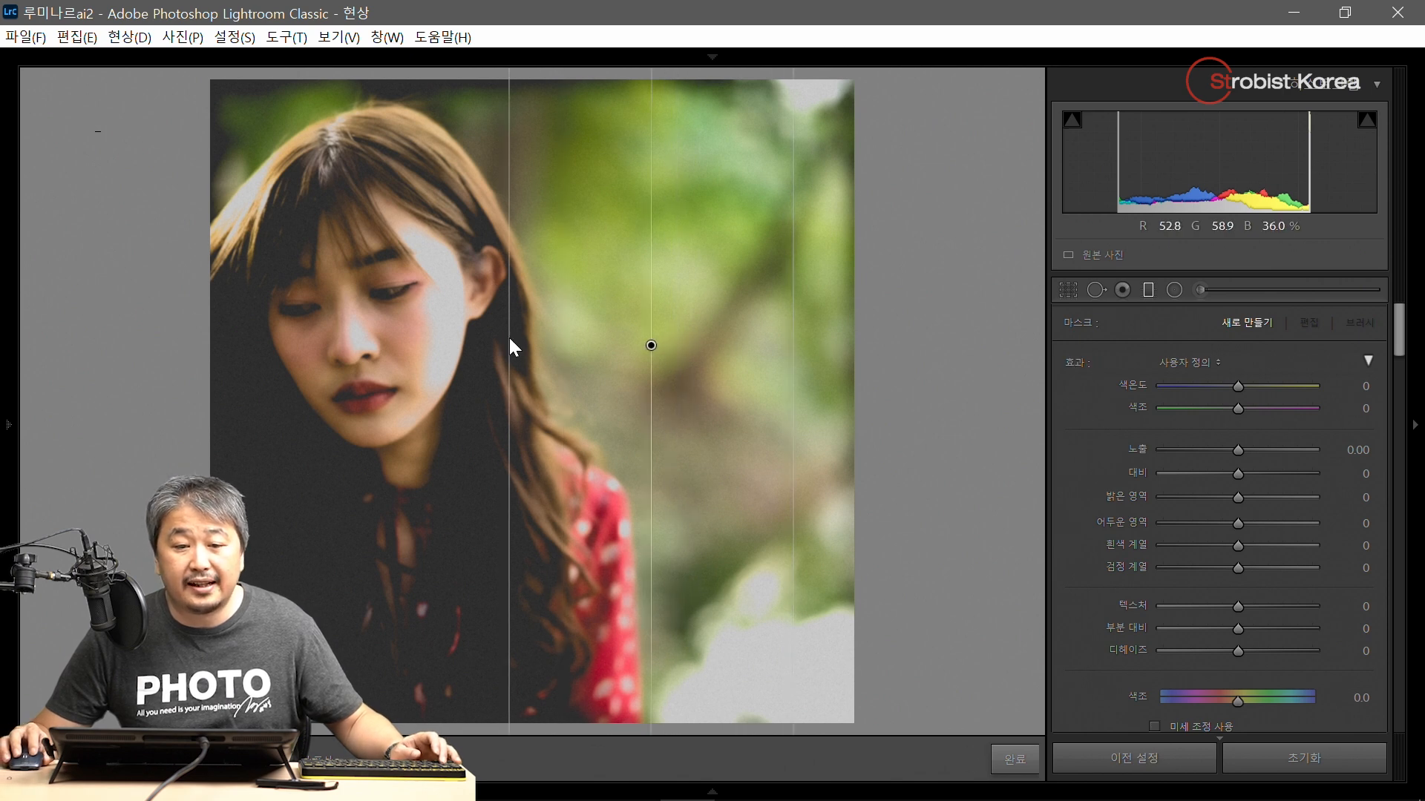
left_click_drag(651, 346, 702, 346)
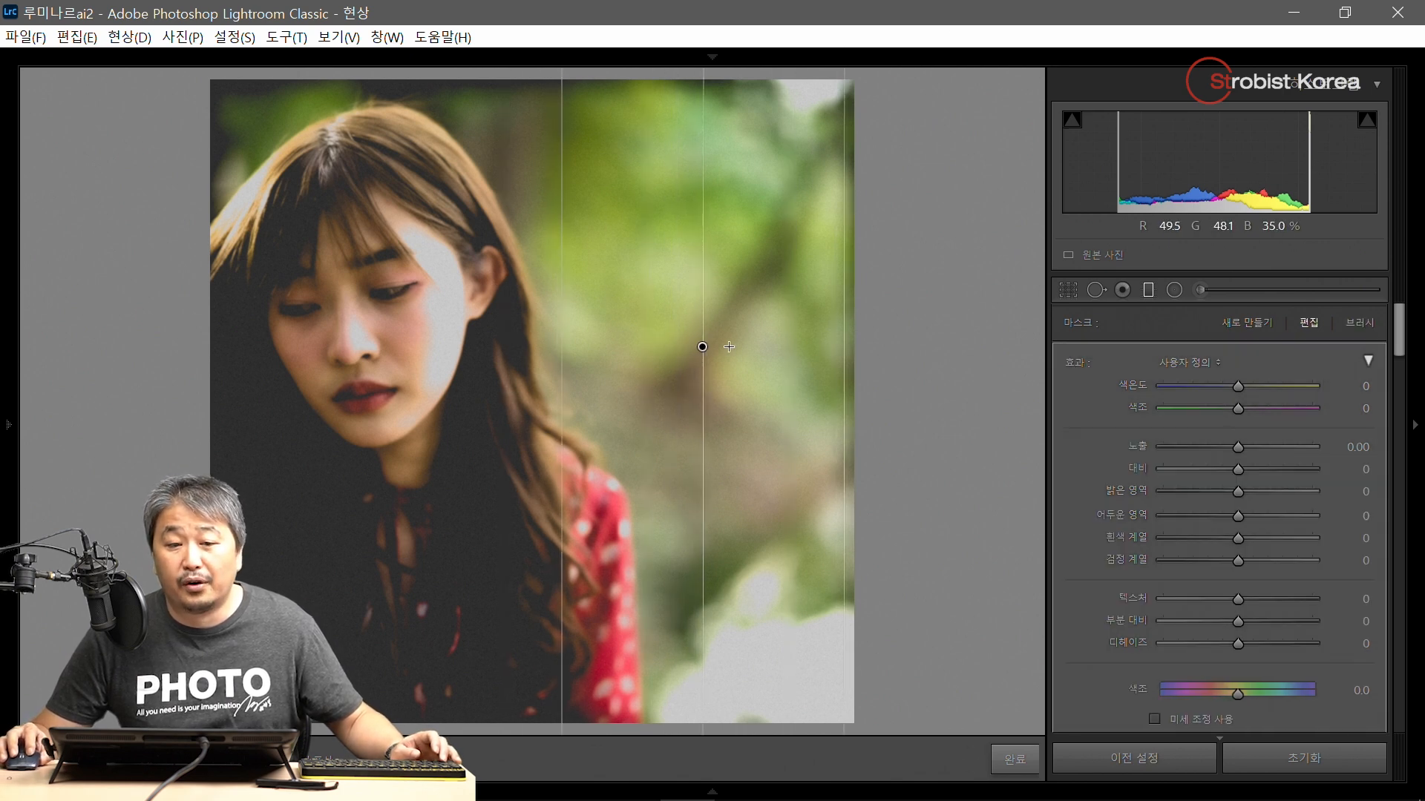
left_click_drag(1232, 383, 1235, 447)
- Add a second graduated filter from the photo's left side with temperature -11 and tint 33, and move it toward the left edge
left_click_drag(244, 359, 470, 400)
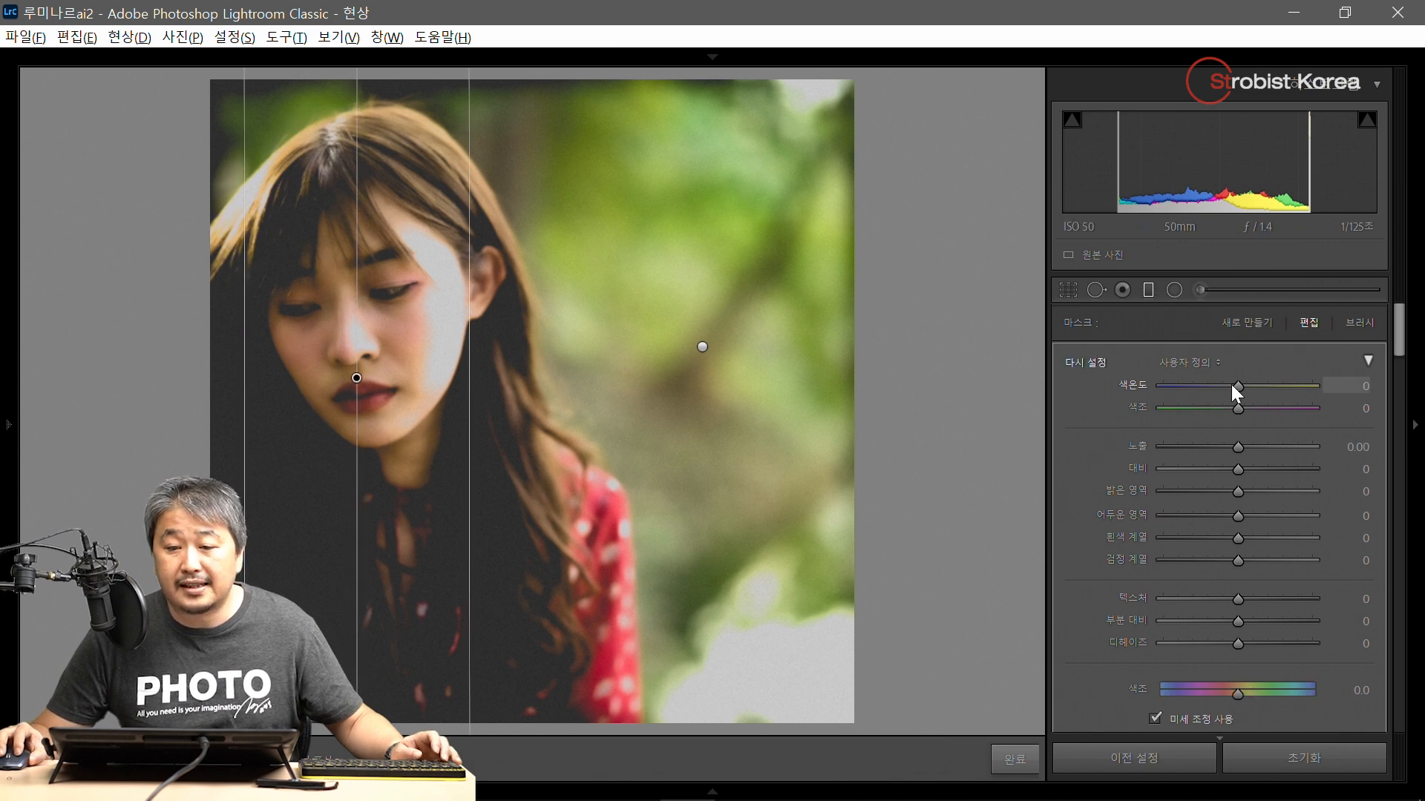
mouse_move(1237, 407)
left_mouse_down()
mouse_move(1265, 407)
mouse_move(1226, 386)
left_mouse_up()
left_click_drag(356, 379, 320, 376)
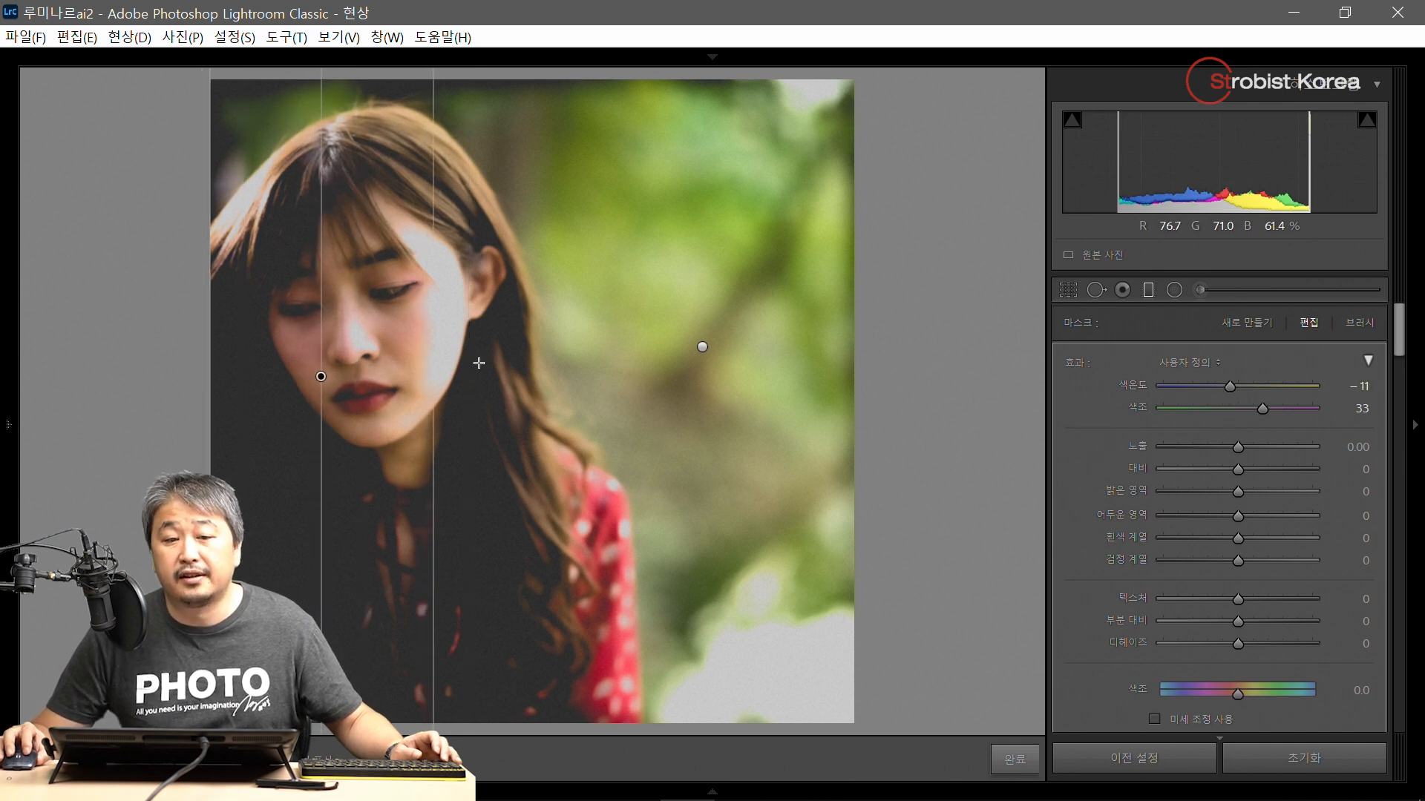
left_click(1151, 290)
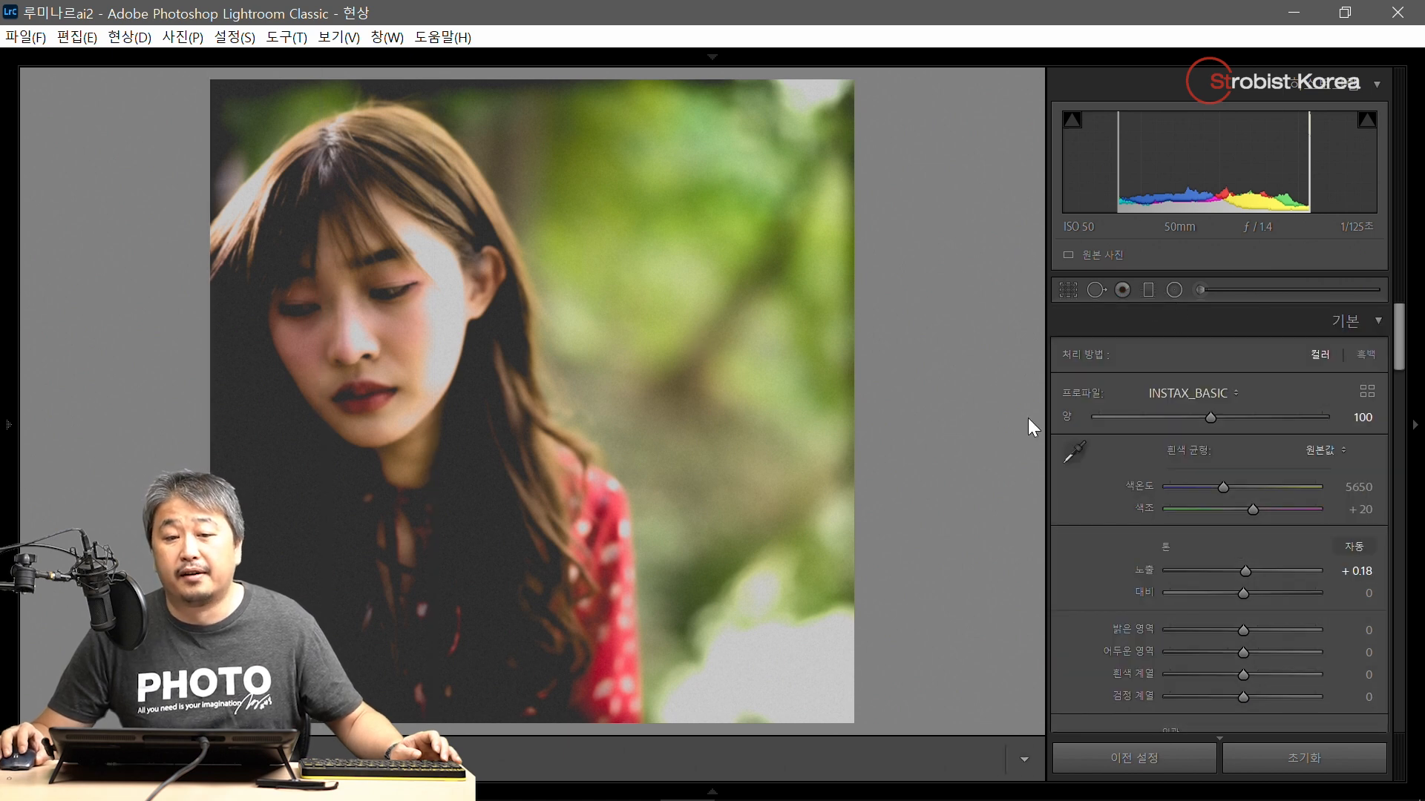
- Open the photo of the smiling woman holding a phone for developing and apply a saved develop preset to it
key("g")
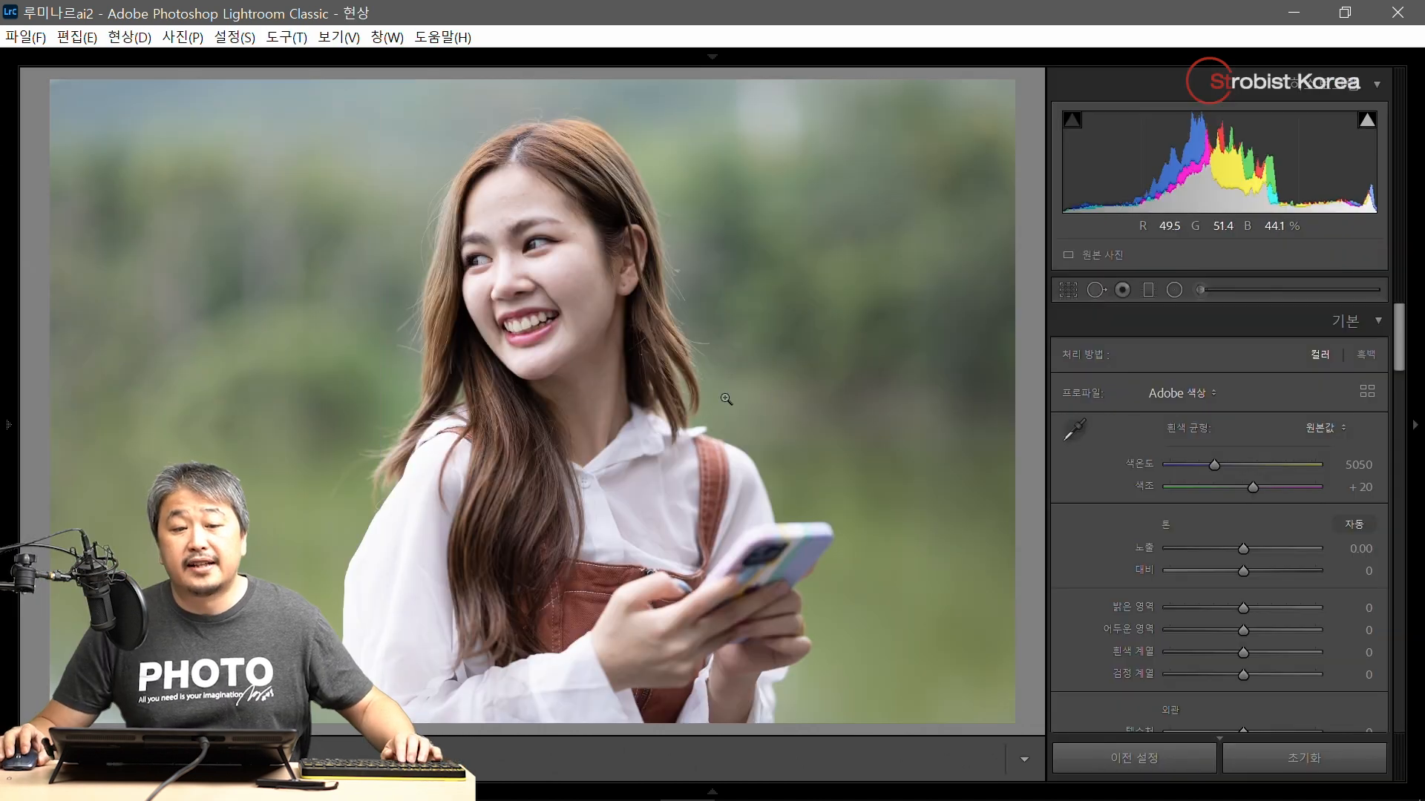
left_click(6, 401)
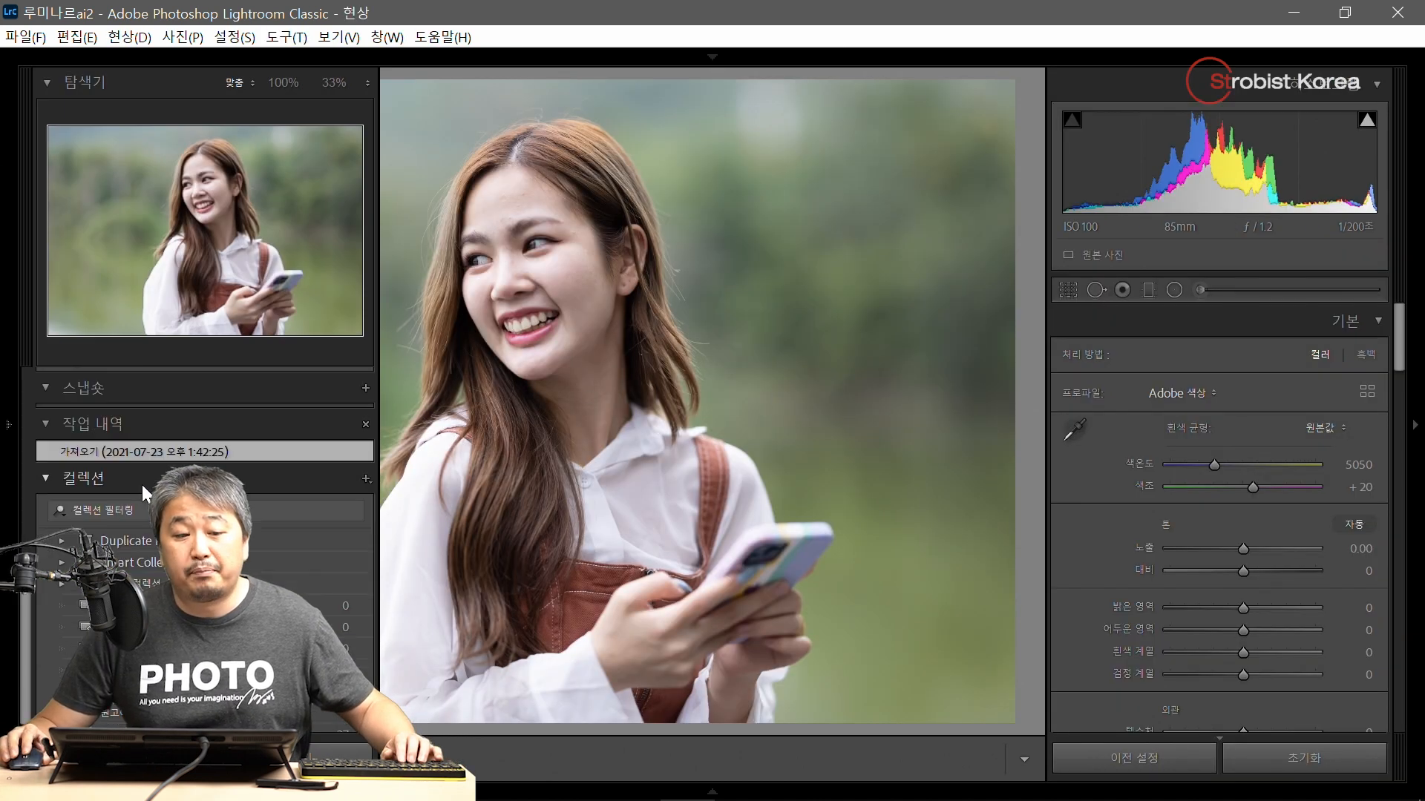
scroll(141, 484, "up", 3)
left_click(156, 563)
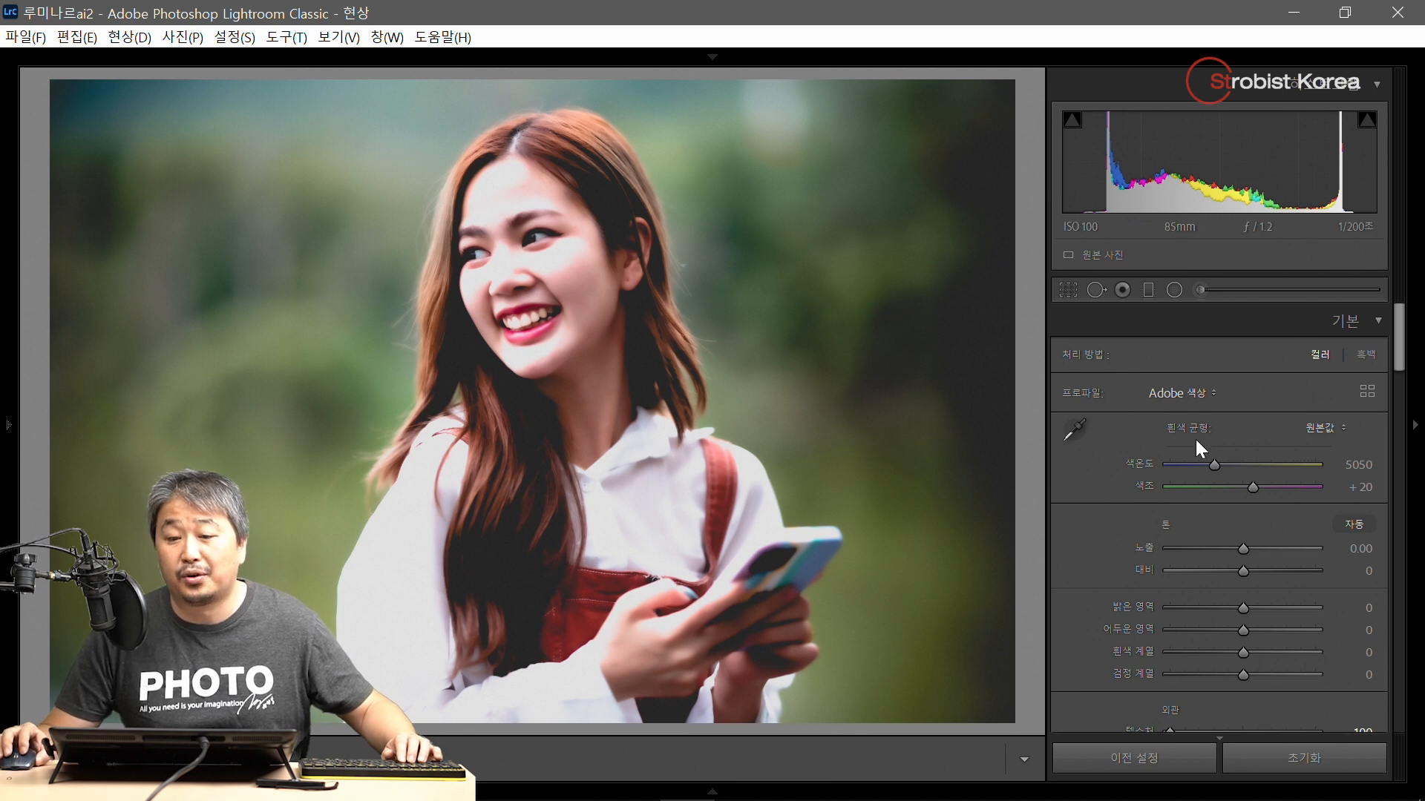
- Preview the INSTANT profiles, including BASIC GREEN, on the phone portrait and close the profile browser without applying one
left_click(1373, 392)
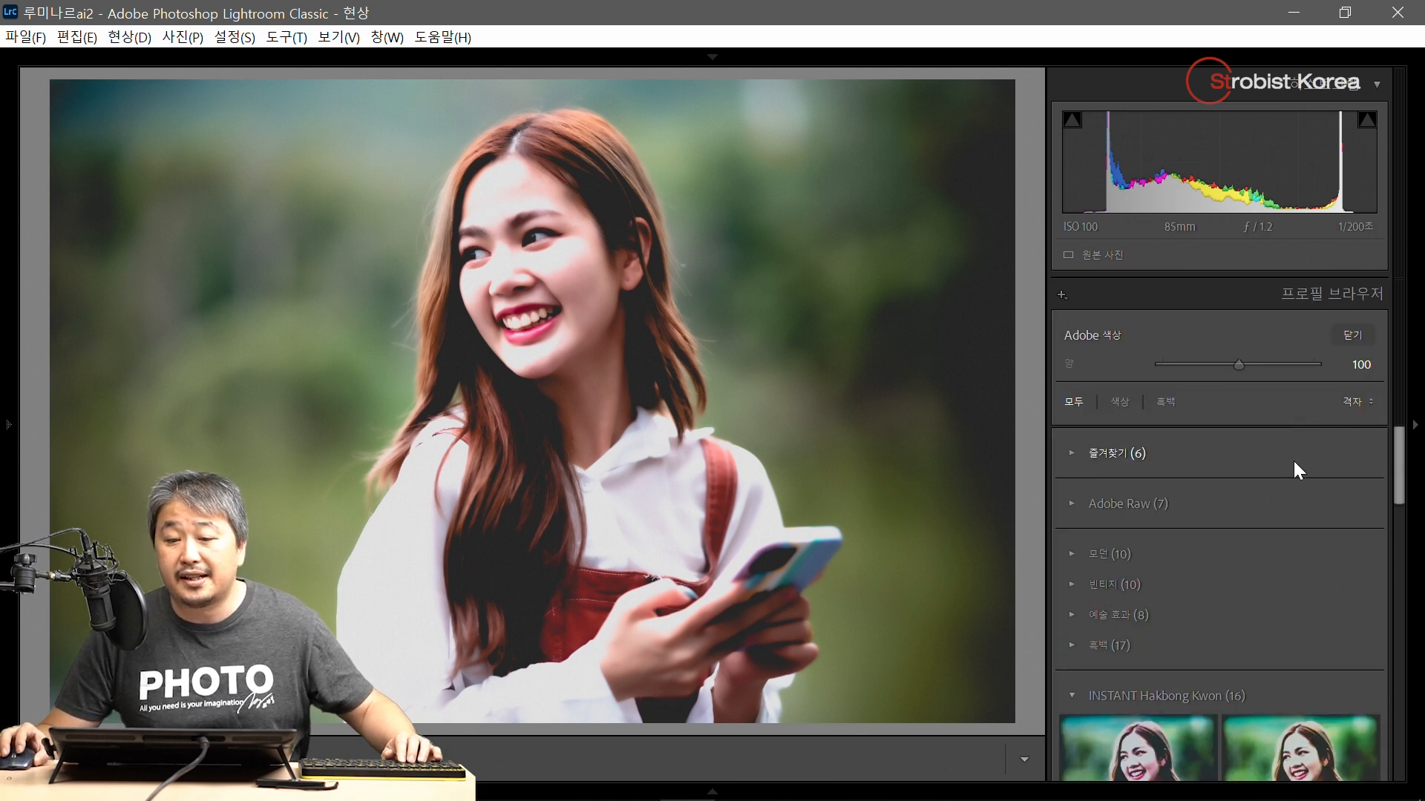
scroll(1299, 475, "down", 3)
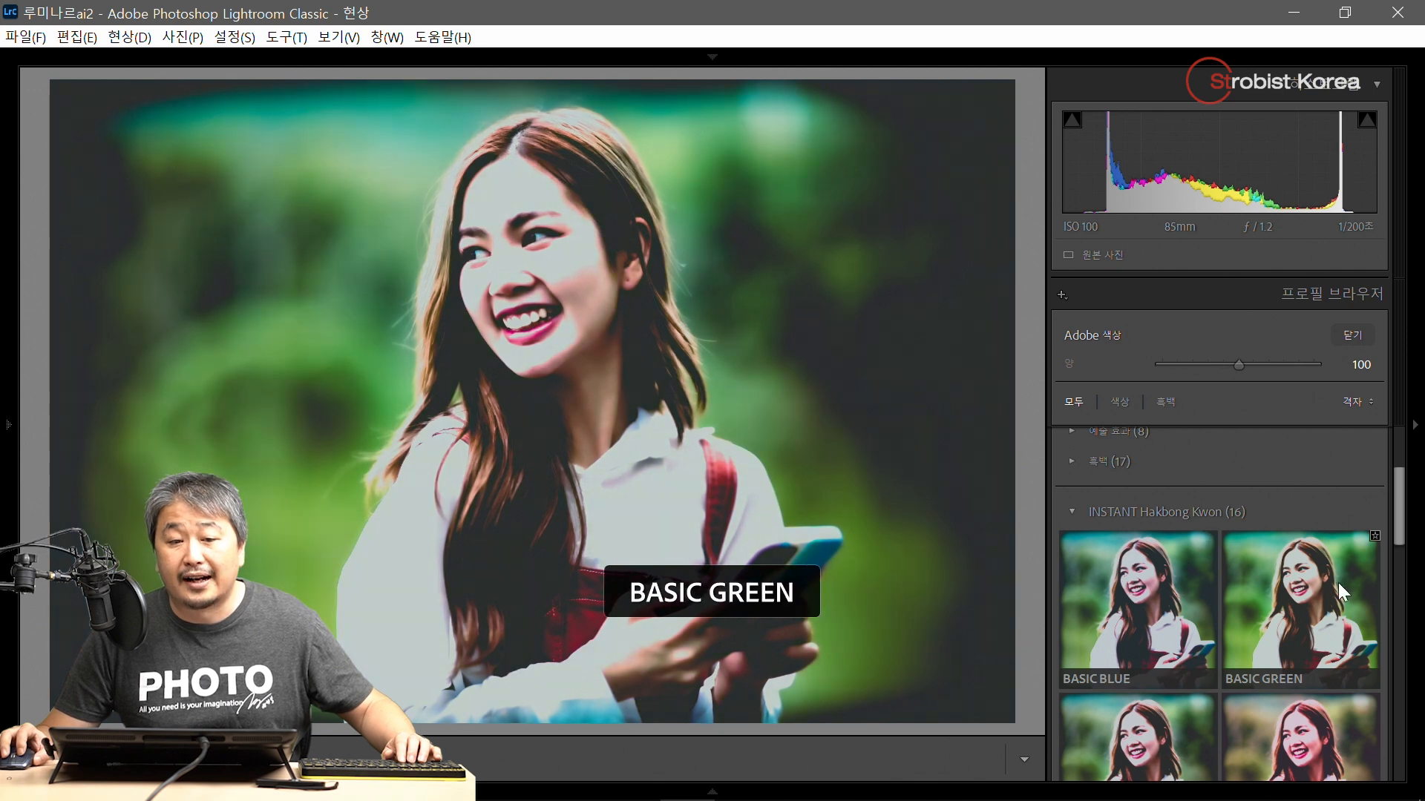
scroll(1336, 730, "down", 2)
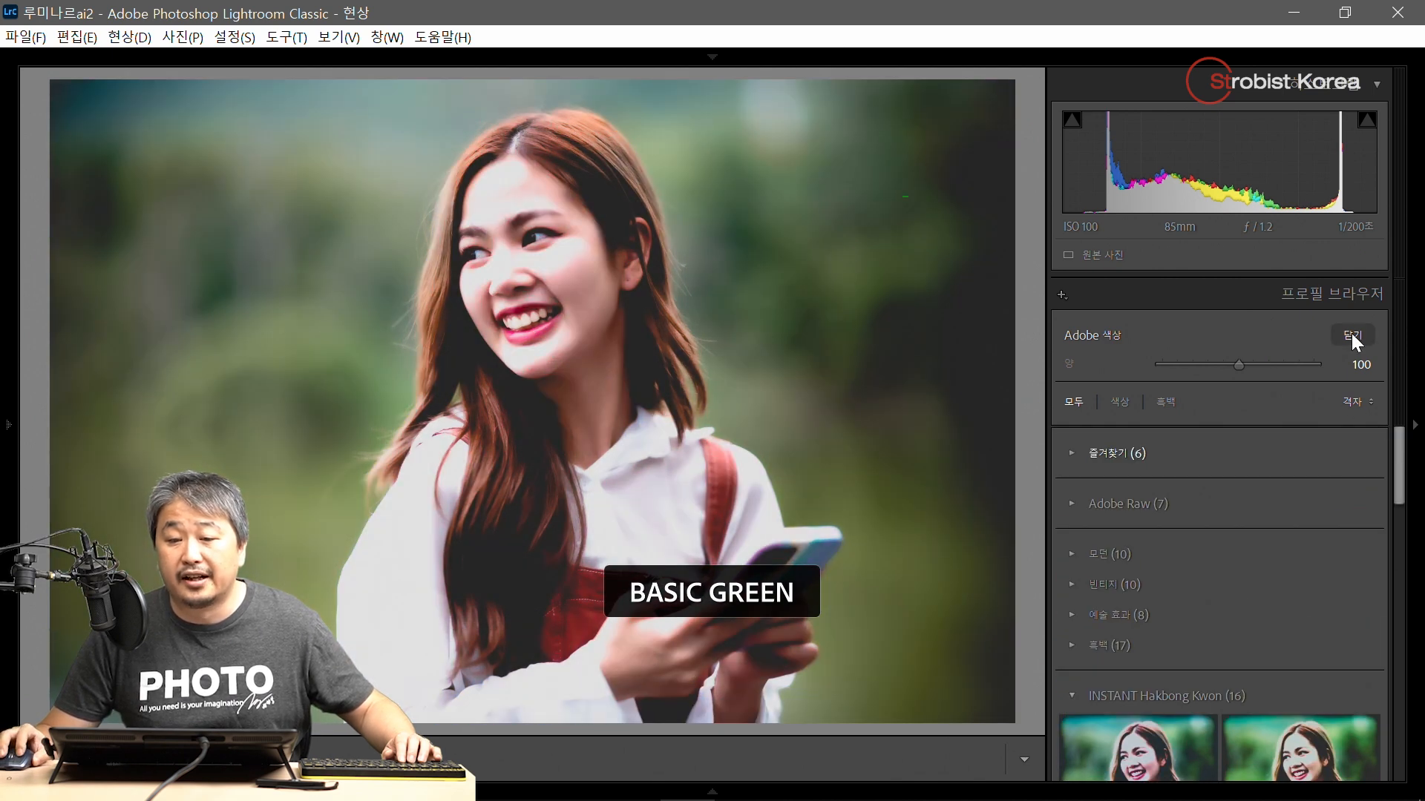
left_click(1352, 334)
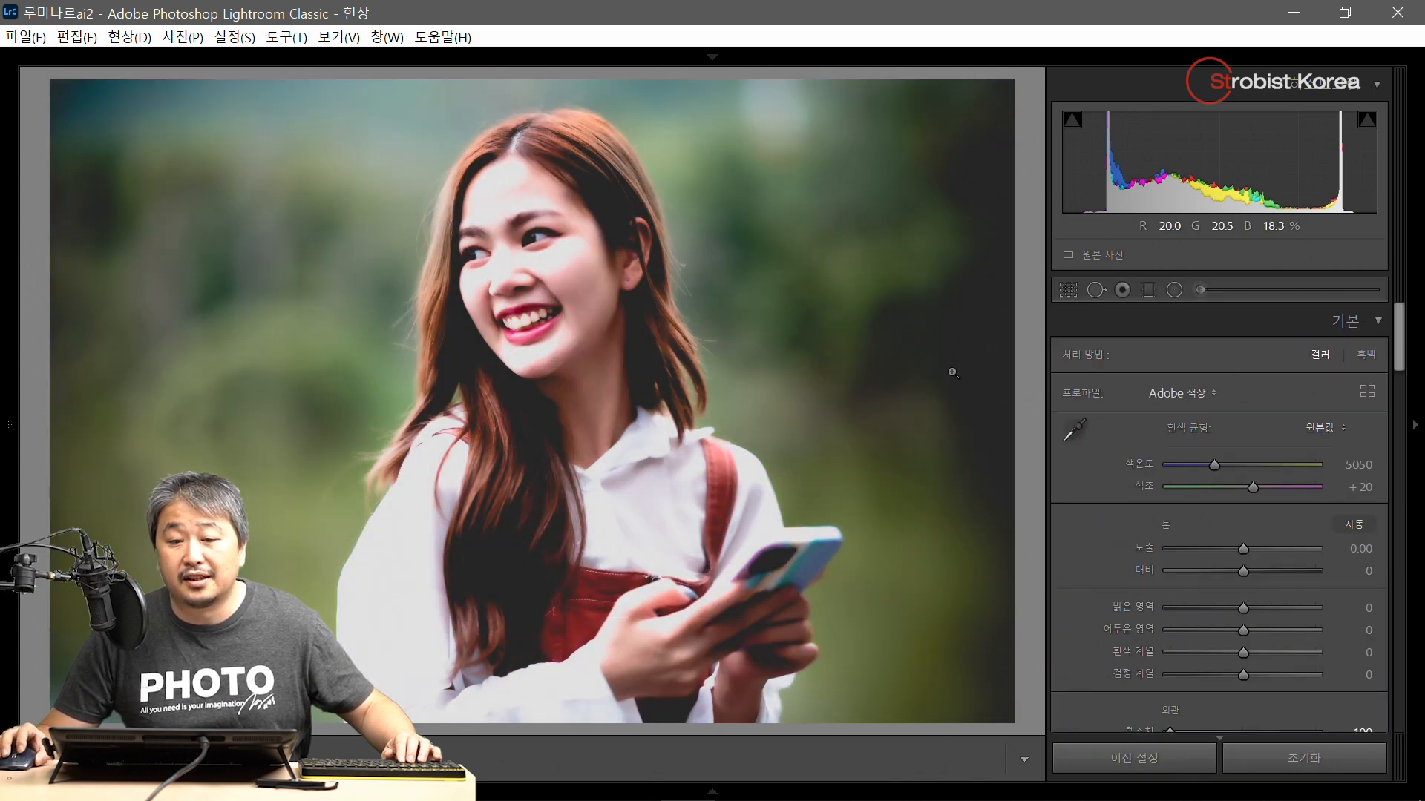
- Open the photo of the woman sitting on a bench under a cloudy sky for developing
key("g")
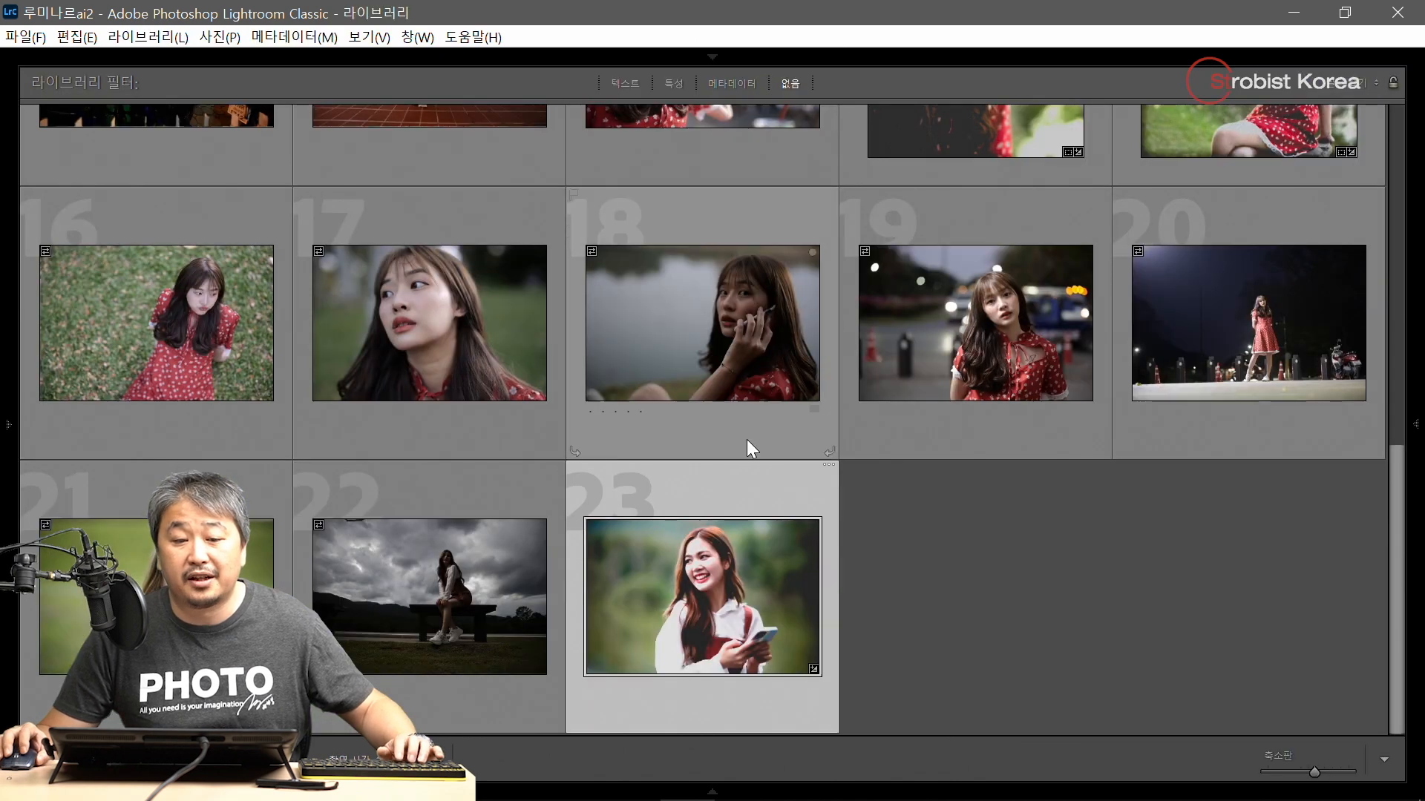
double_click(424, 580)
key("d")
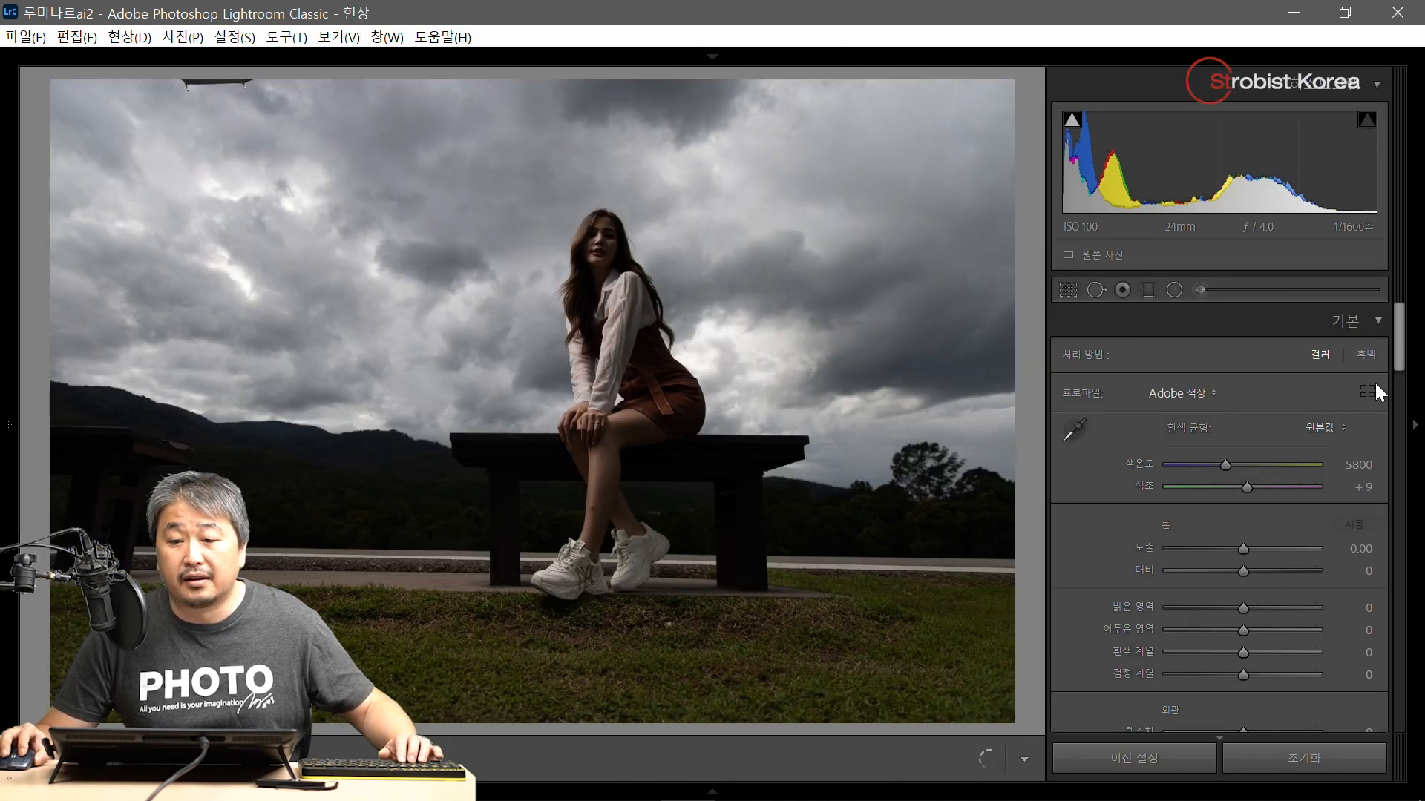
- Preview the INSTANT profiles on the bench photo and apply DAO_DRIZZLE
left_click(1375, 385)
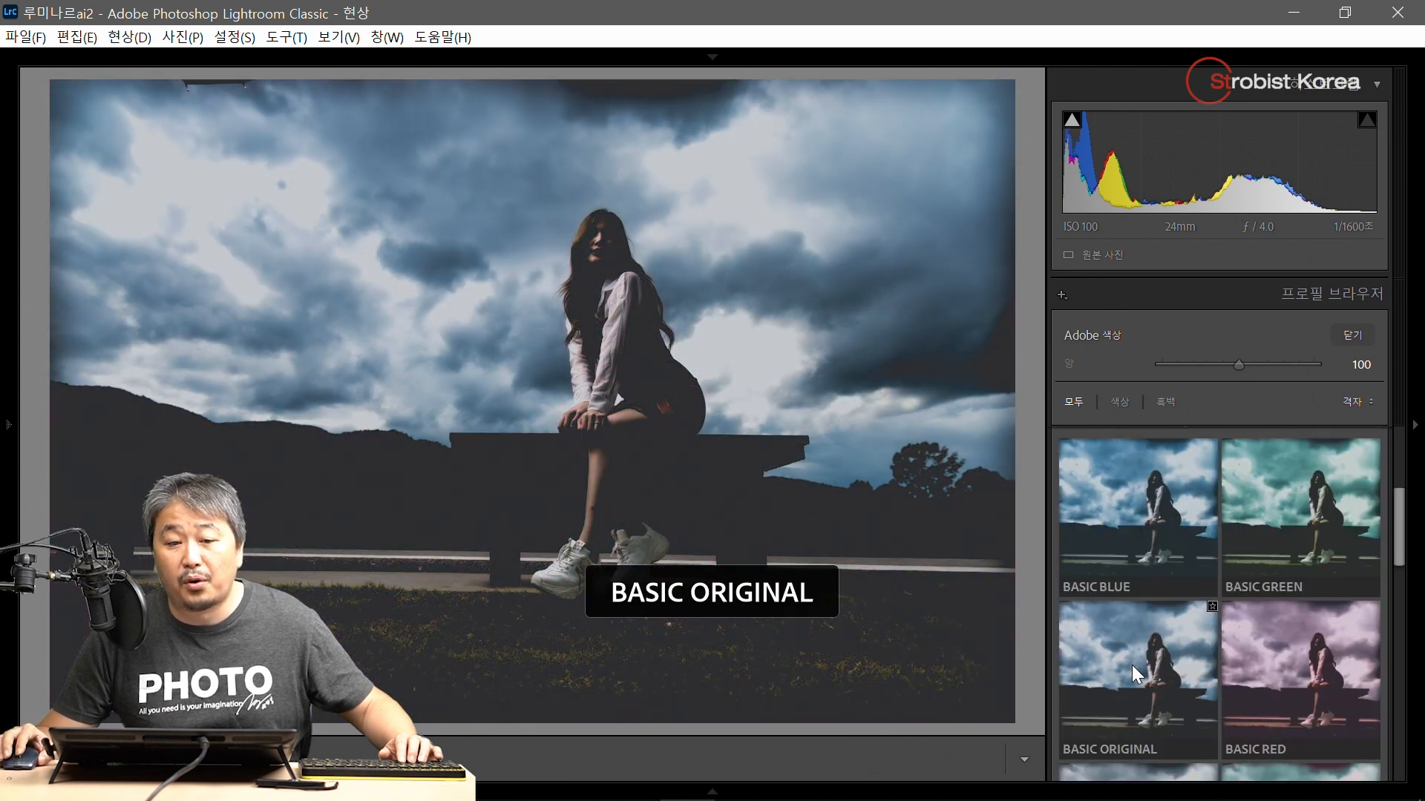
scroll(1133, 666, "down", 6)
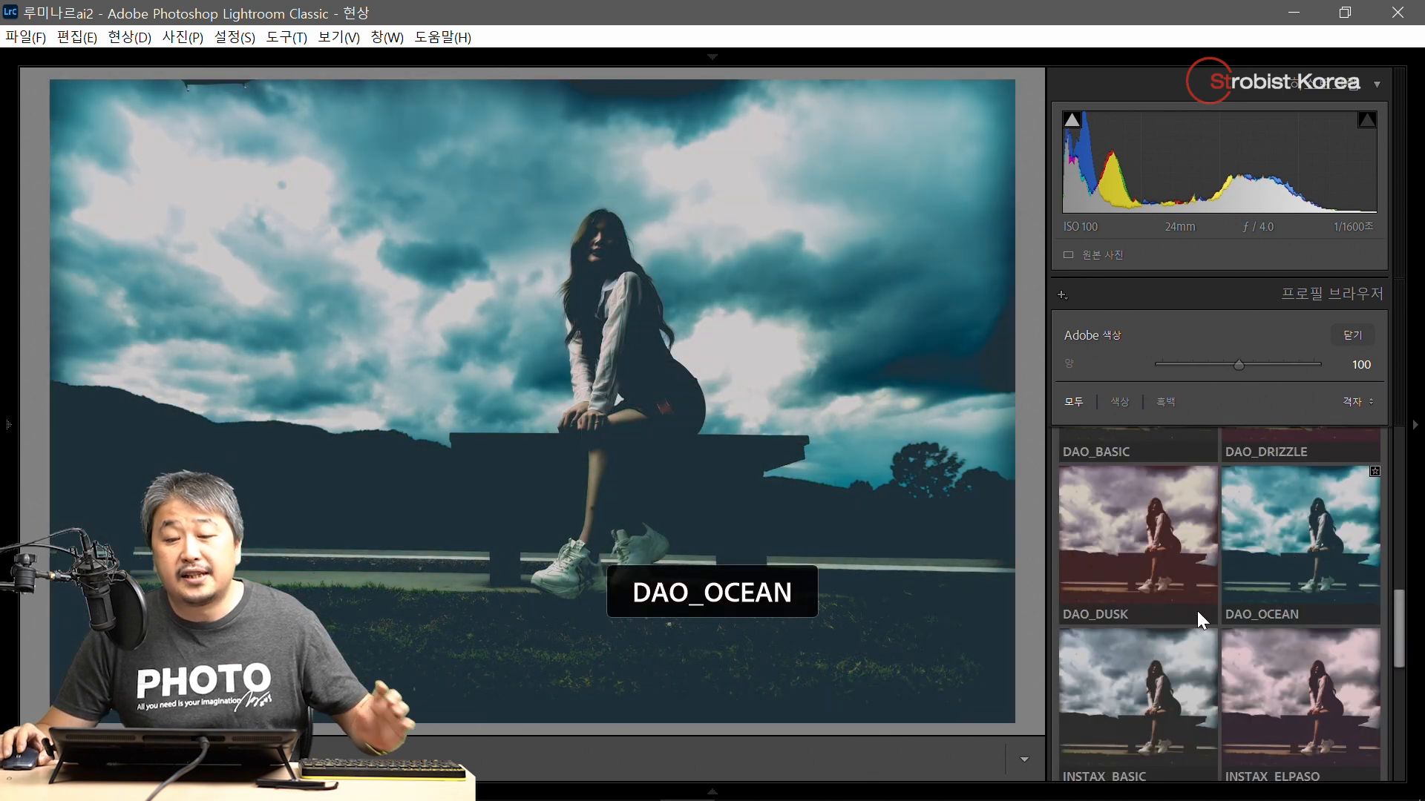
scroll(1213, 671, "down", 2)
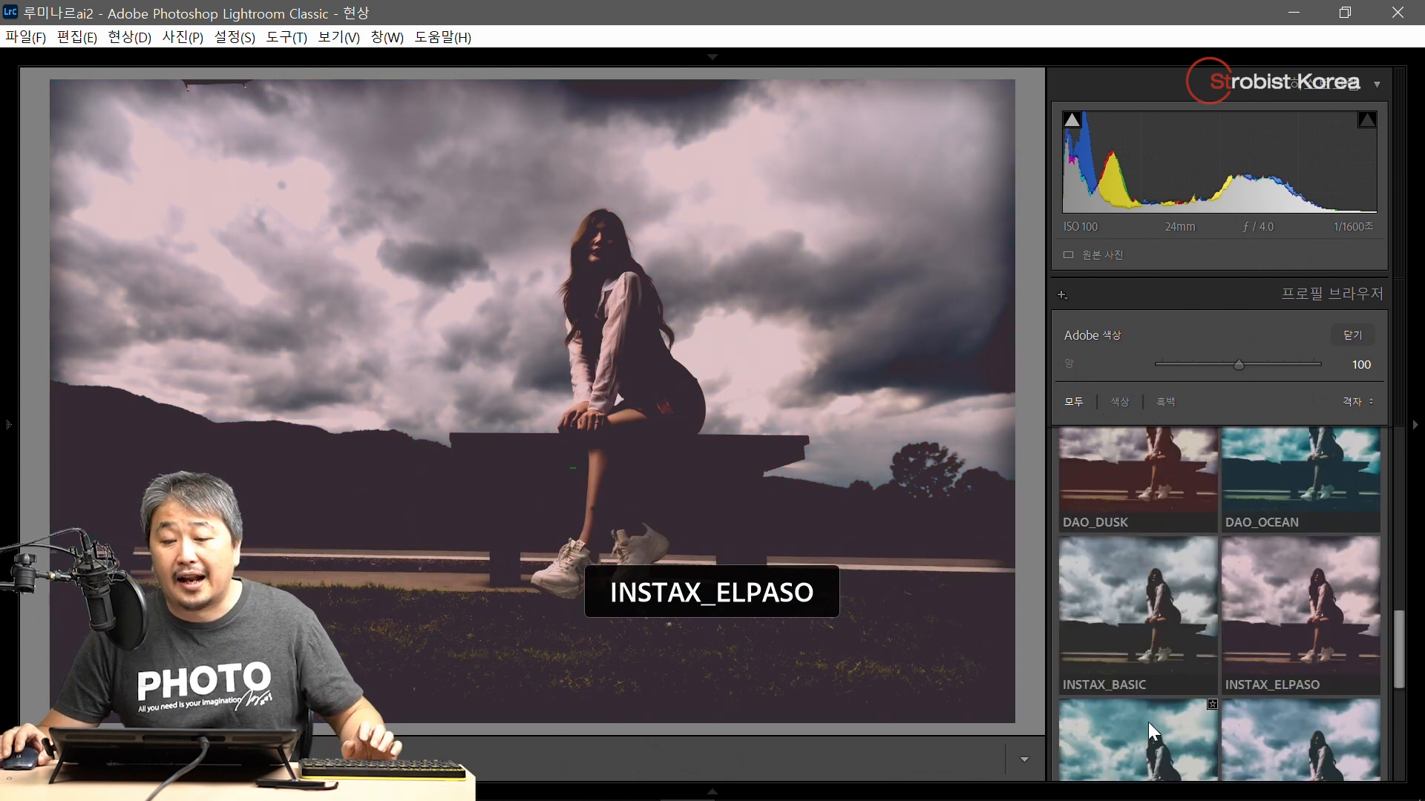
scroll(1299, 713, "down", 3)
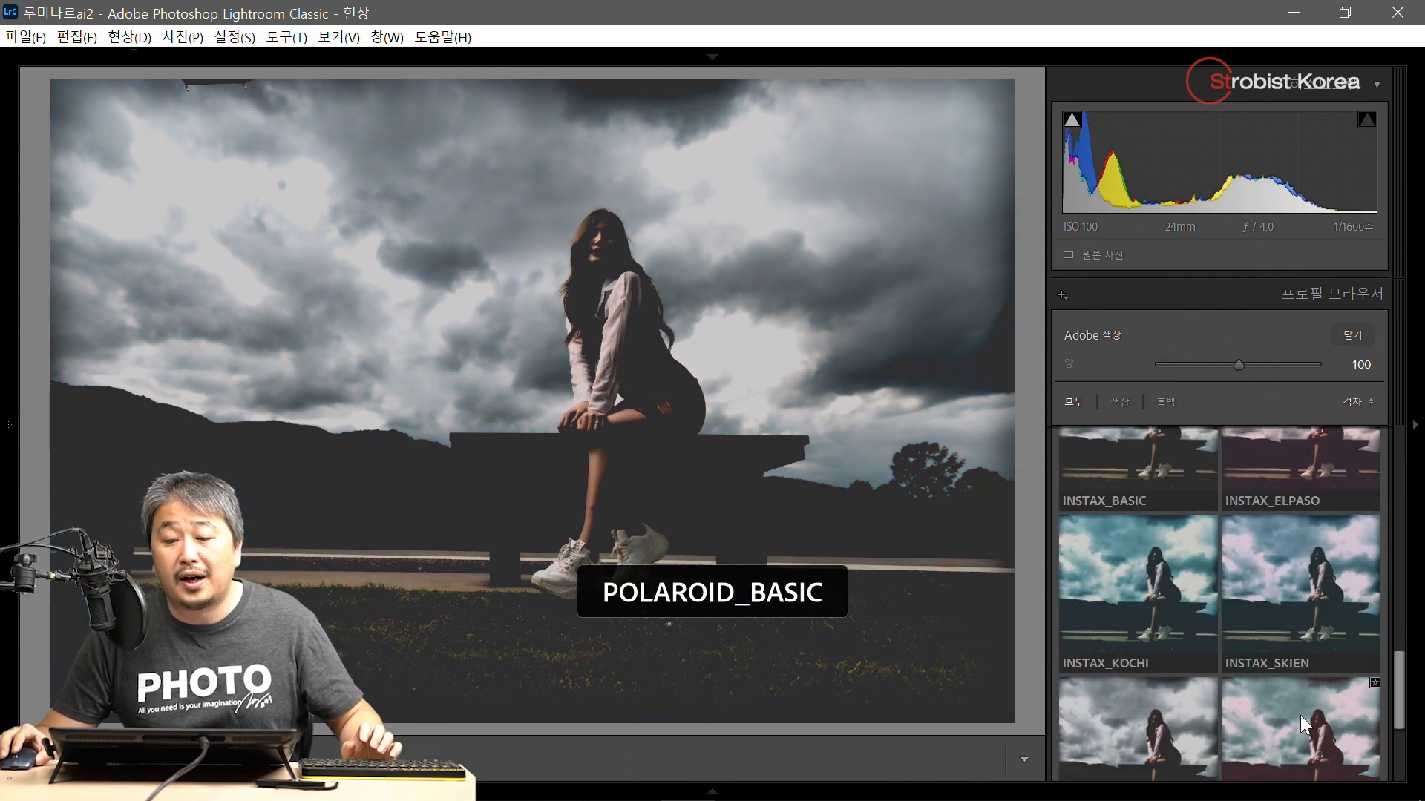
scroll(1300, 712, "down", 3)
scroll(1294, 689, "down", 1)
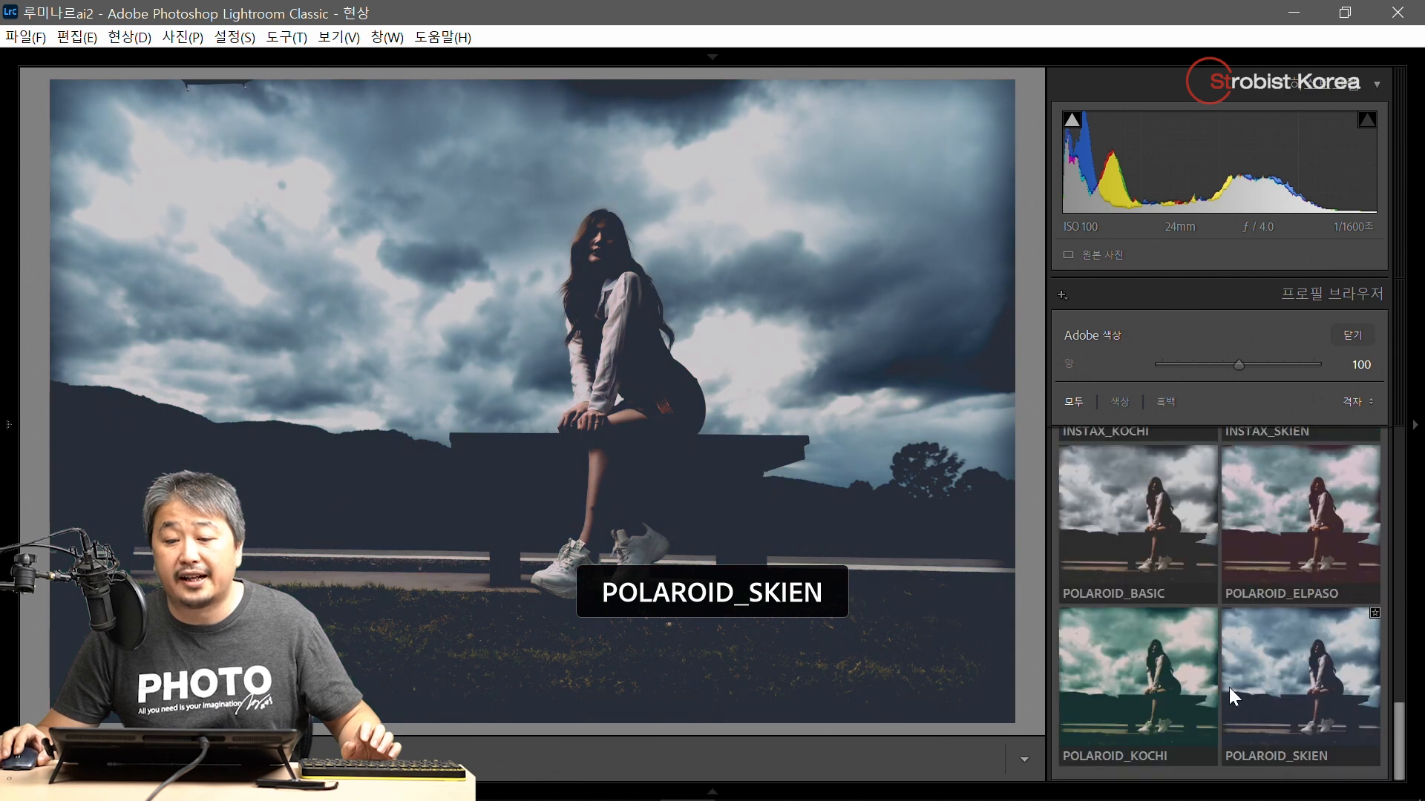
scroll(1227, 679, "up", 10)
scroll(1254, 620, "up", 4)
left_click(1355, 333)
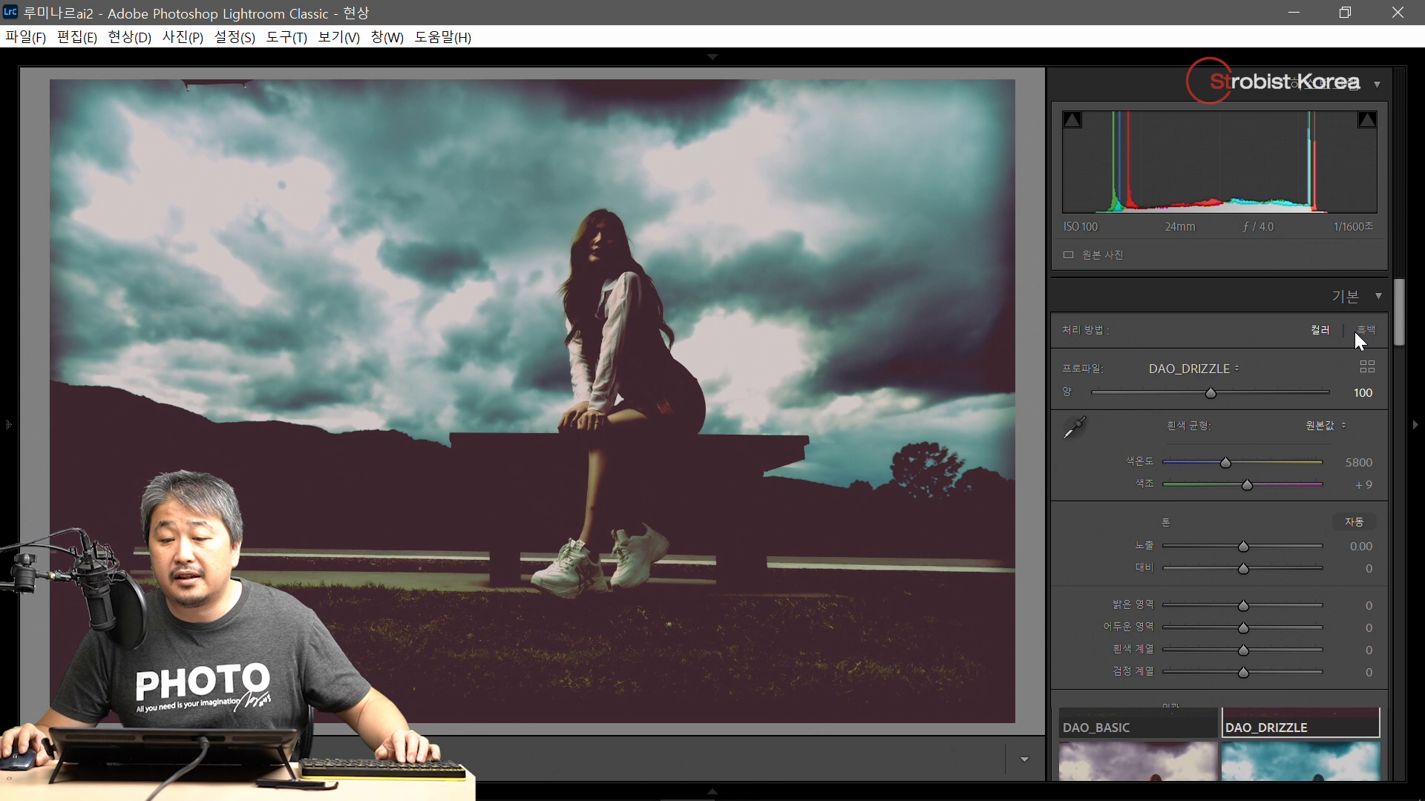
- In color grading, slightly lower the midtone luminance and shift the midtones toward magenta
scroll(1301, 492, "down", 15)
scroll(1284, 475, "up", 3)
scroll(1328, 486, "down", 3)
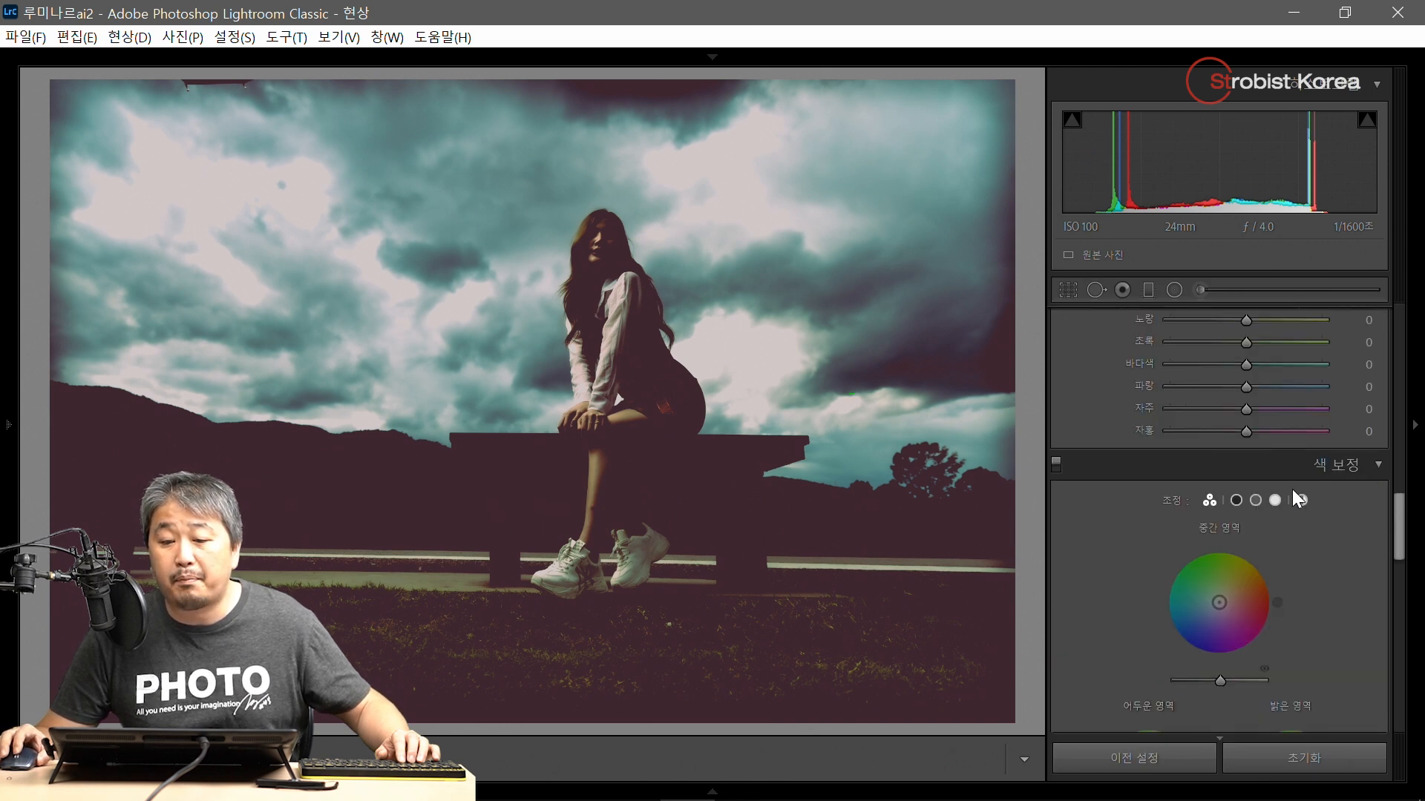
scroll(1293, 491, "down", 3)
left_click_drag(1223, 439, 1210, 440)
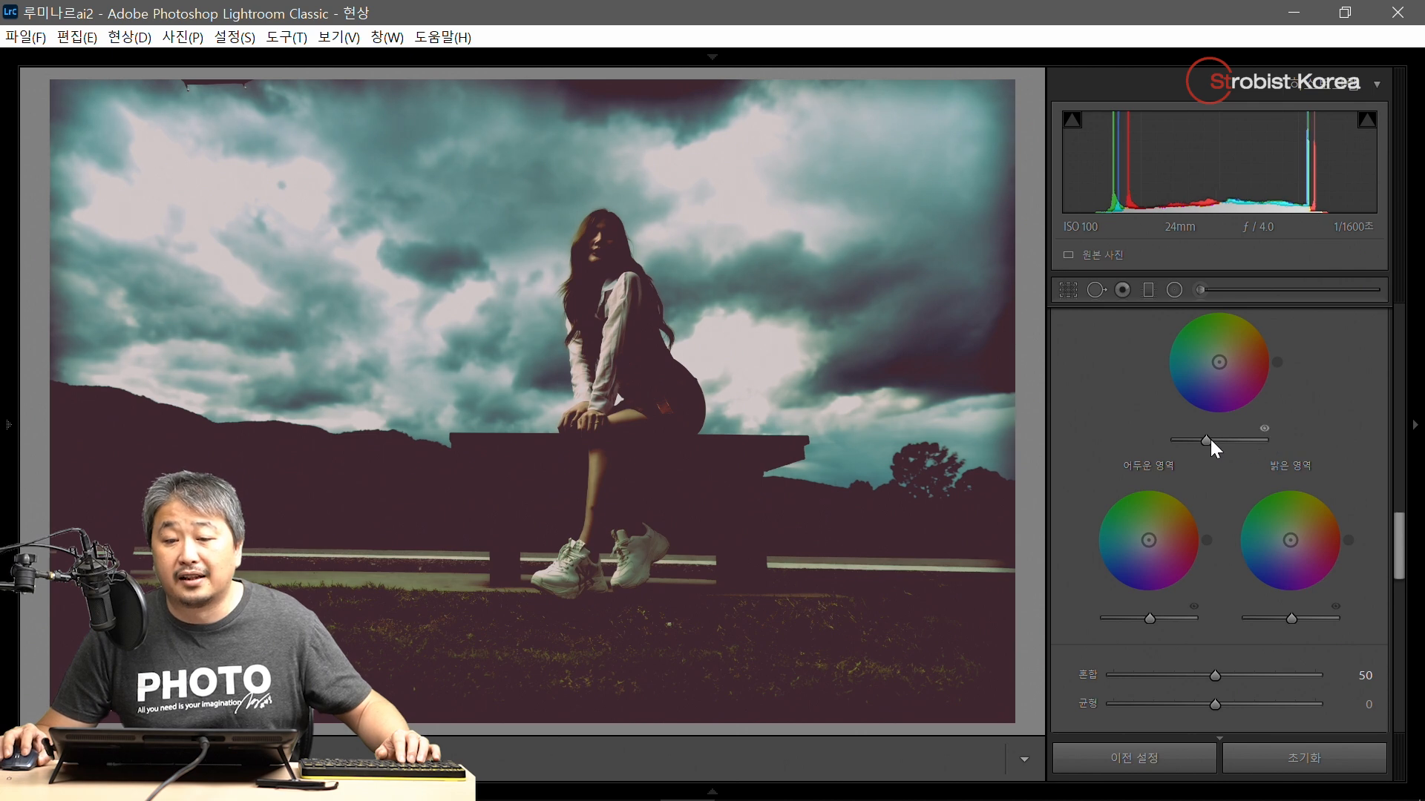
left_click_drag(1220, 362, 1254, 408)
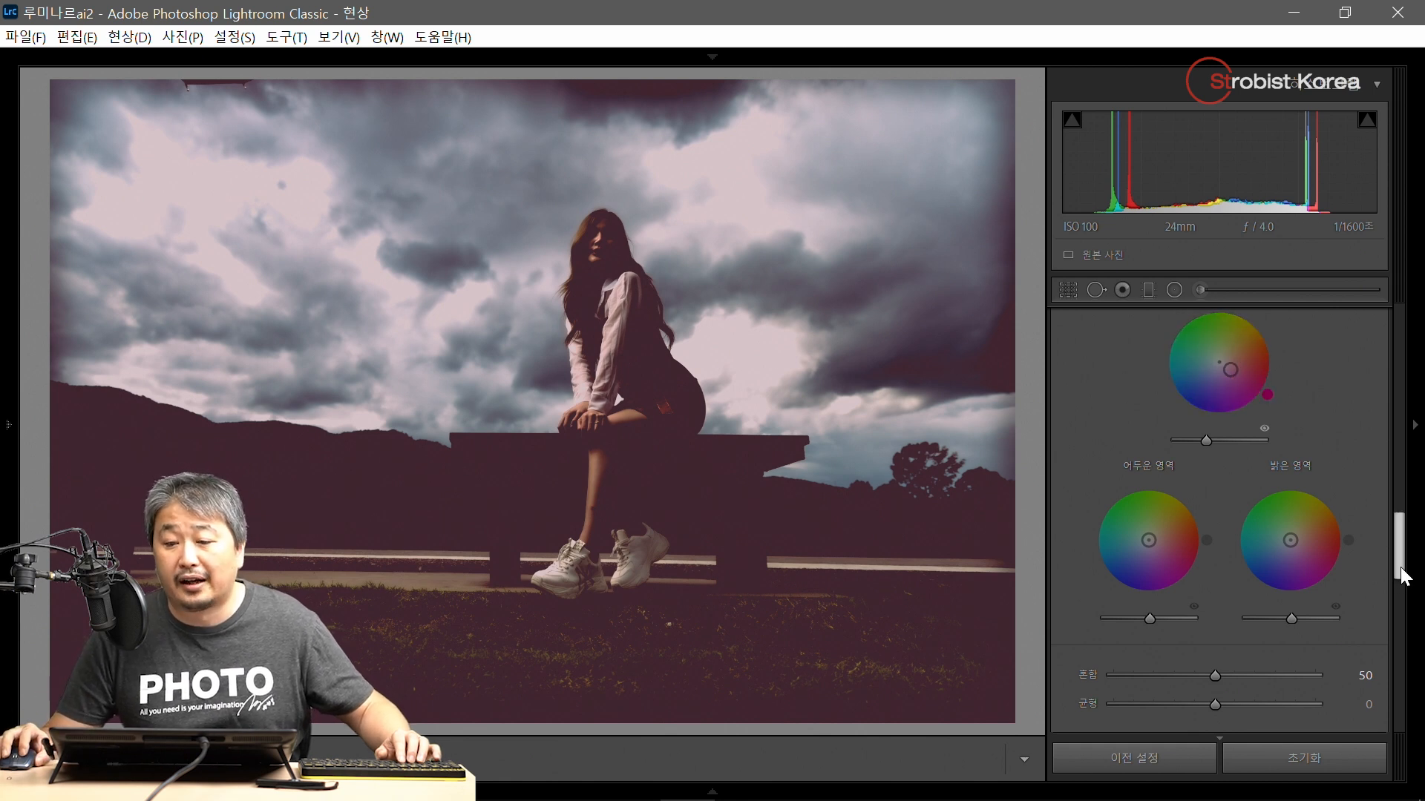
- Set exposure to +1.65, highlights to -100, shadows to +28, whites to -100 and blacks to +15
scroll(1369, 344, "up", 10)
mouse_move(1244, 571)
left_mouse_down()
mouse_move(1249, 590)
mouse_move(1195, 554)
mouse_move(1240, 584)
mouse_move(1266, 570)
left_mouse_up()
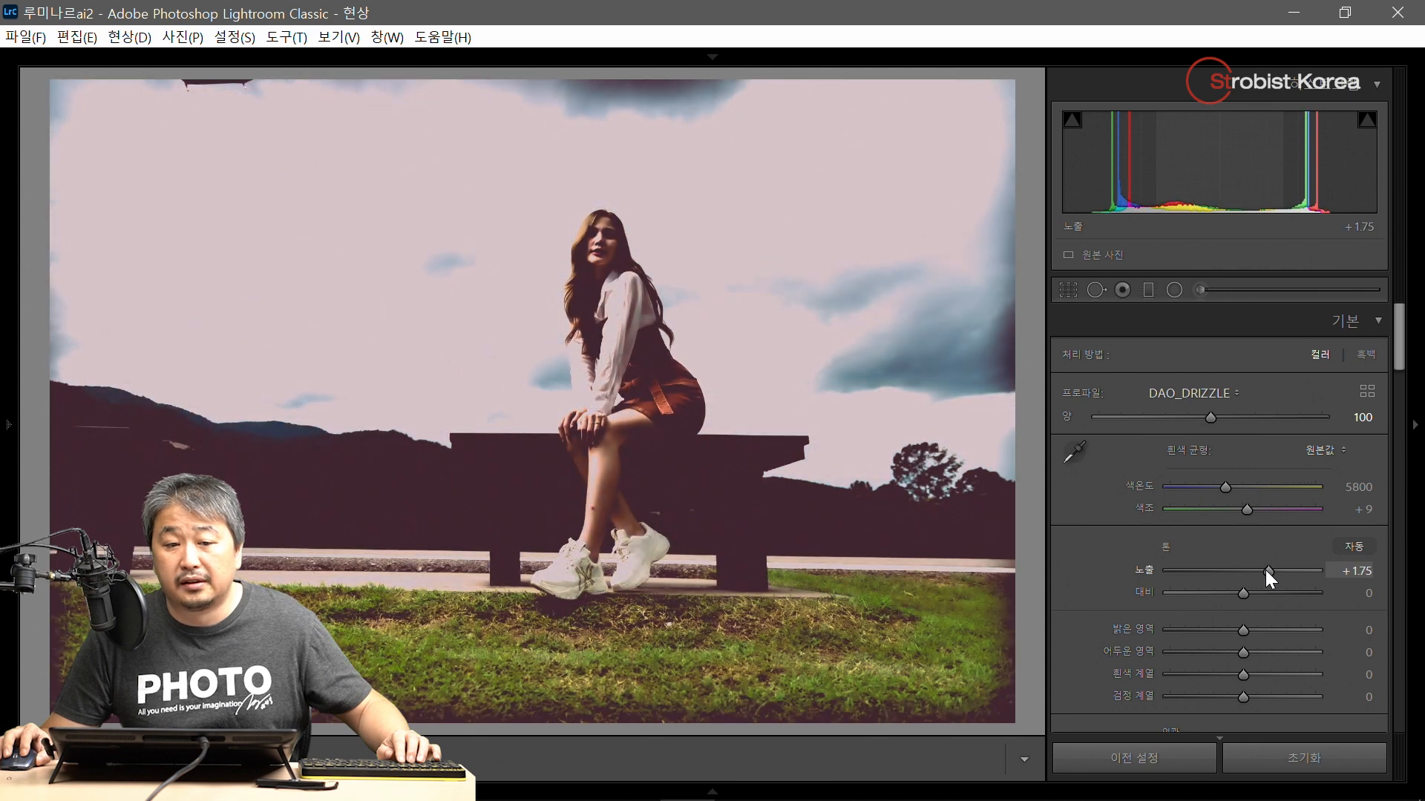
left_click_drag(1244, 630, 1159, 638)
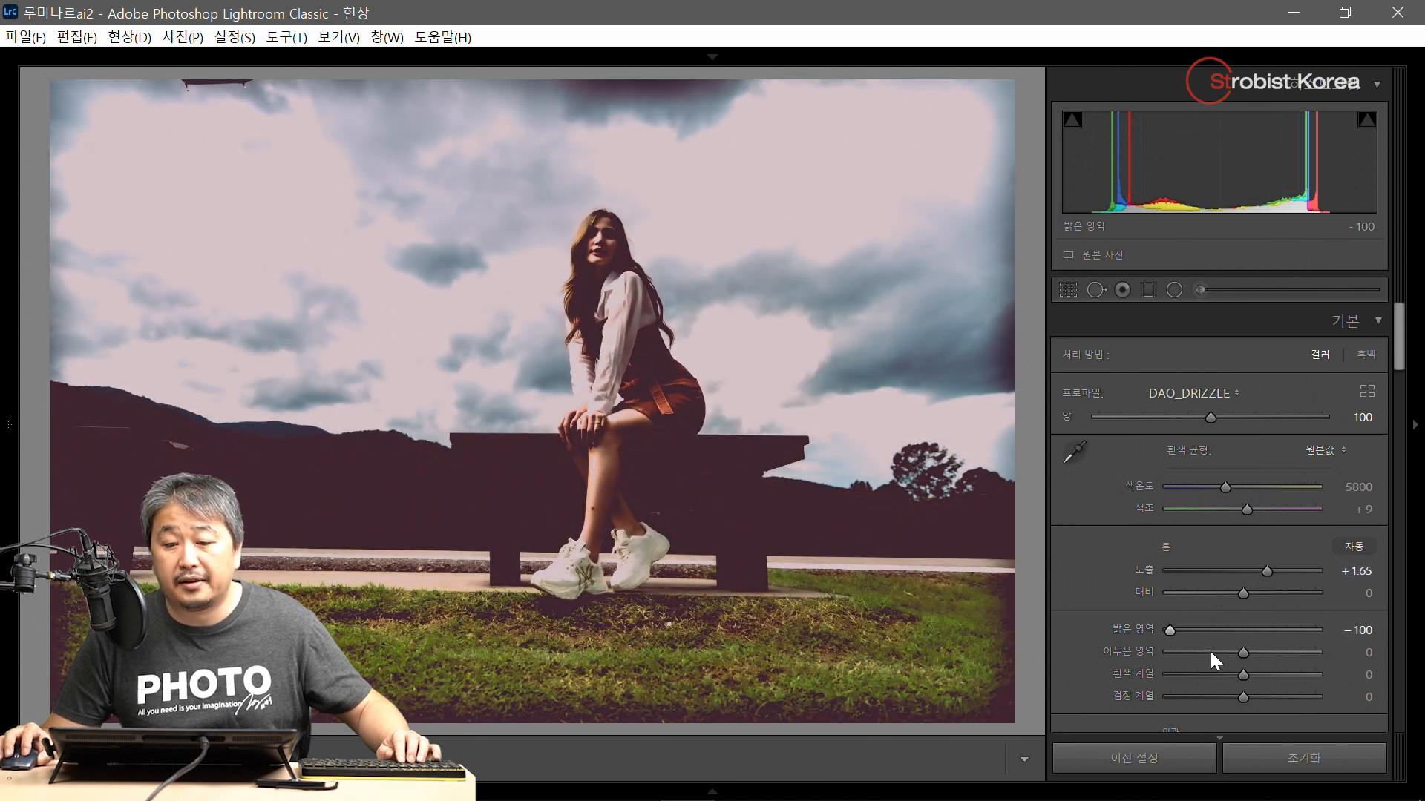
left_click_drag(1245, 650, 1146, 669)
left_click_drag(1243, 696, 1263, 649)
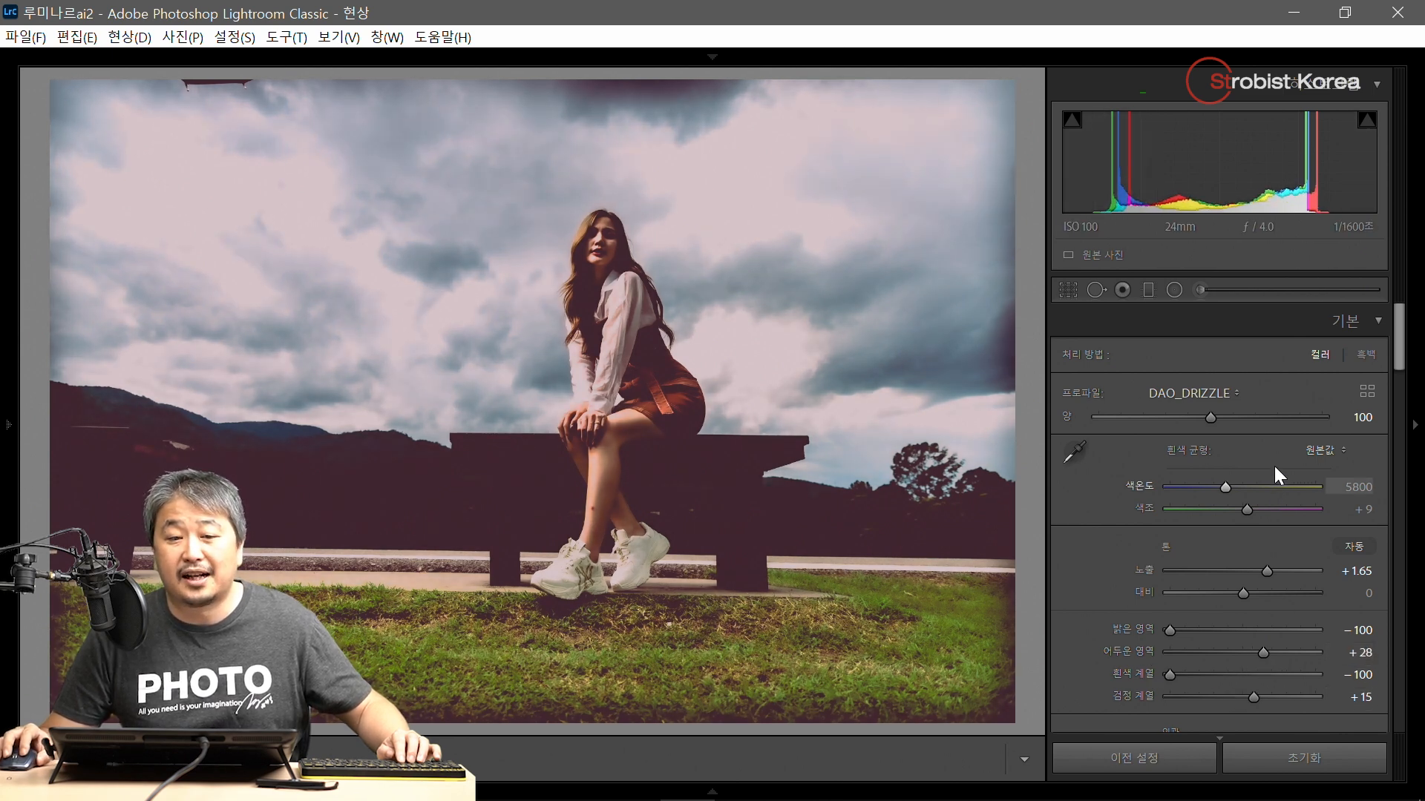
- Leave the bench photo and open the photo of the cowboy-hatted cart driver facing the clock tower for developing
key("g")
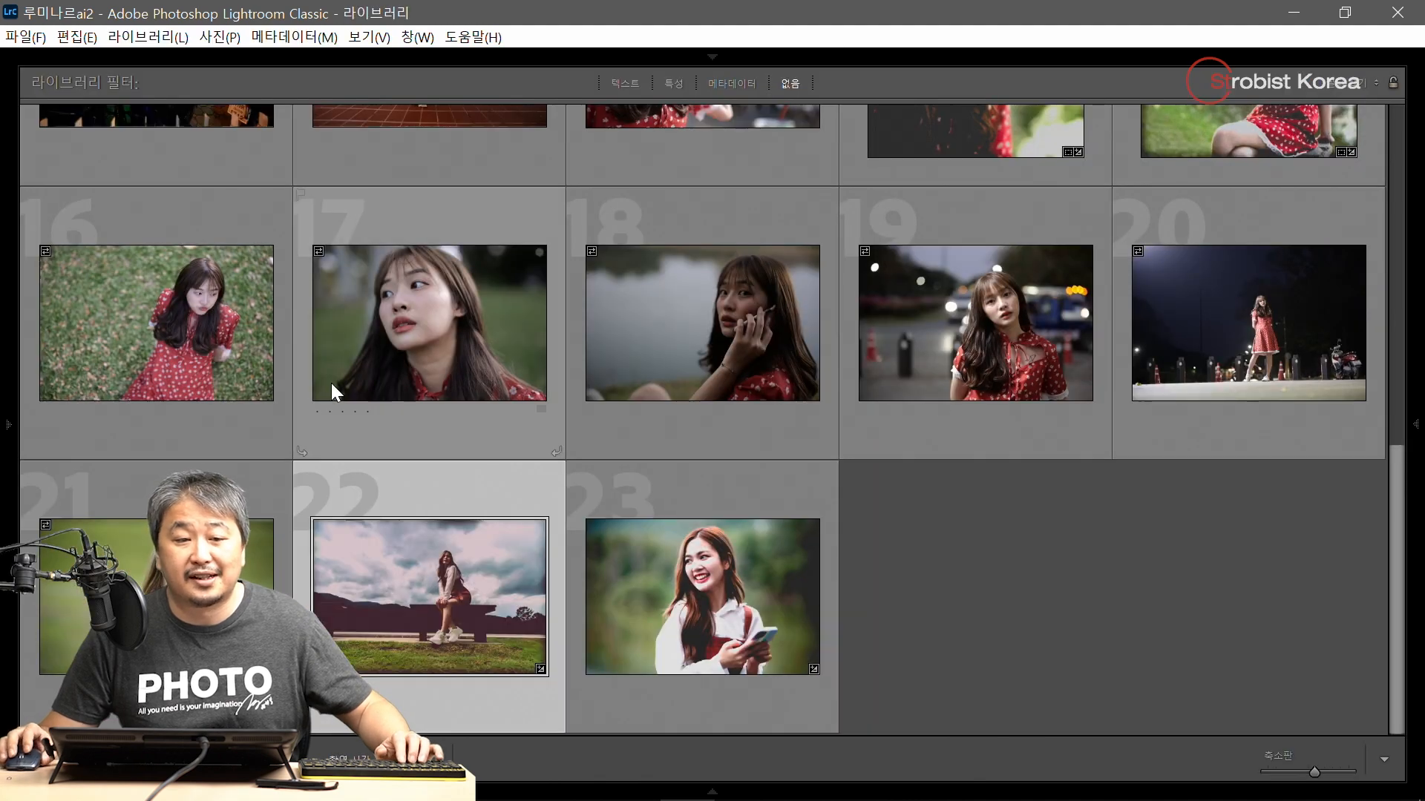
left_click(169, 293)
double_click(169, 292)
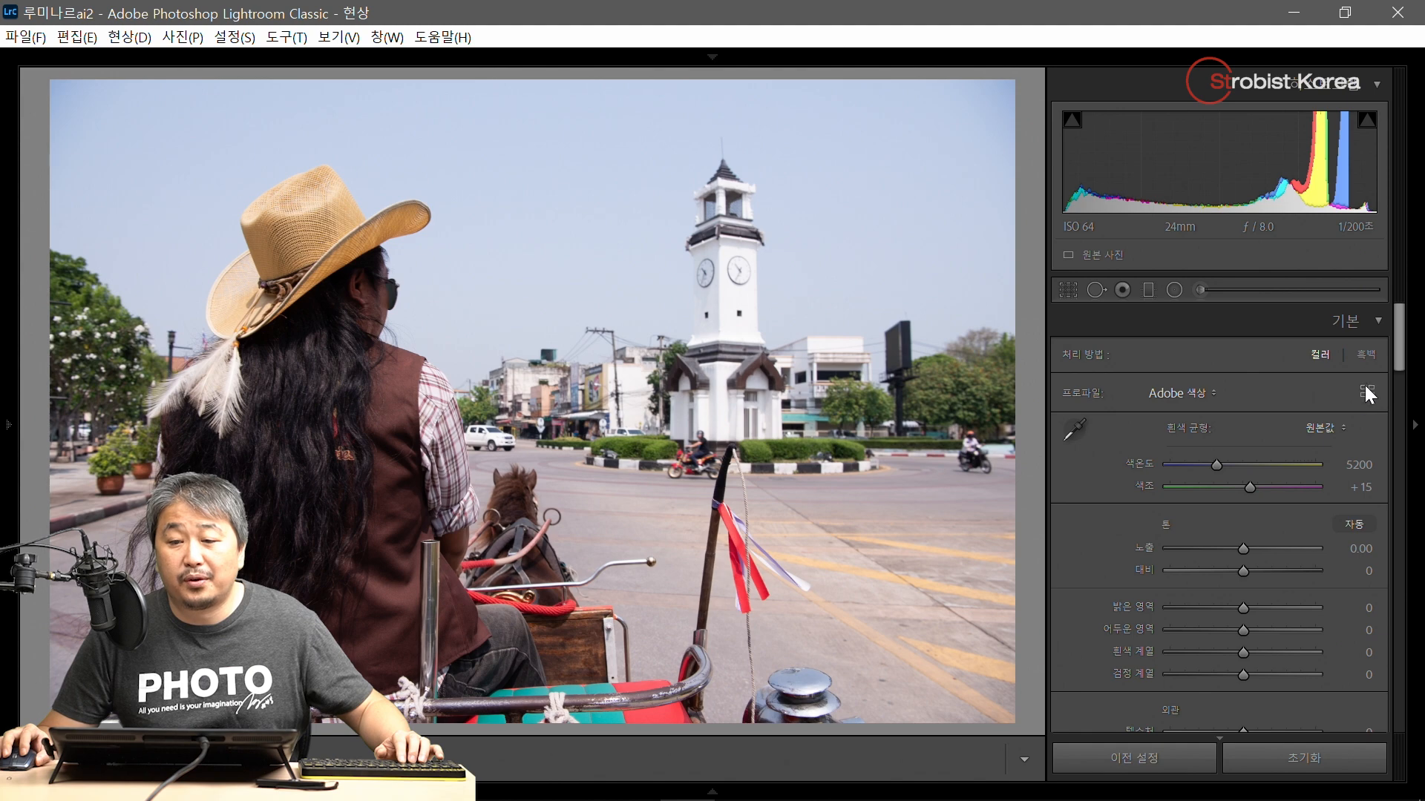
- Try the BASIC RED, BASIC ORIGINAL and BASIC BLUE profiles on the clock tower photo
left_click(1367, 390)
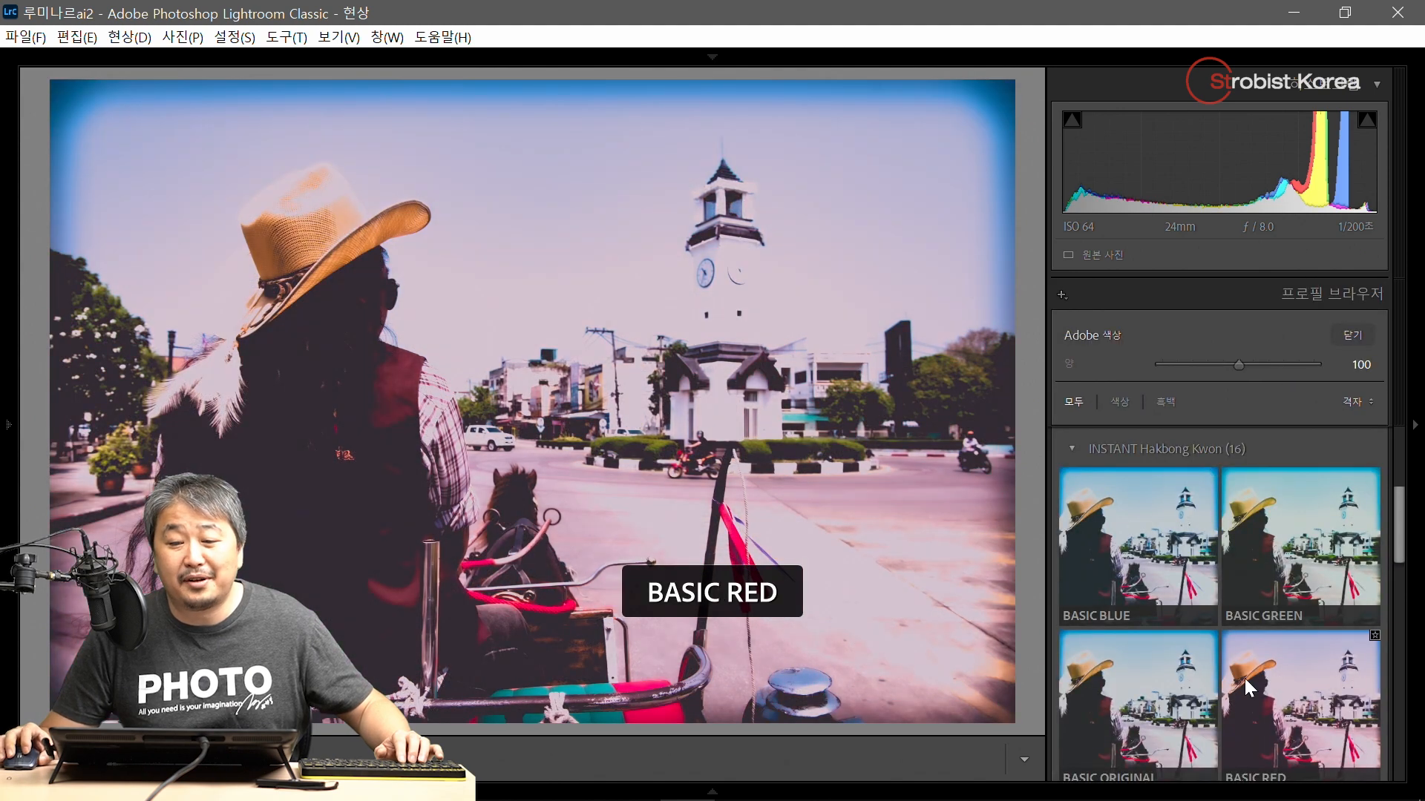
left_click(1308, 684)
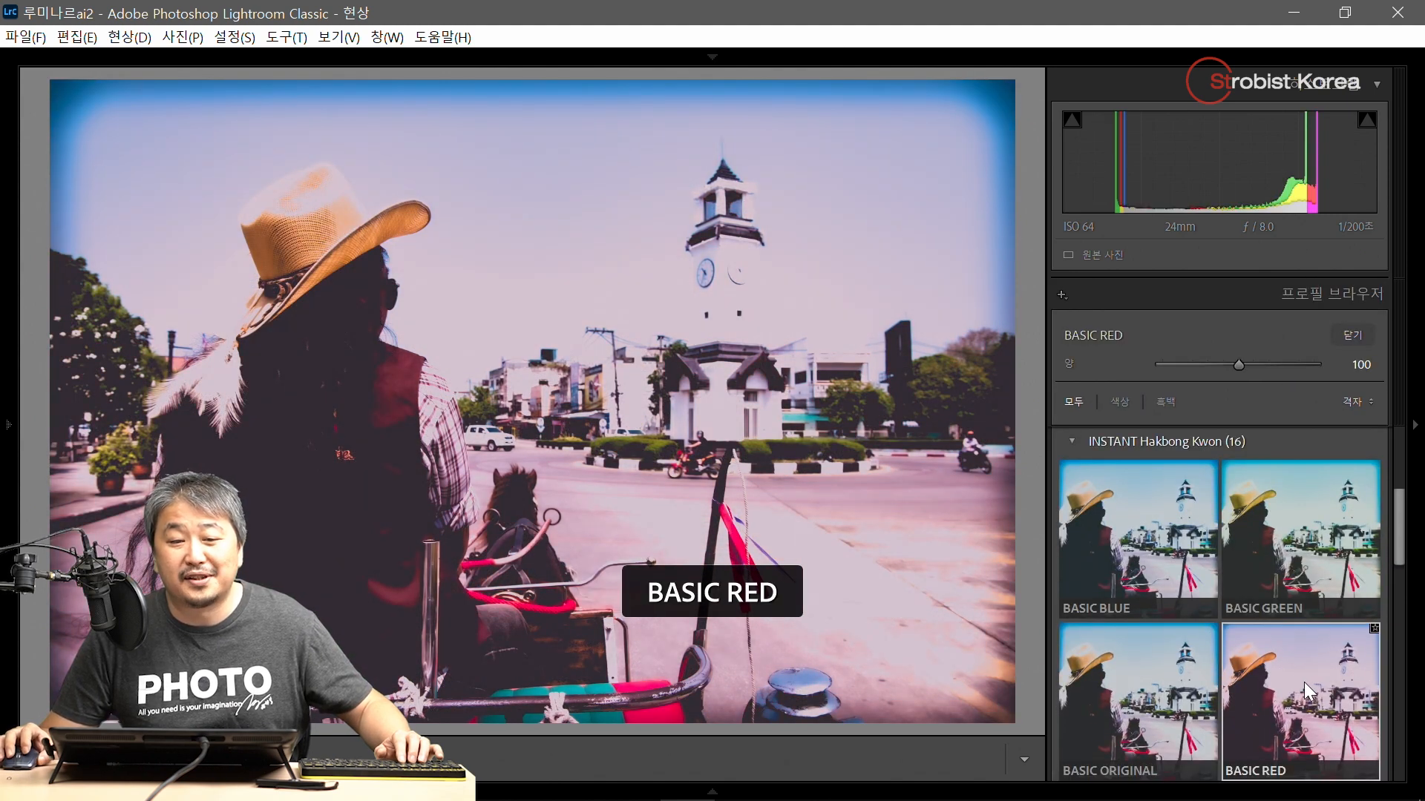
left_click(1181, 680)
left_click(1118, 500)
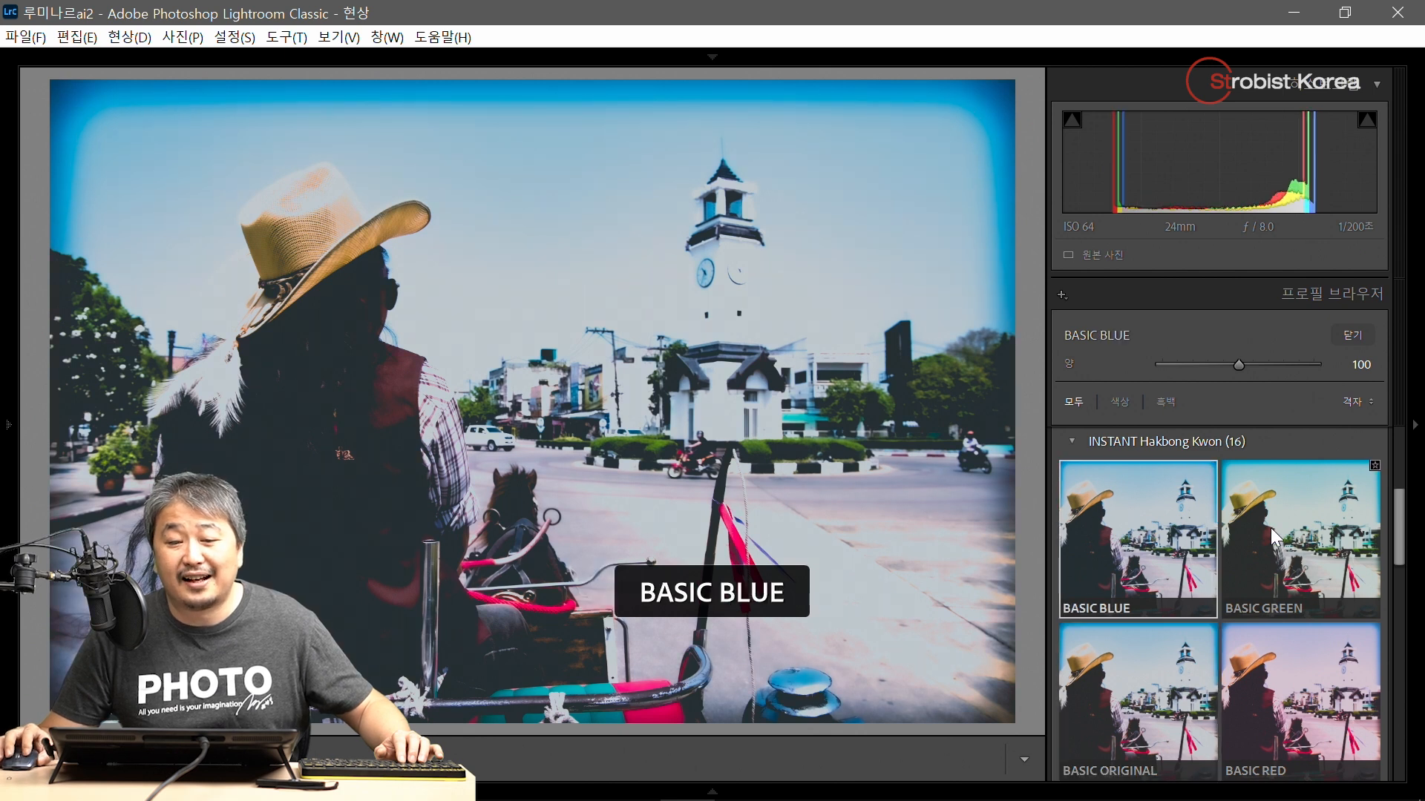
left_click(1160, 656)
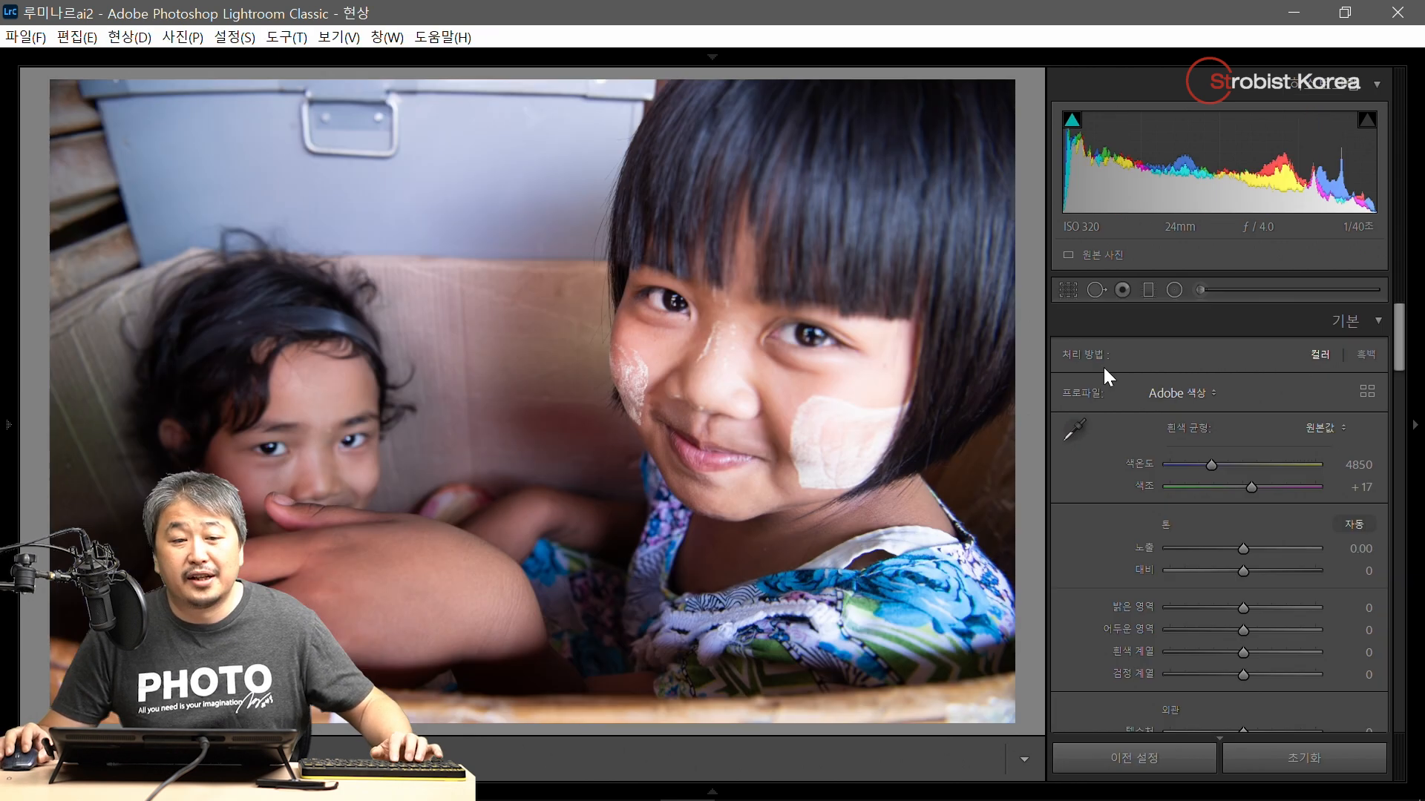
- Preview the INSTANT profiles, including BASIC RED, DAO_DUSK and POLAROID_ELPASO, on the portrait of the two children
left_click(1366, 392)
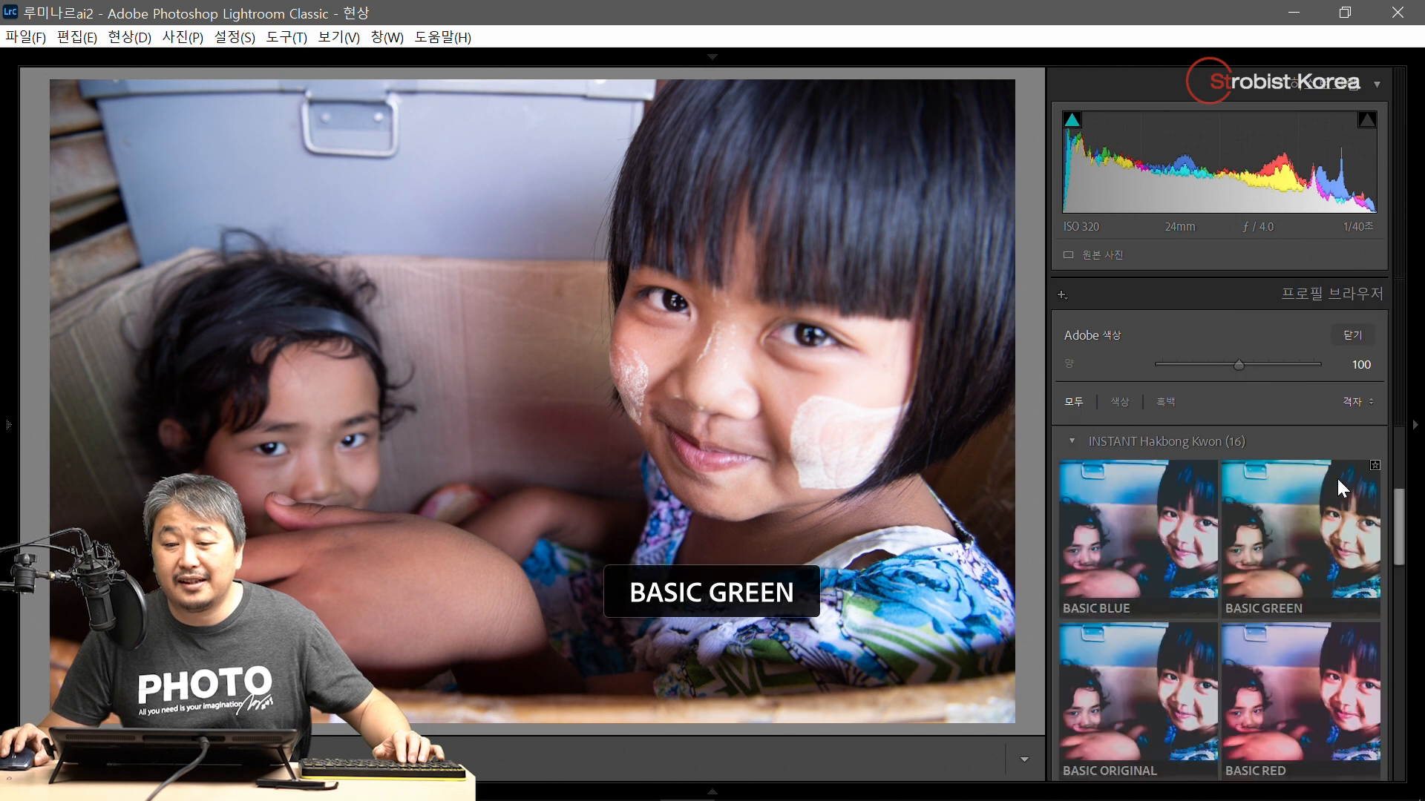
scroll(1302, 653, "down", 2)
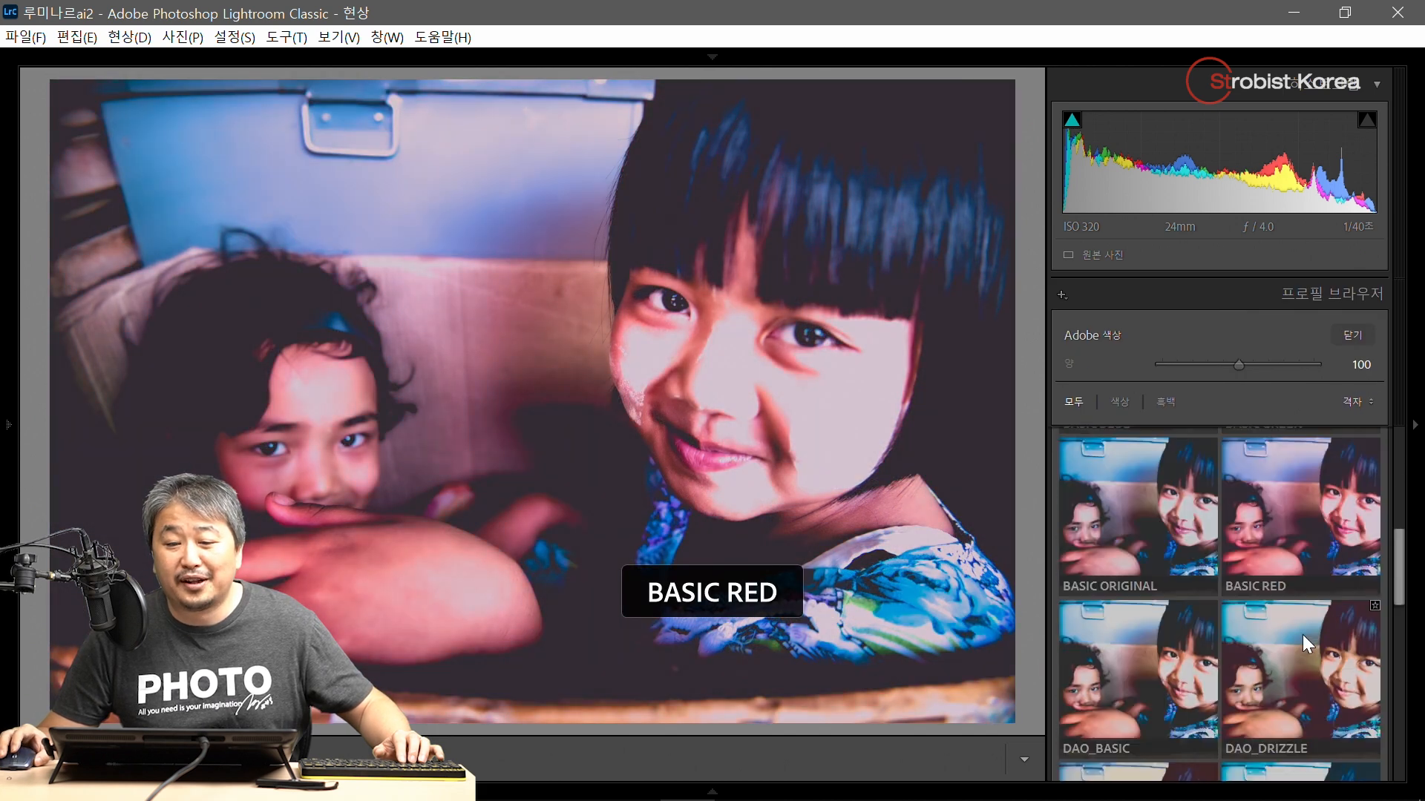
scroll(1273, 646, "down", 2)
scroll(1188, 623, "down", 1)
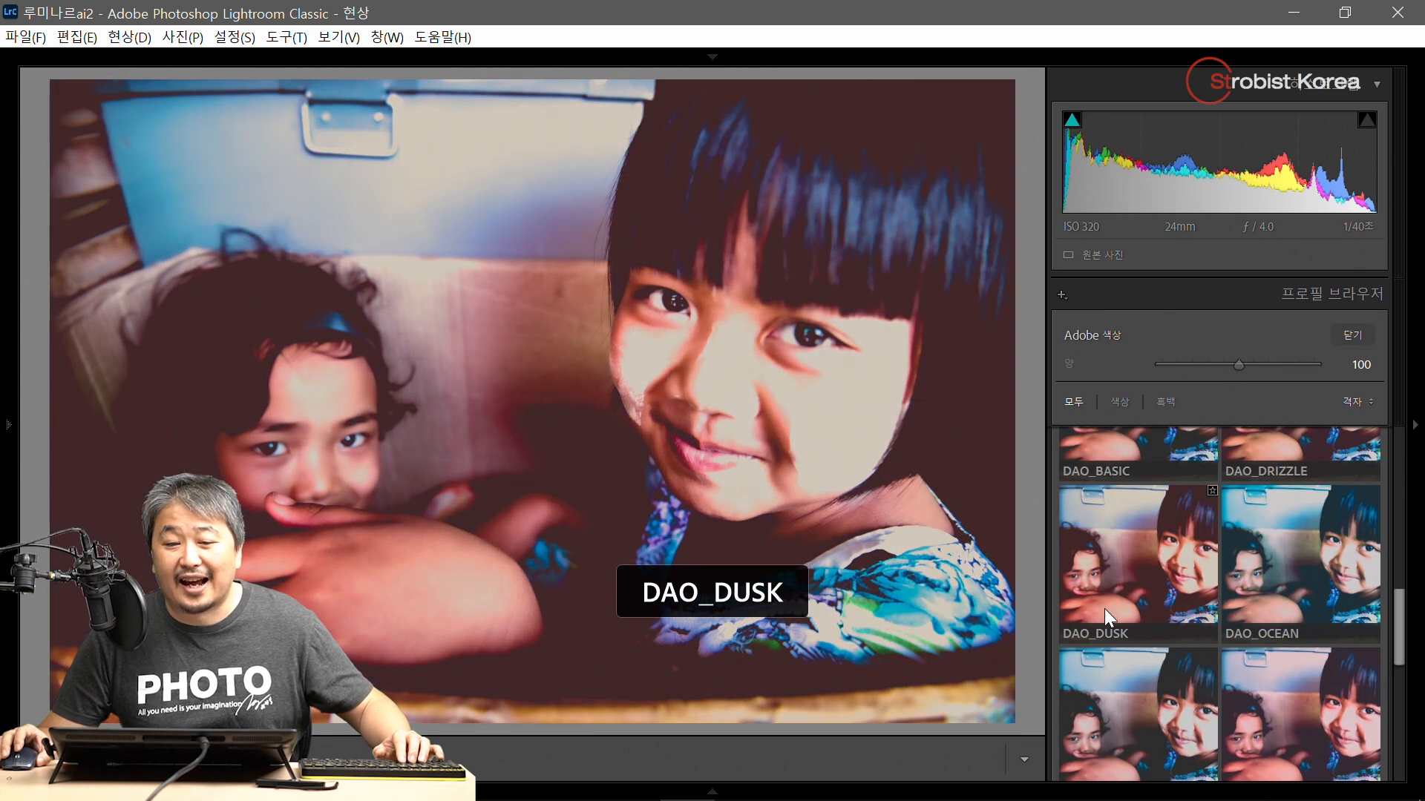
scroll(1131, 683, "down", 2)
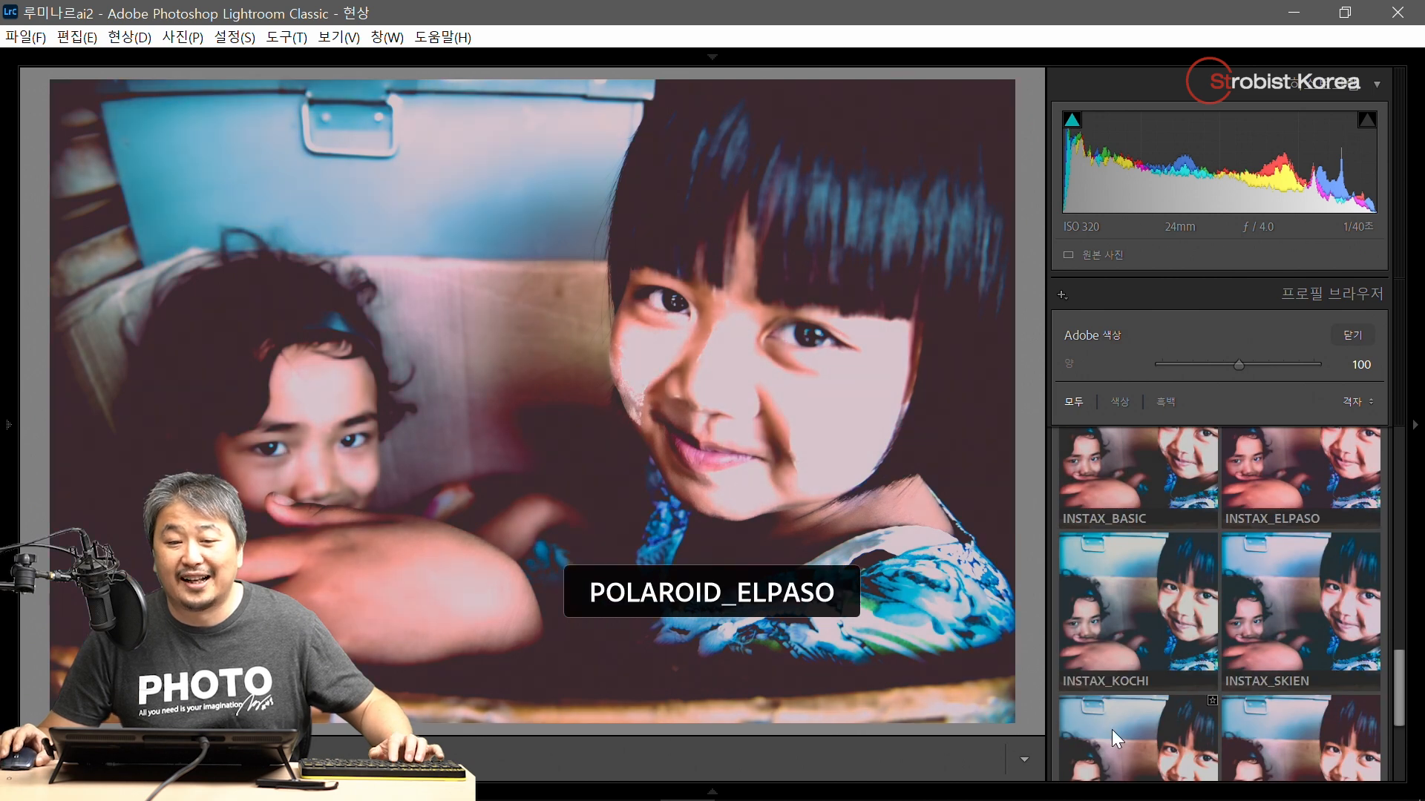
- Open the Taj Mahal landscape photo from the library for developing
key("g")
double_click(497, 484)
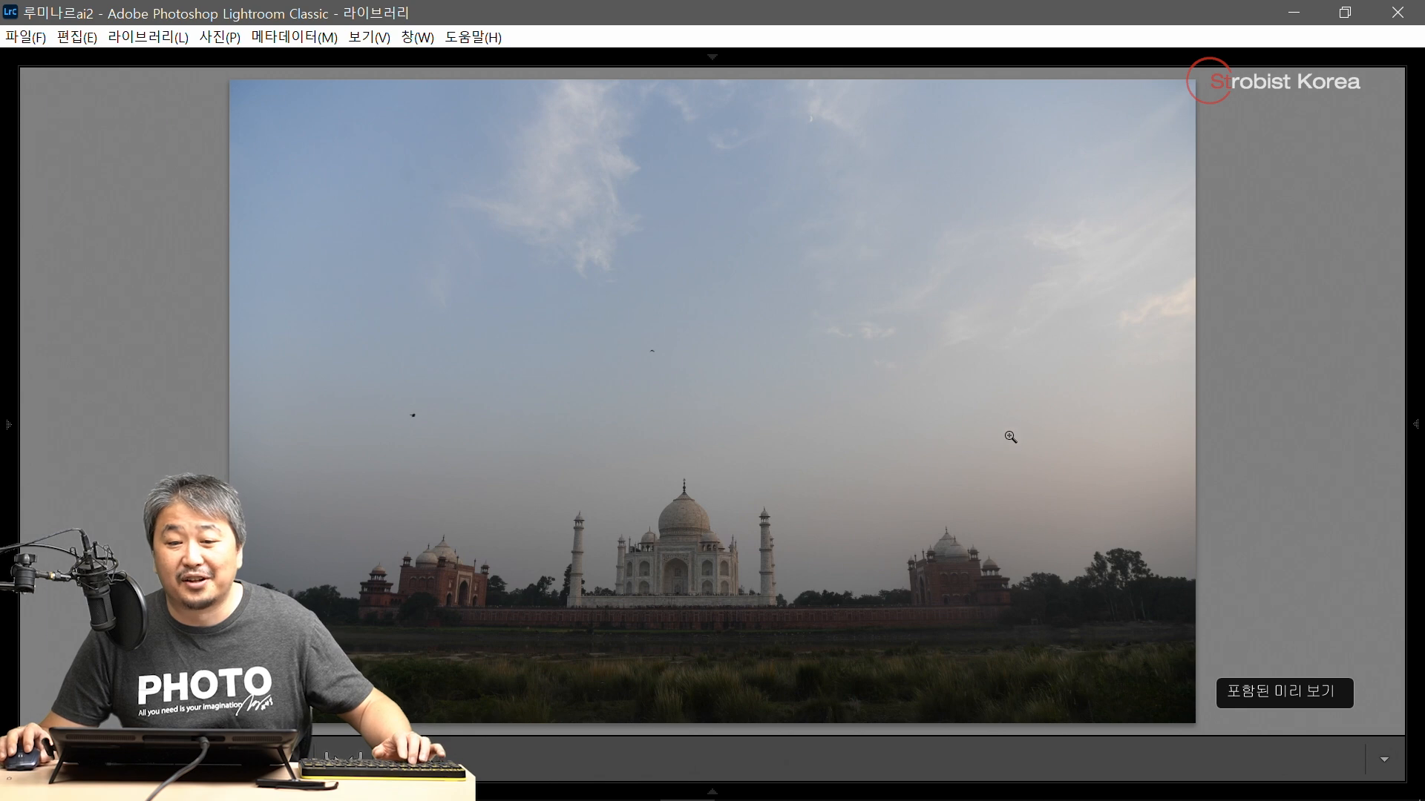
key("d")
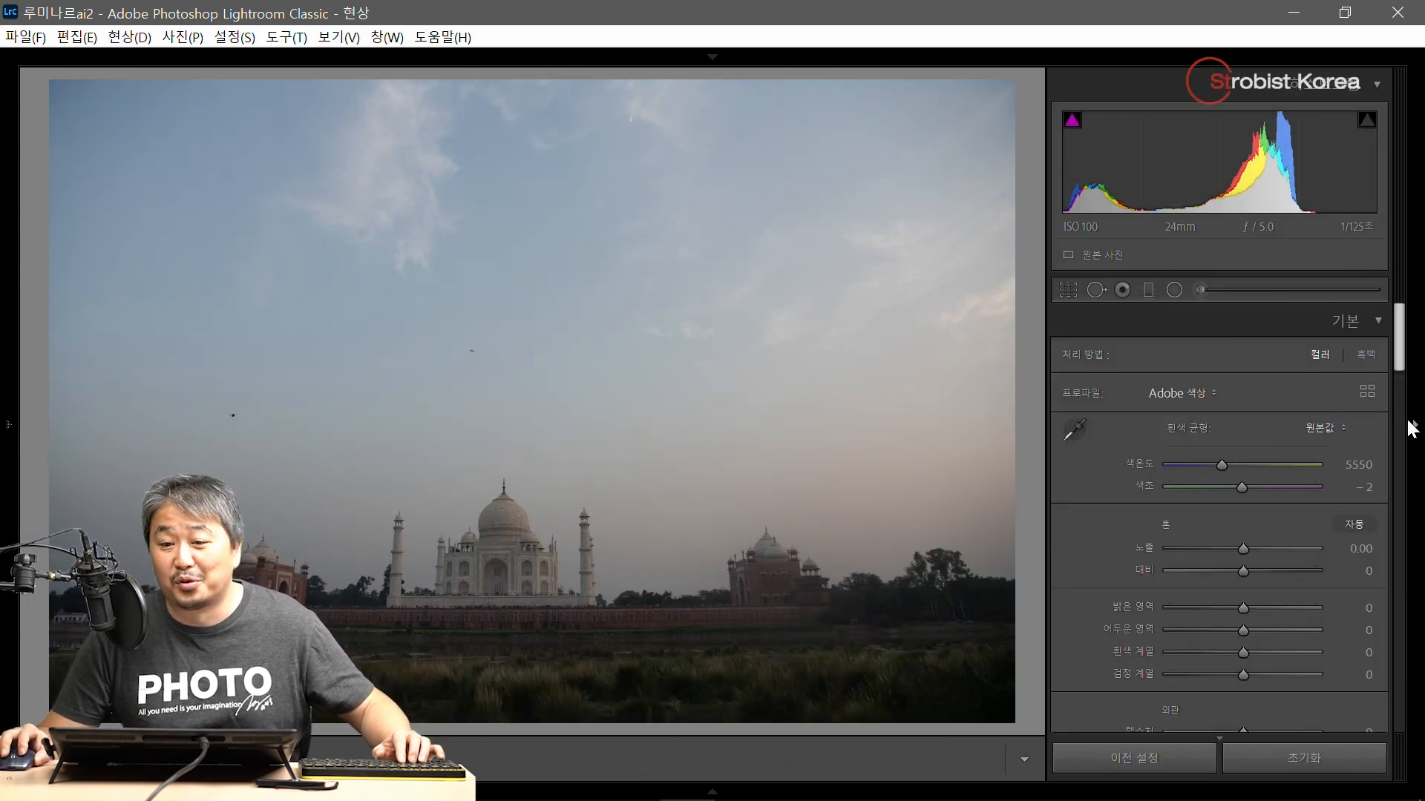
- Compare INSTANT profiles such as BASIC ORIGINAL, BASIC RED and DAO_DRIZZLE on the Taj Mahal photo
left_click(1371, 393)
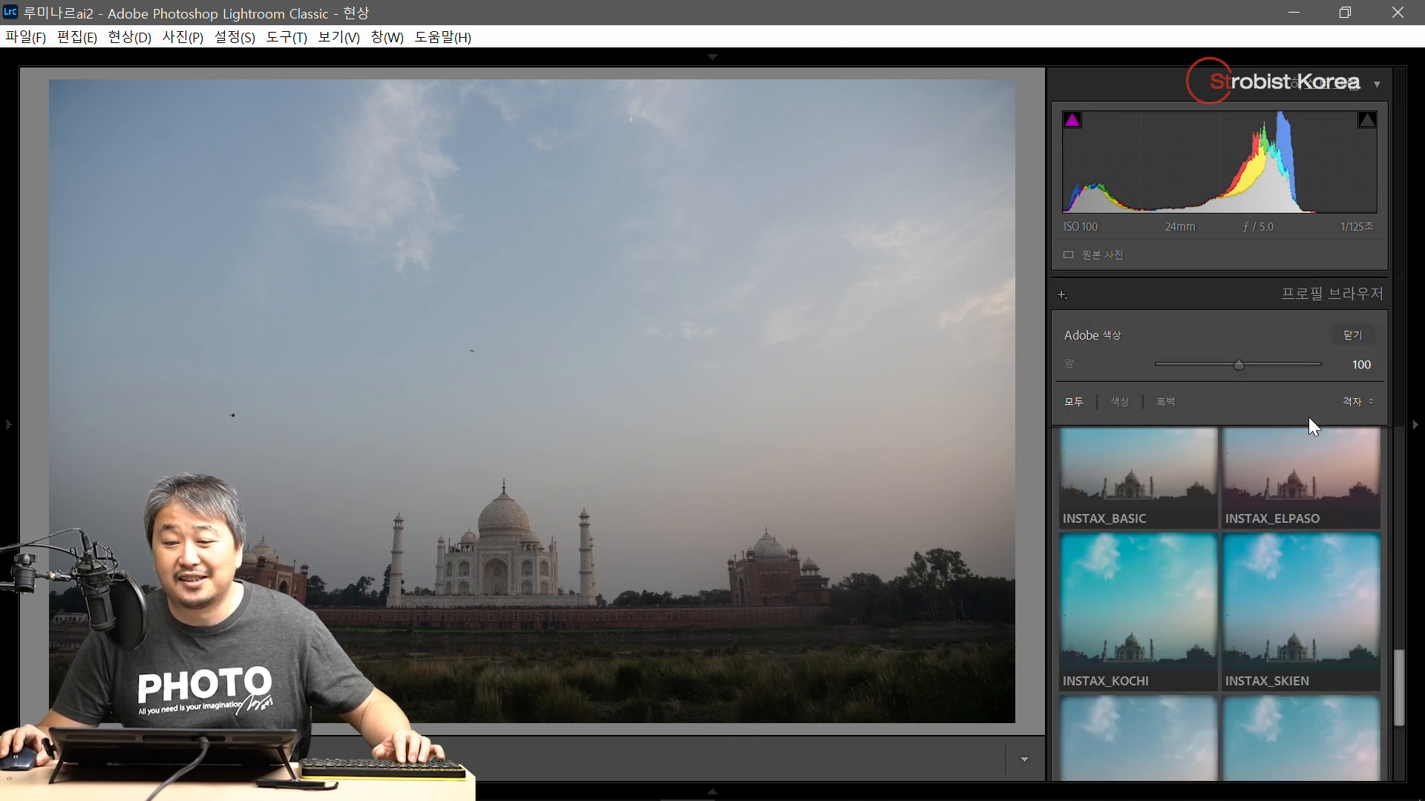
scroll(1377, 450, "up", 5)
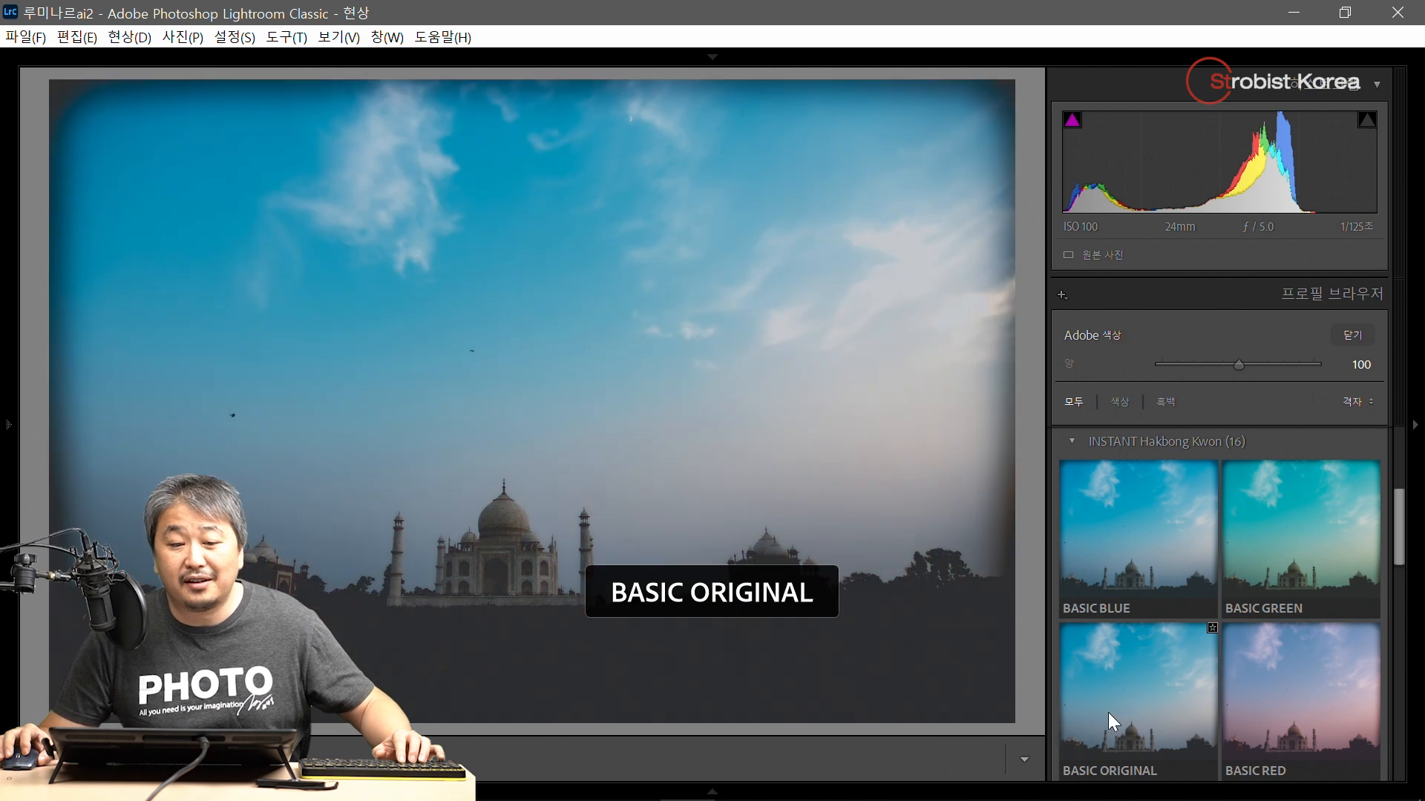
scroll(1332, 657, "down", 2)
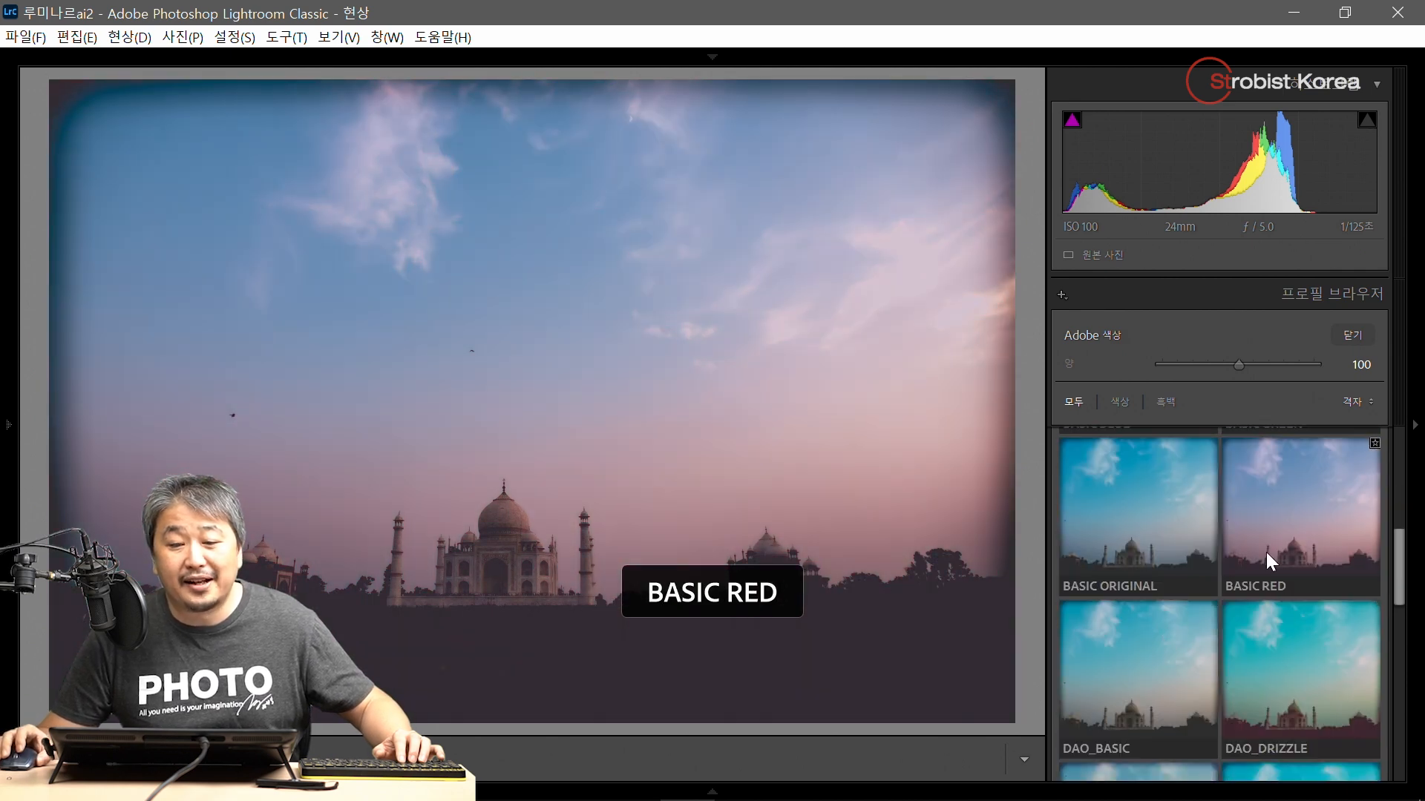
scroll(1262, 646, "down", 2)
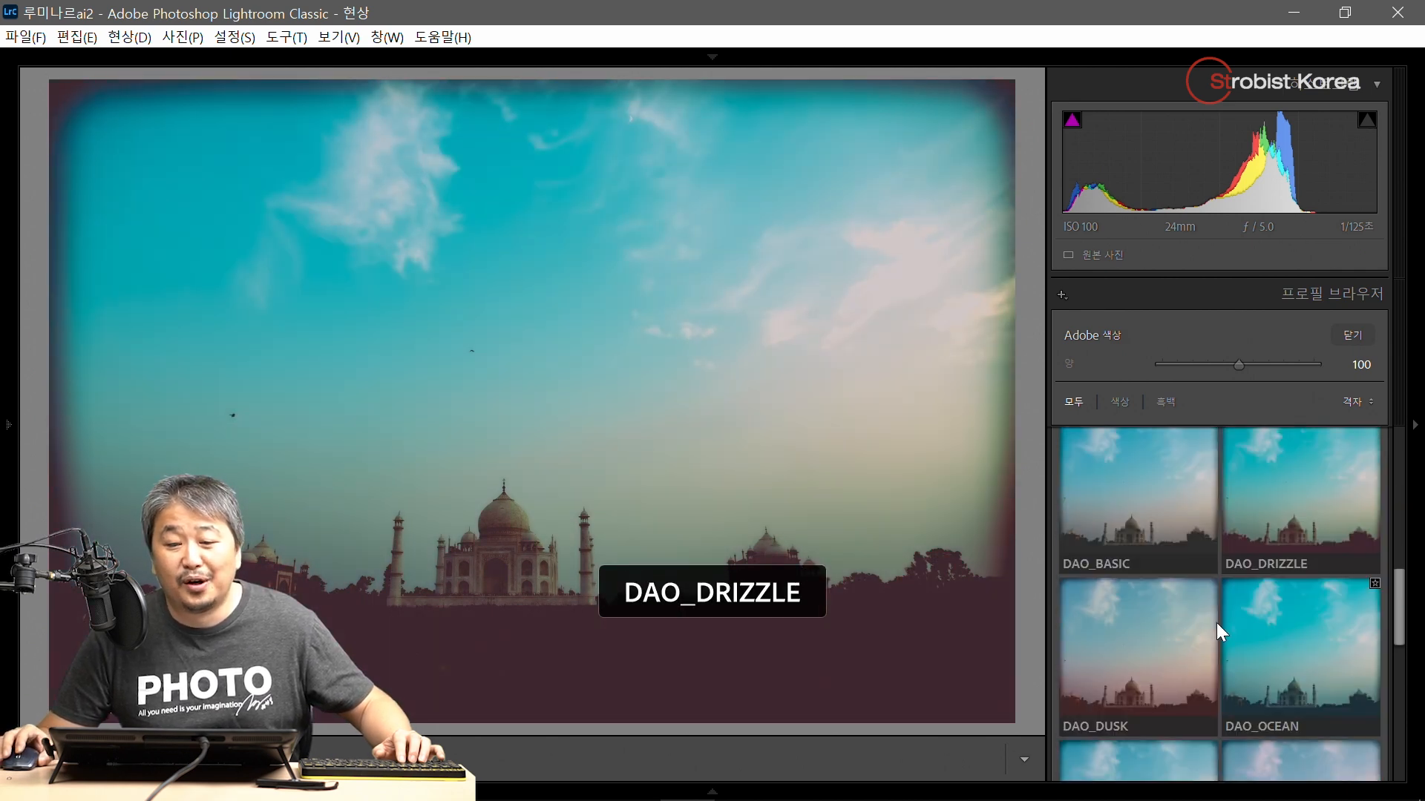
left_click(1099, 653)
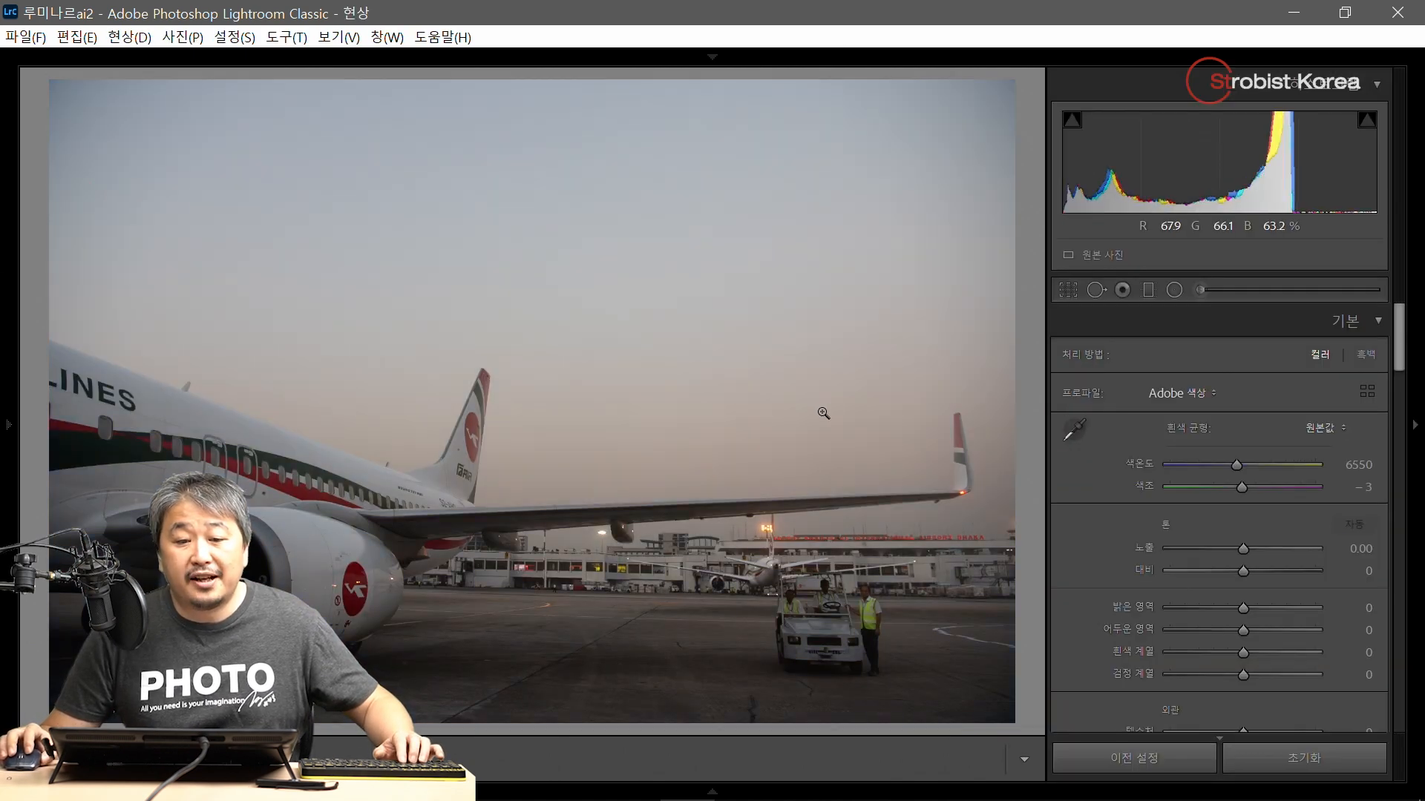
- Preview INSTANT profiles on the airport airplane photo, including DAO_BASIC, DAO_DUSK and INSTAX_KOCHI
left_click(1363, 388)
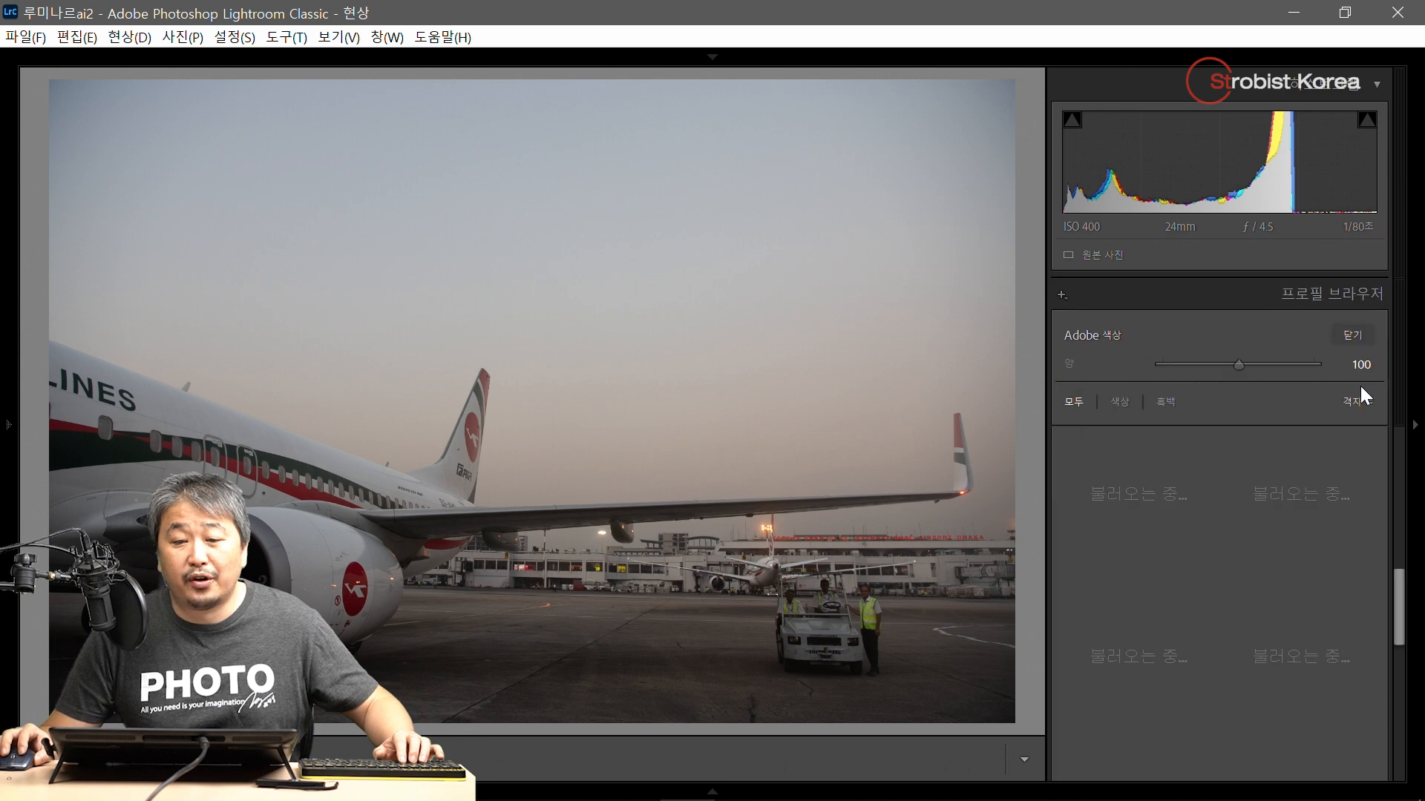
scroll(1392, 468, "down", 1)
scroll(1389, 457, "up", 1)
left_click(1311, 514)
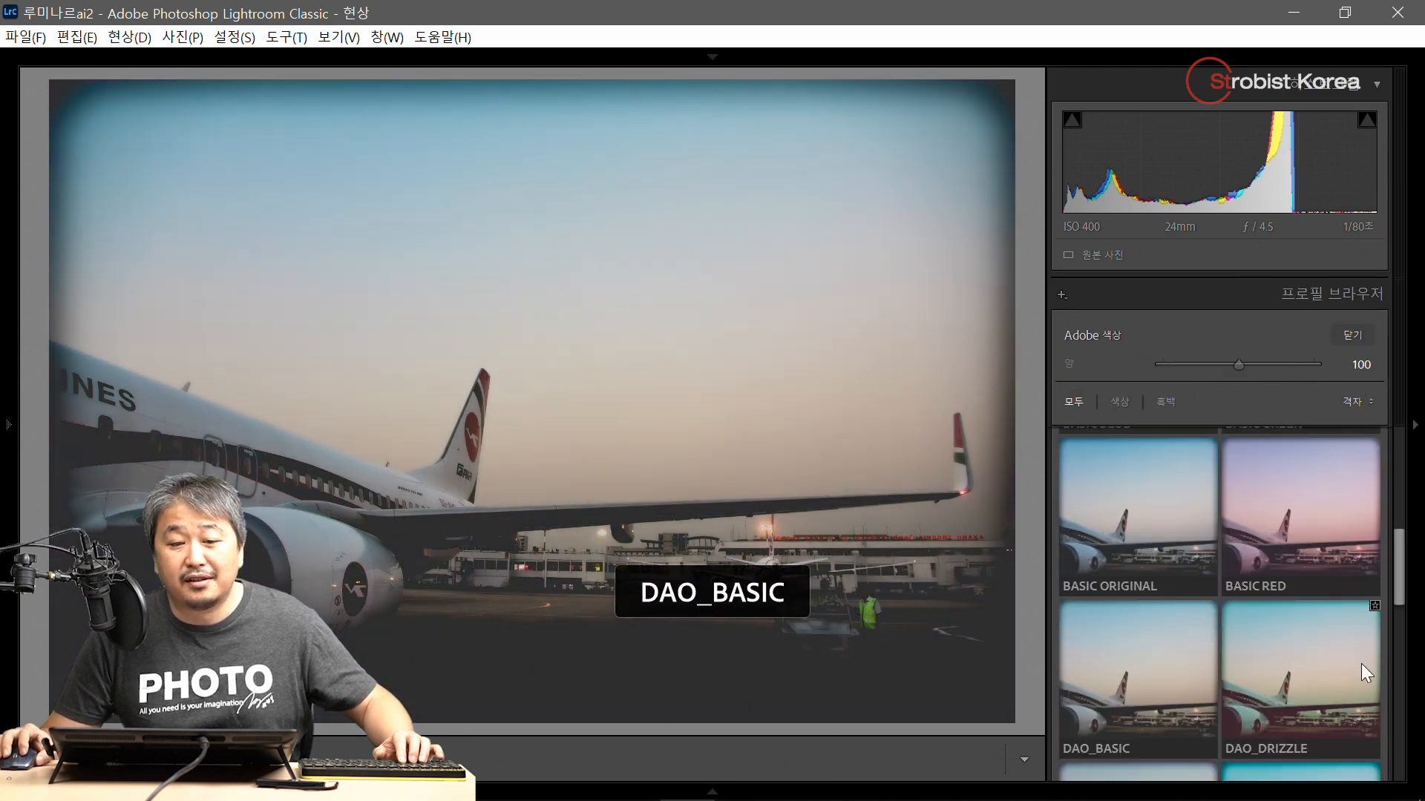
scroll(1261, 630, "down", 3)
scroll(1151, 631, "down", 2)
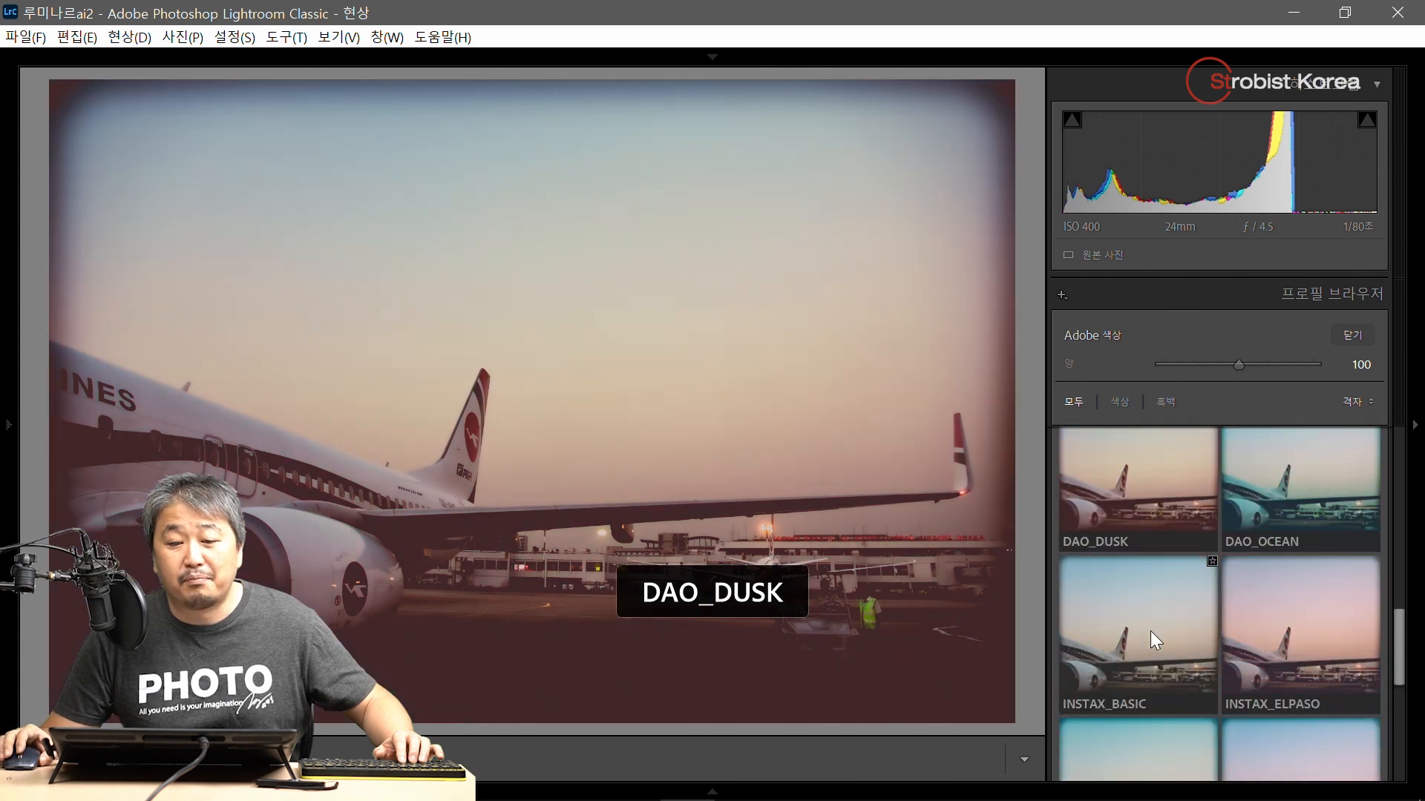
scroll(1291, 631, "down", 2)
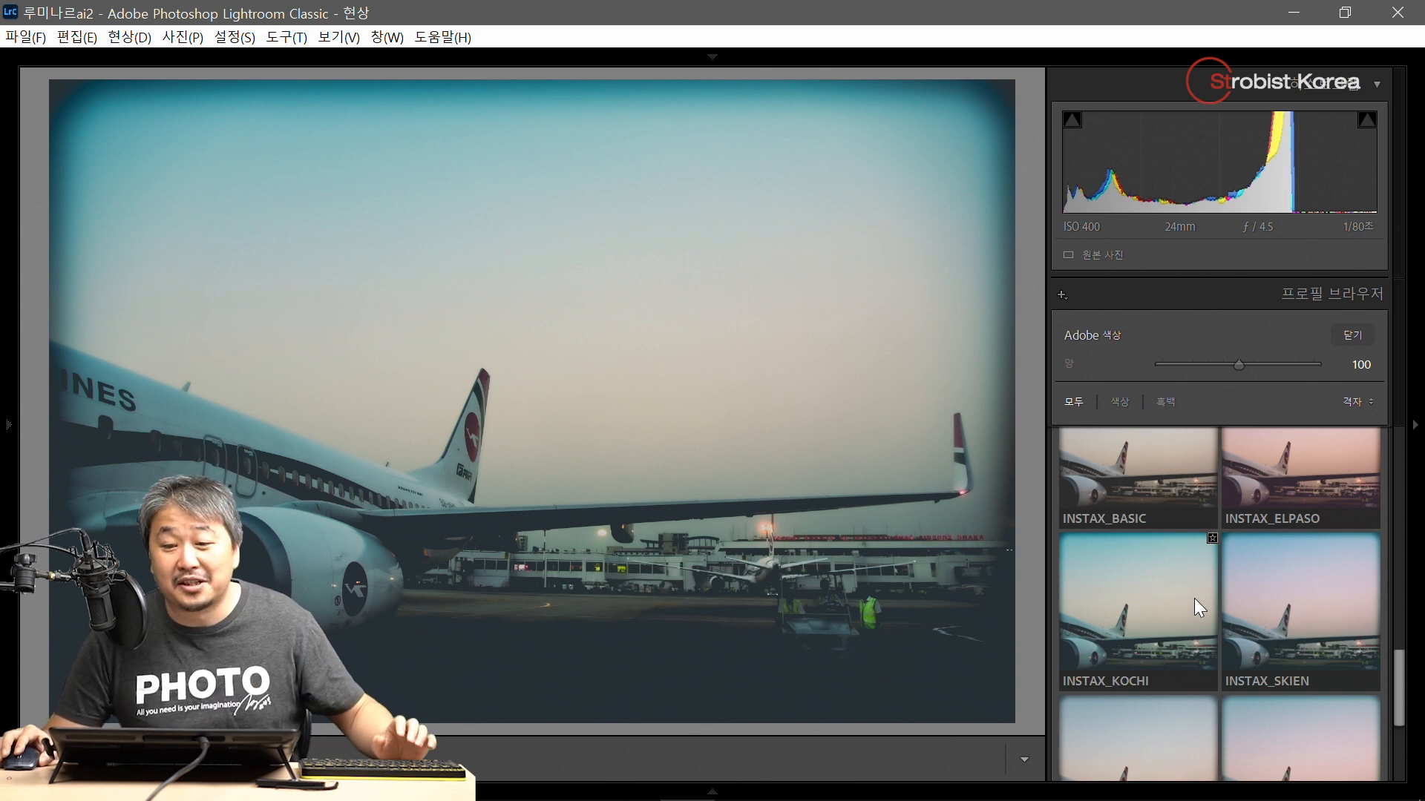
- Apply the POLAROID_ELPASO profile to the airport airplane photo and close the profile browser
scroll(1225, 594, "down", 1)
scroll(1260, 588, "down", 1)
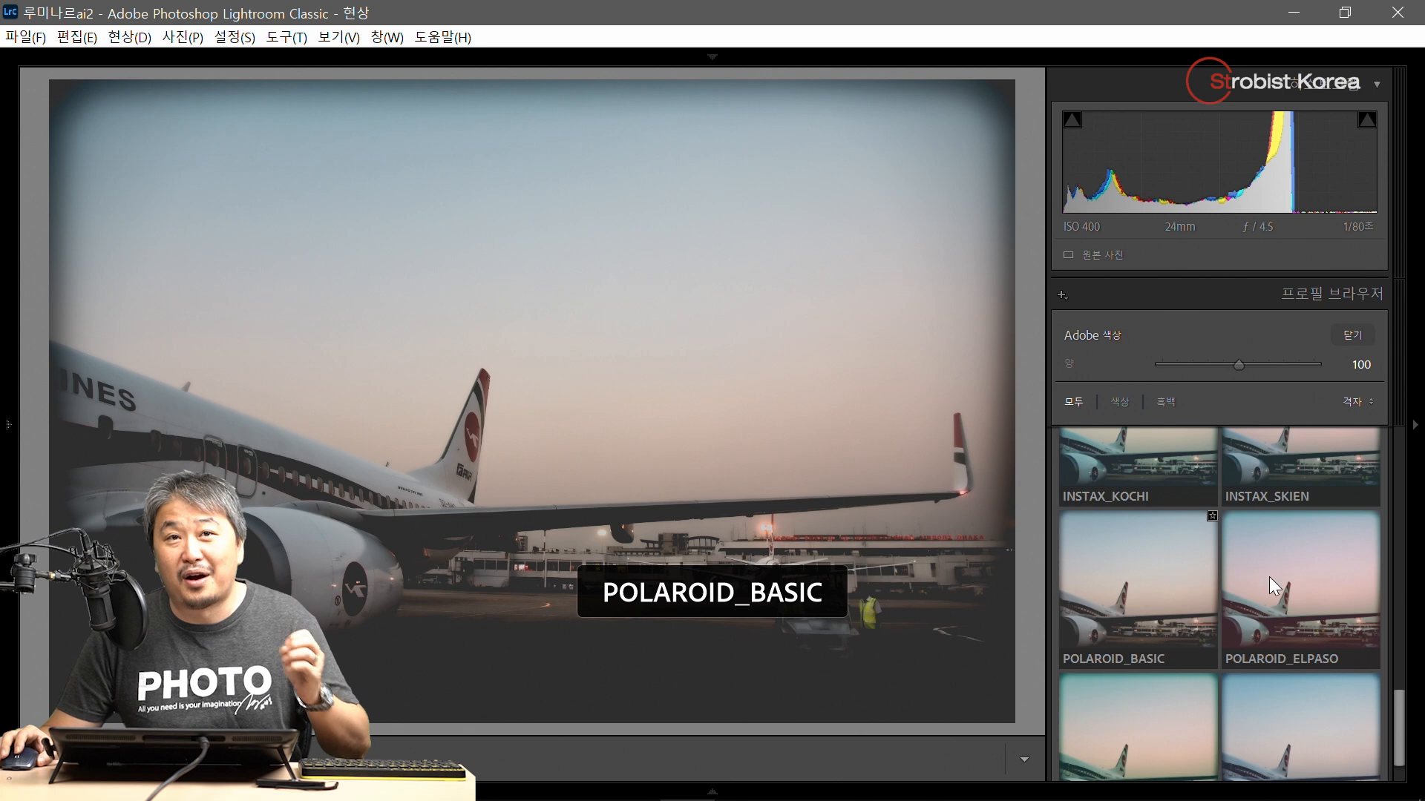
scroll(1280, 574, "down", 1)
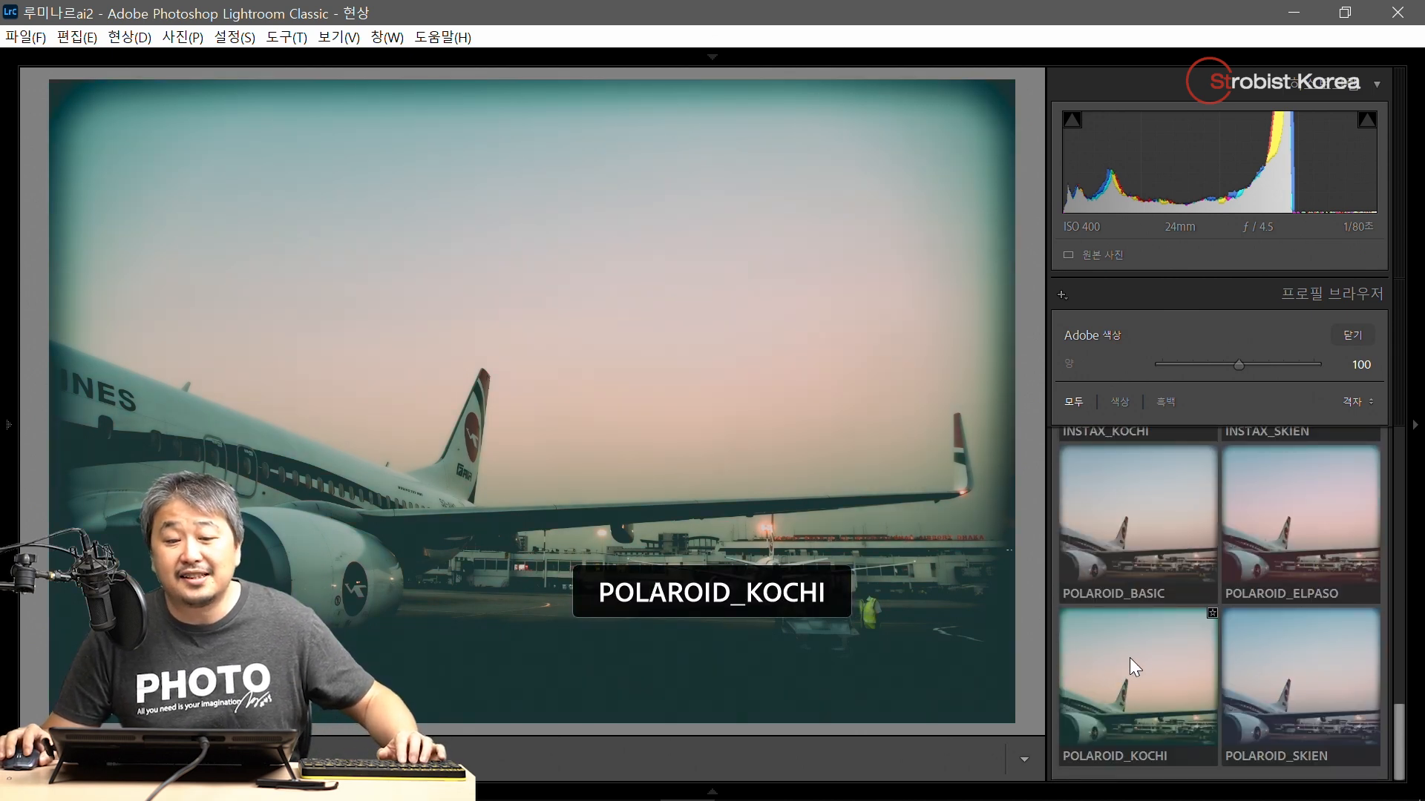
left_click(1263, 532)
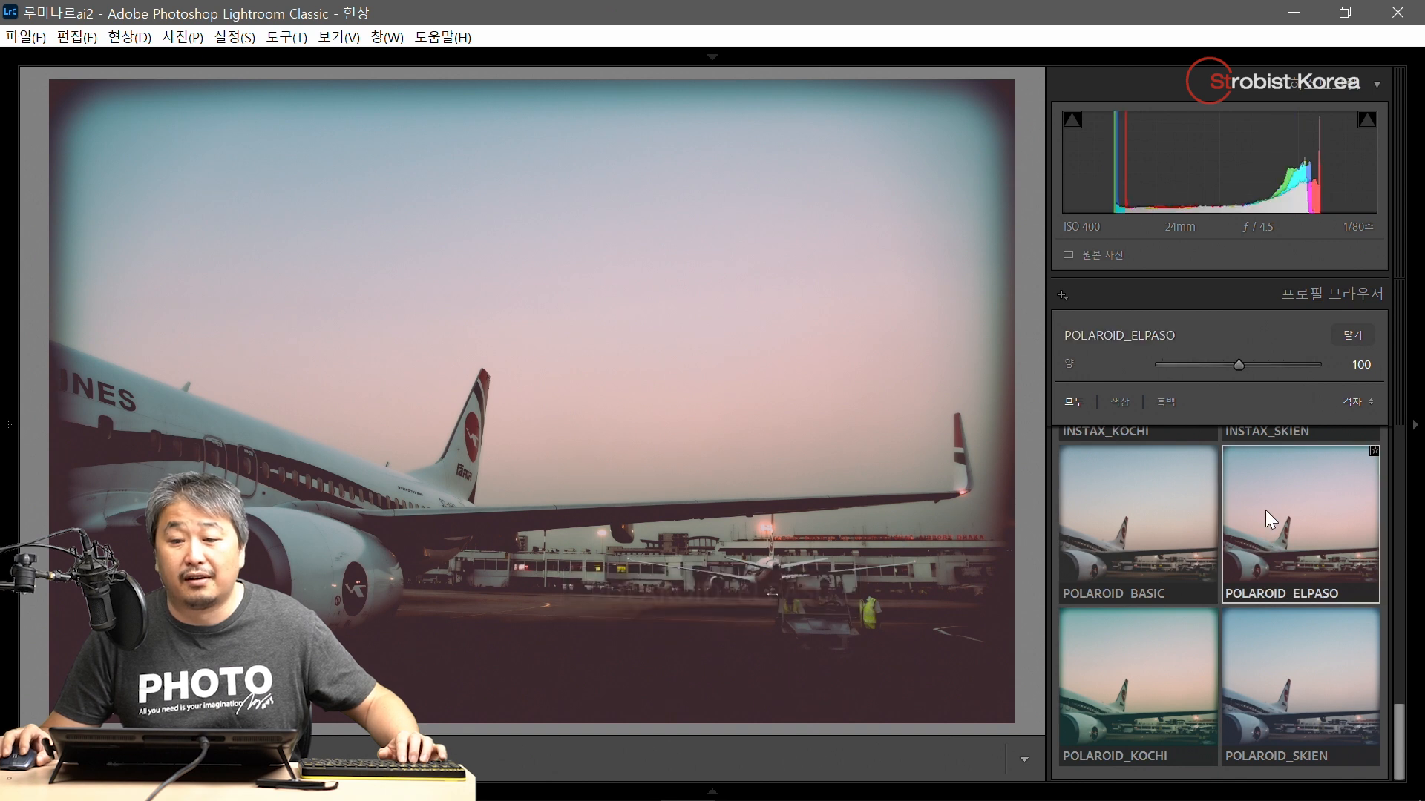
left_click(1355, 337)
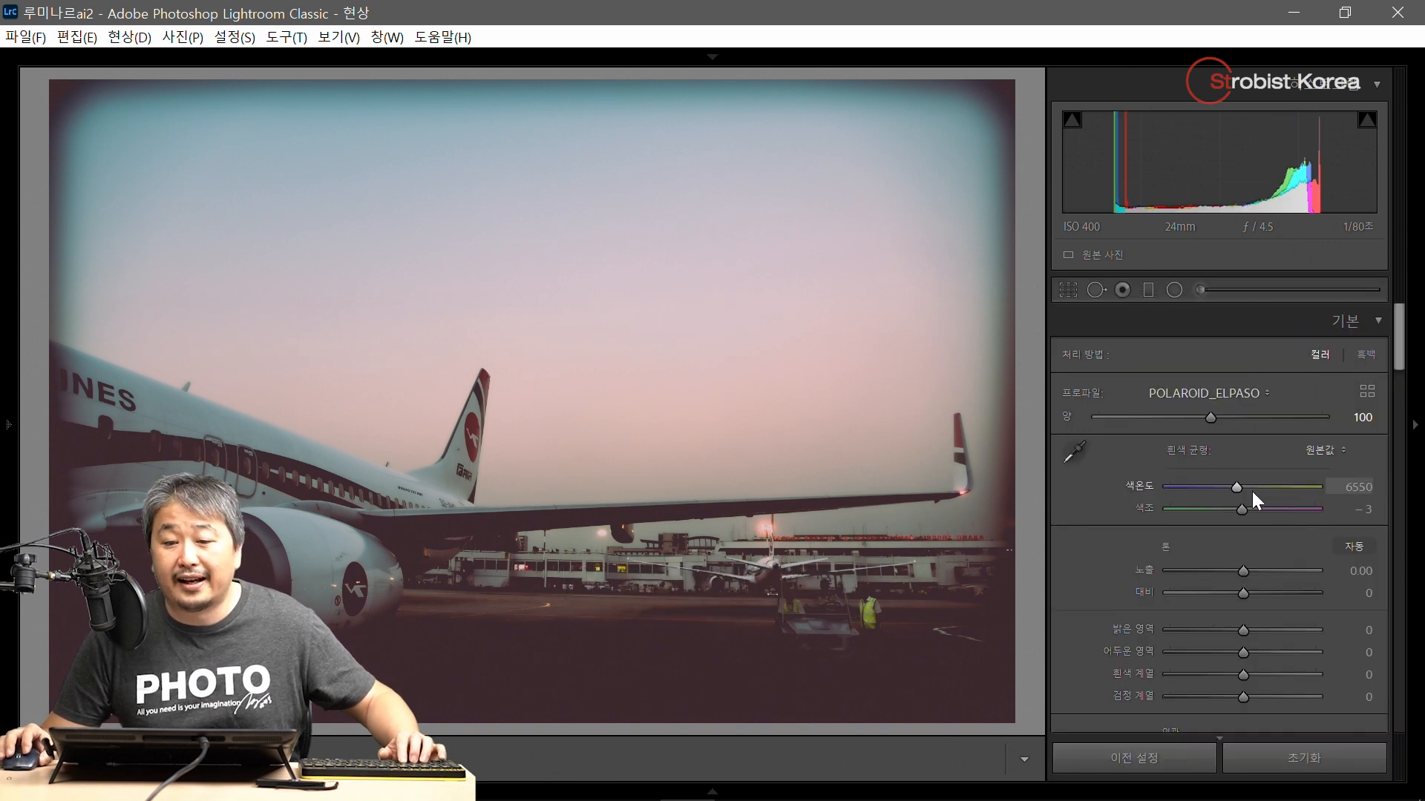
- Paint the sky's pink central and right areas with an adjustment brush at temperature 16 and tint 11
left_click(1195, 290)
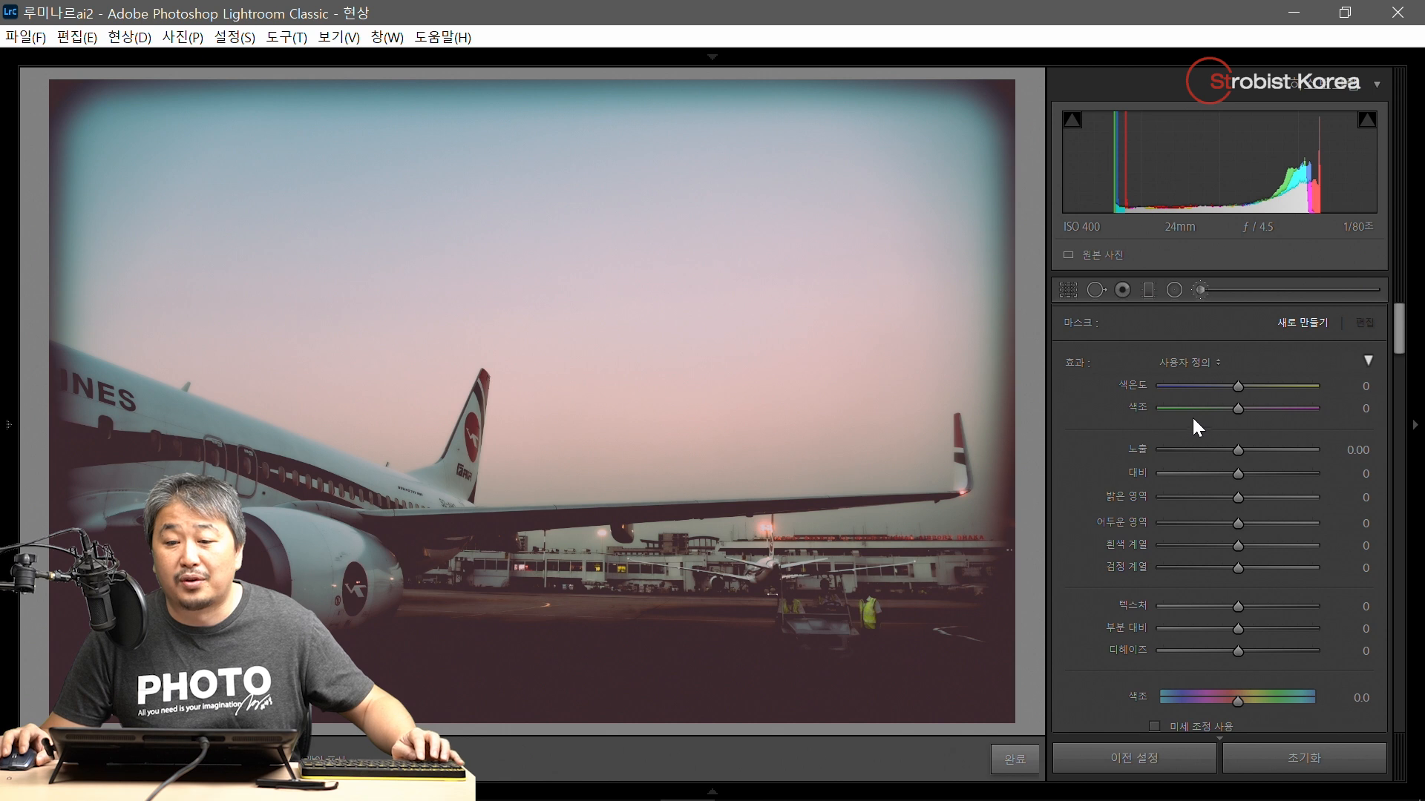
left_click_drag(1237, 385, 1252, 407)
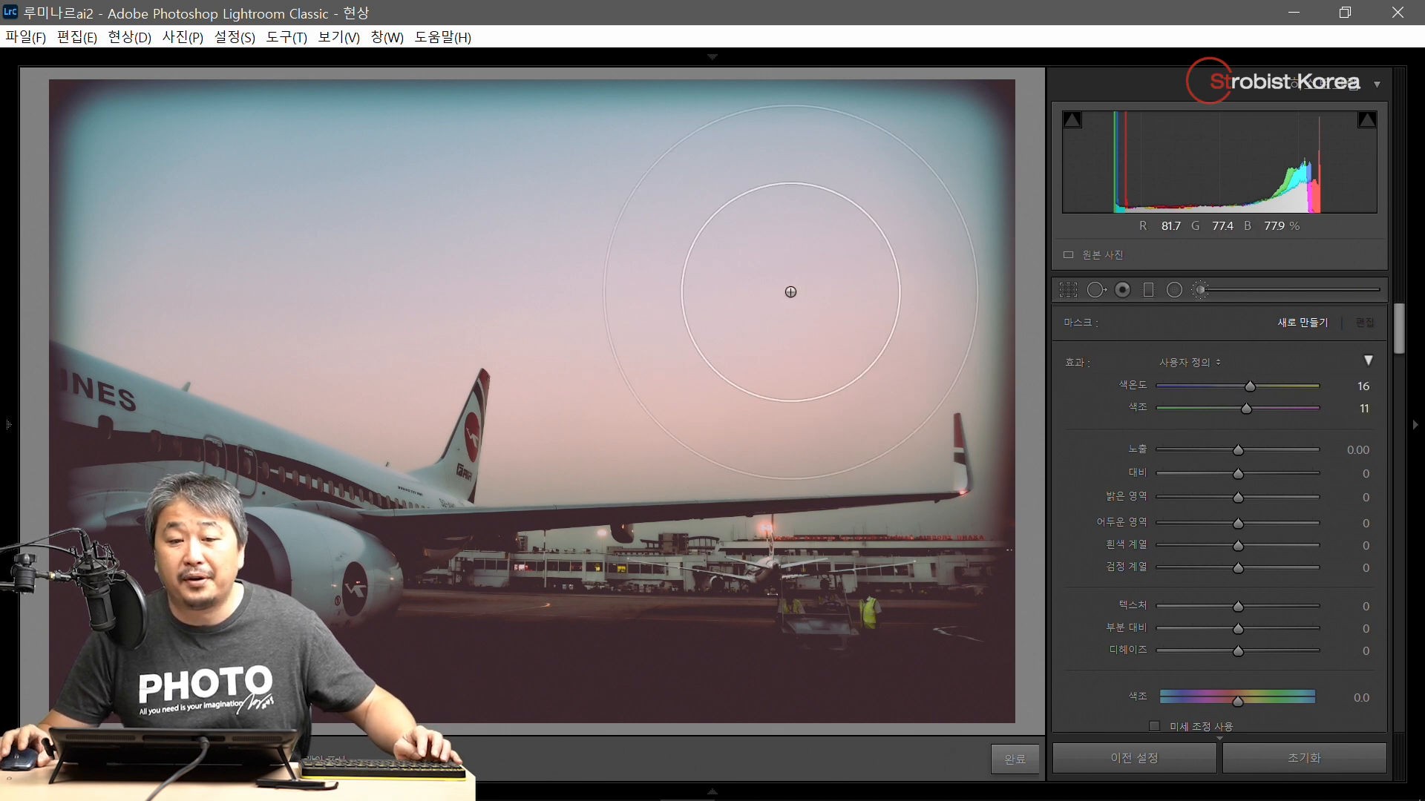
left_click(953, 149)
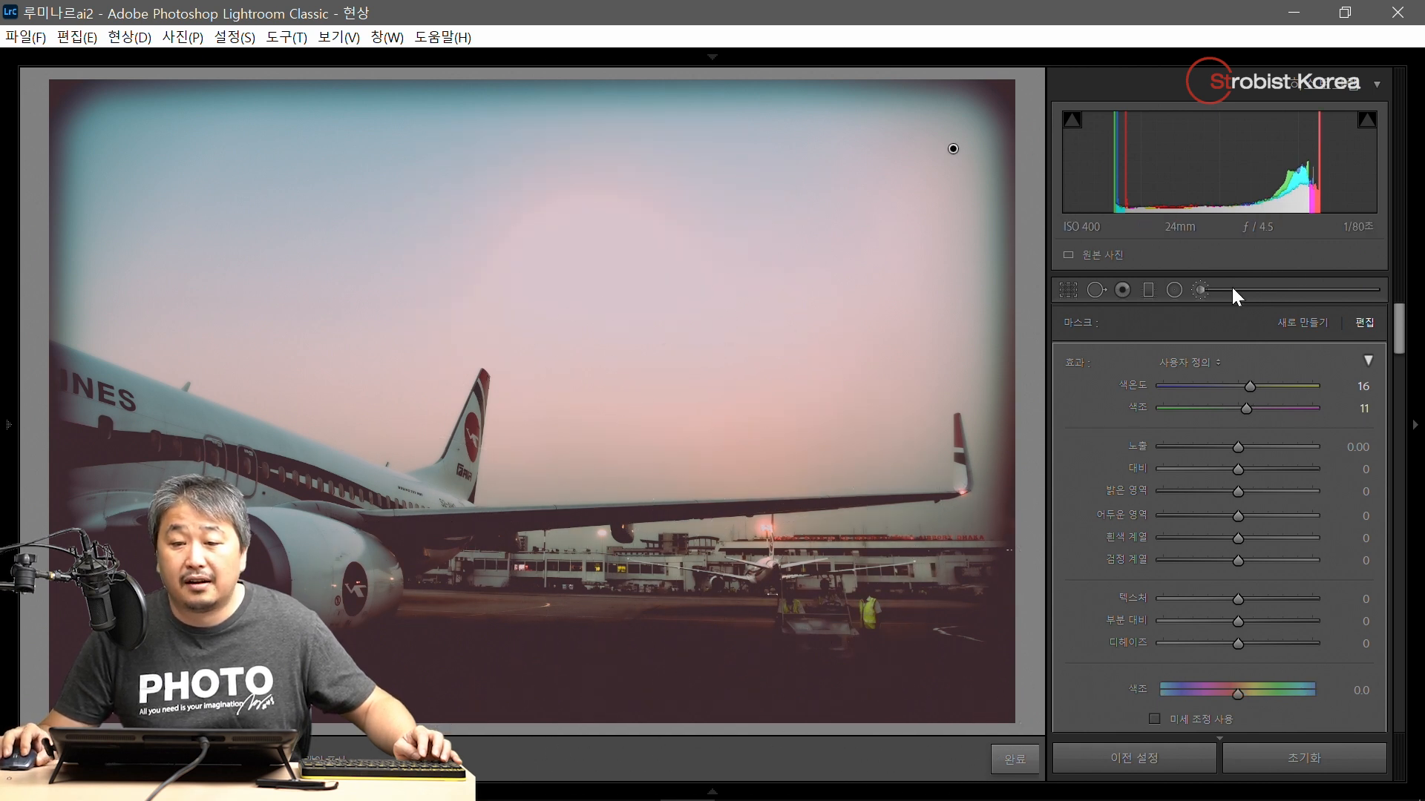
left_click(1202, 290)
- Paint the upper-left sky with a new adjustment brush at temperature -25 and tint 7, and finish brushing
left_click(1203, 290)
mouse_move(1239, 381)
left_mouse_down()
mouse_move(1218, 381)
mouse_move(1221, 406)
mouse_move(1240, 405)
left_mouse_up()
left_click_drag(295, 167, 111, 207)
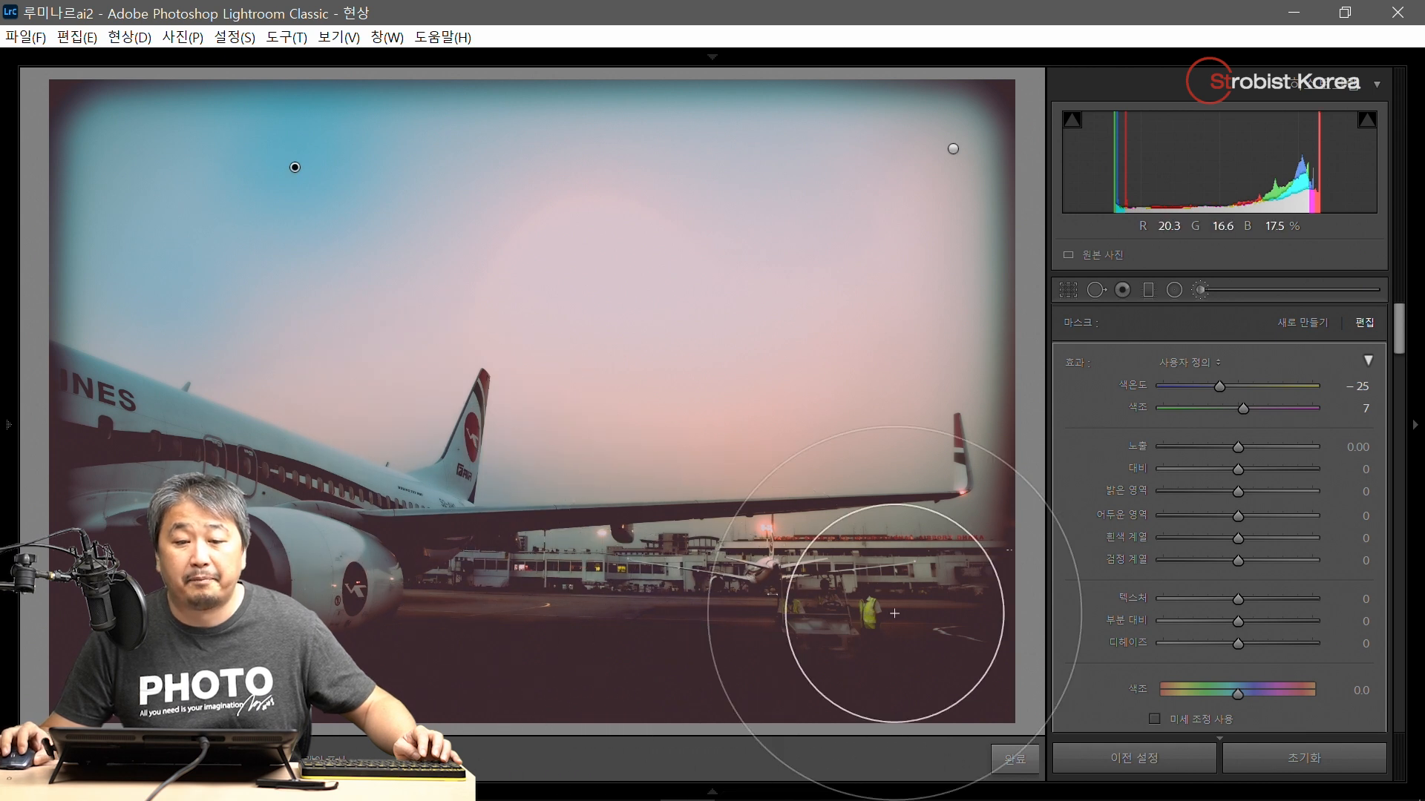
left_click(1196, 288)
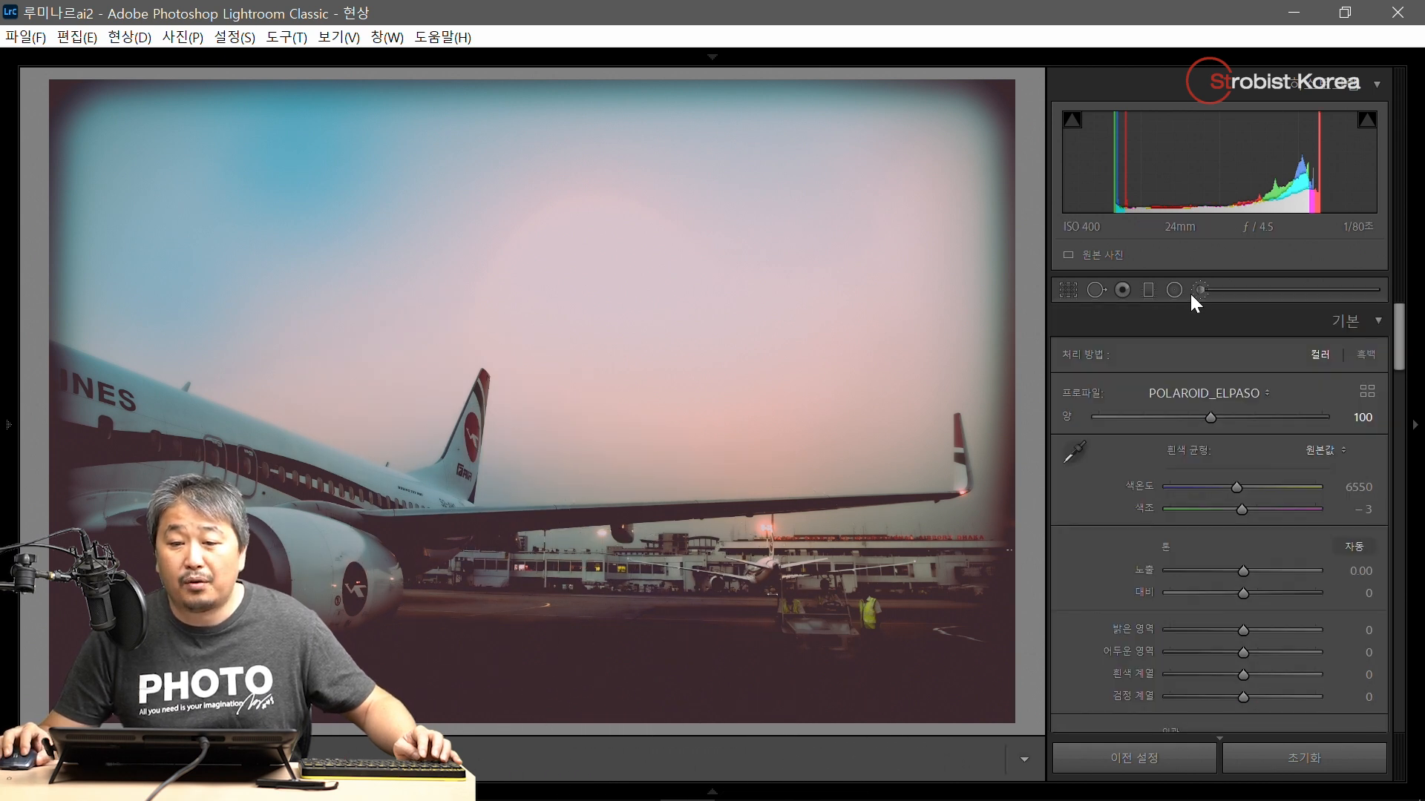
- Add a graduated filter inward from the photo's right side, resetting its effects and setting tint to -35
left_click(1150, 287)
left_click_drag(834, 331, 490, 318)
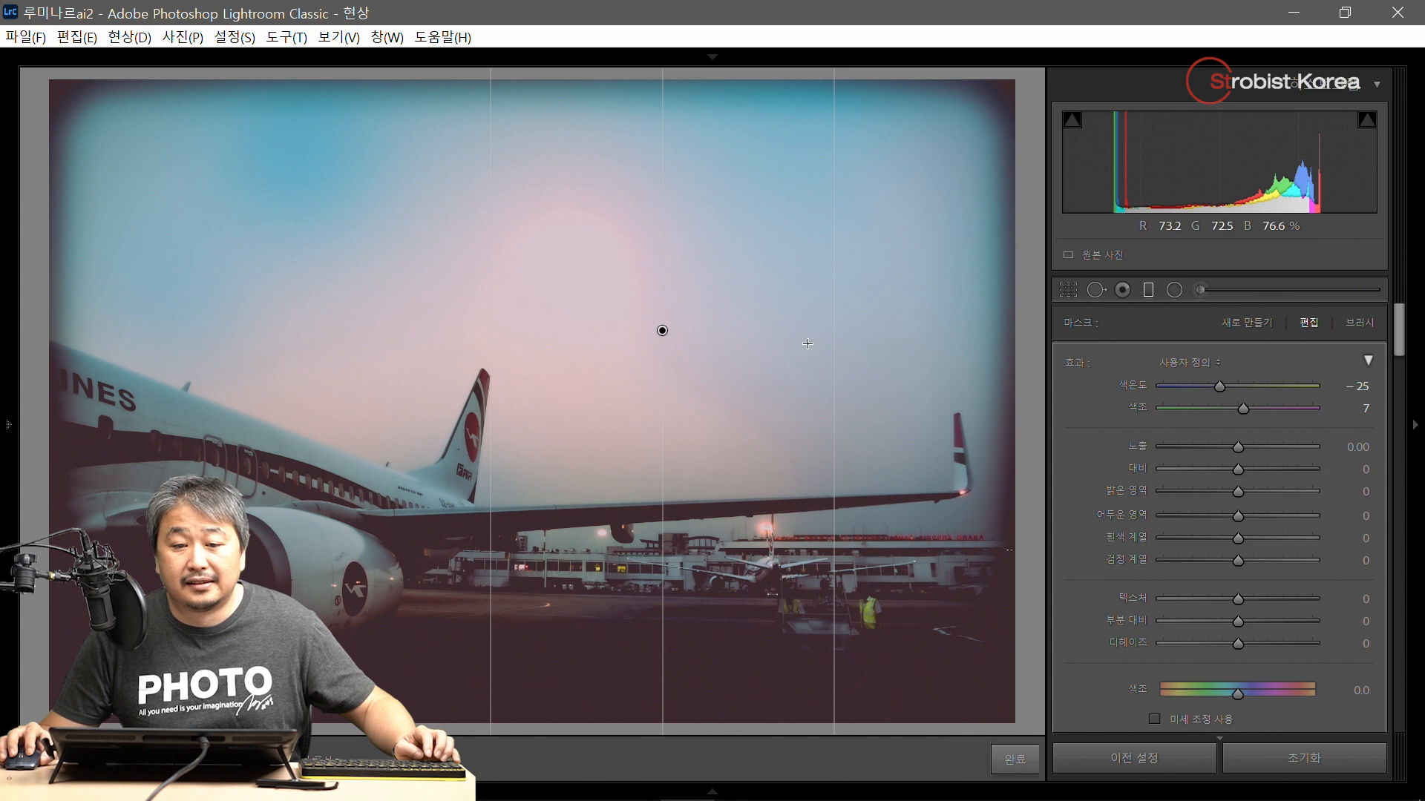
left_click_drag(831, 341, 969, 341)
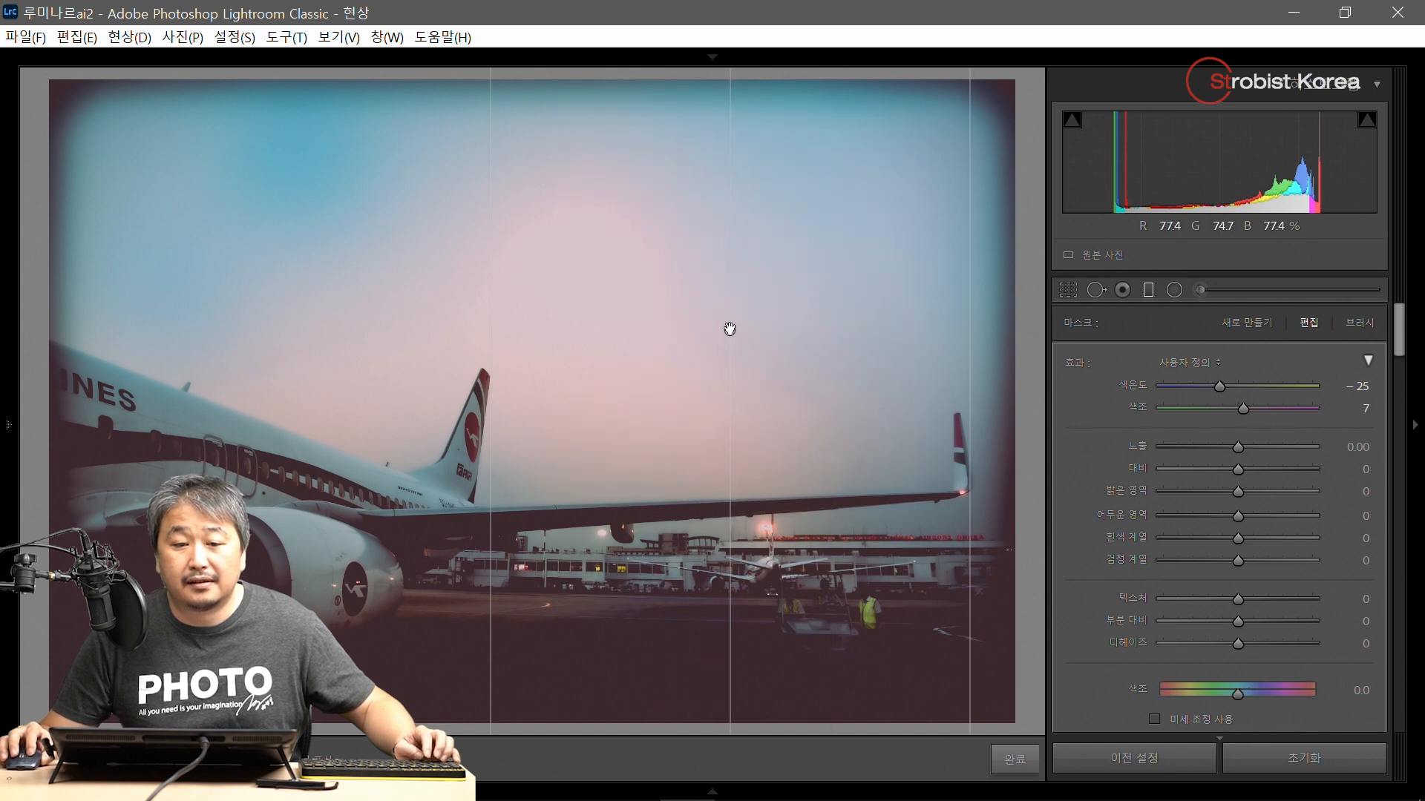
left_click_drag(729, 328, 773, 330)
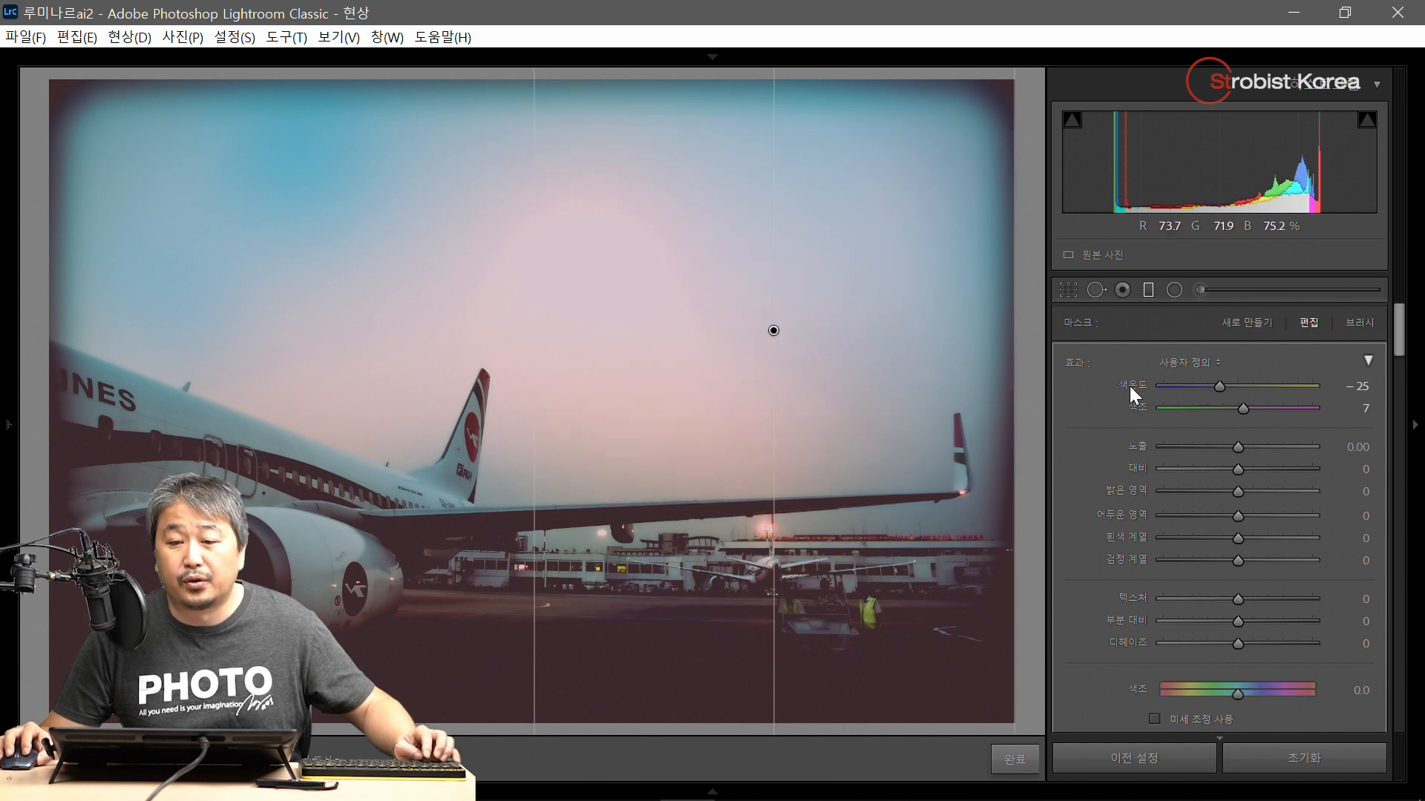
double_click(1078, 364)
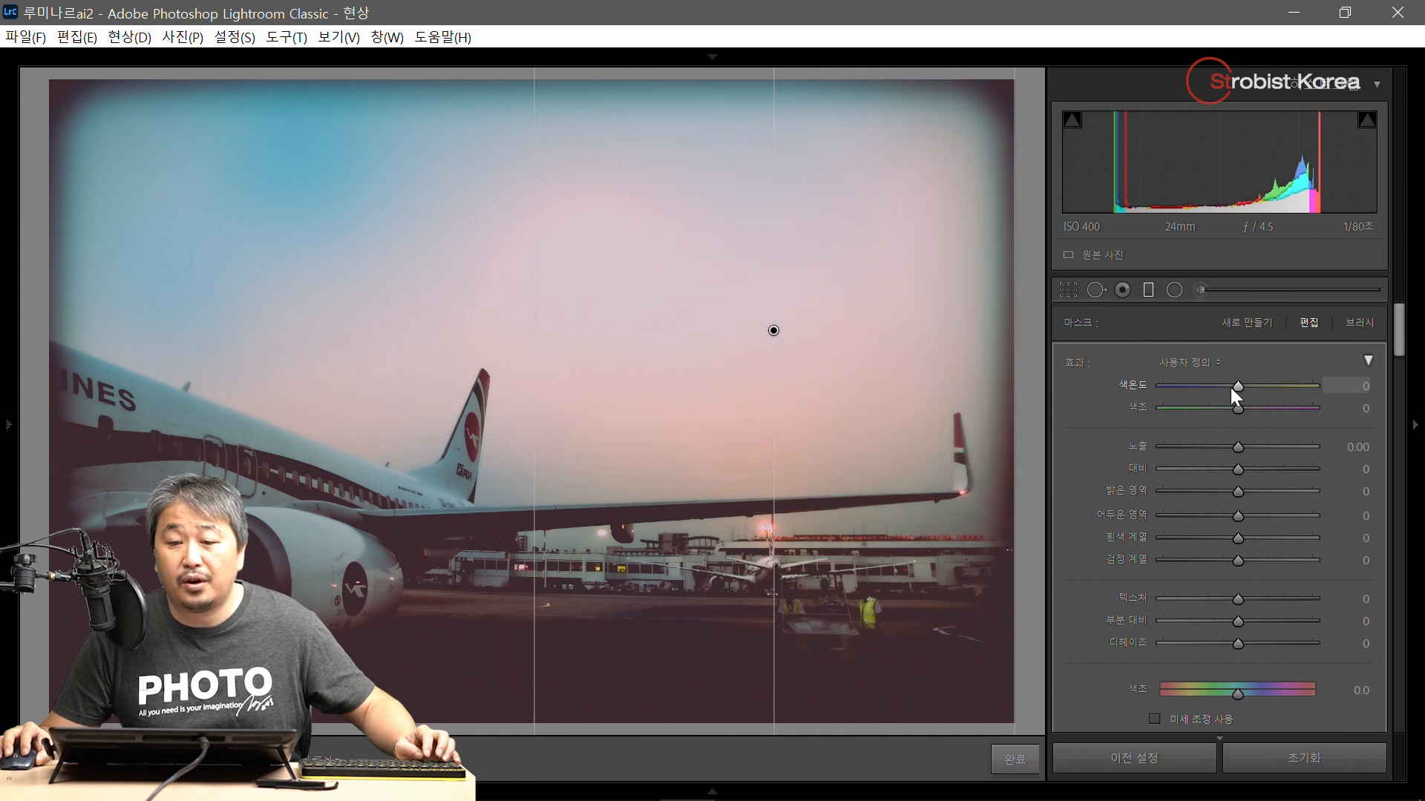
left_click_drag(1236, 407, 1211, 406)
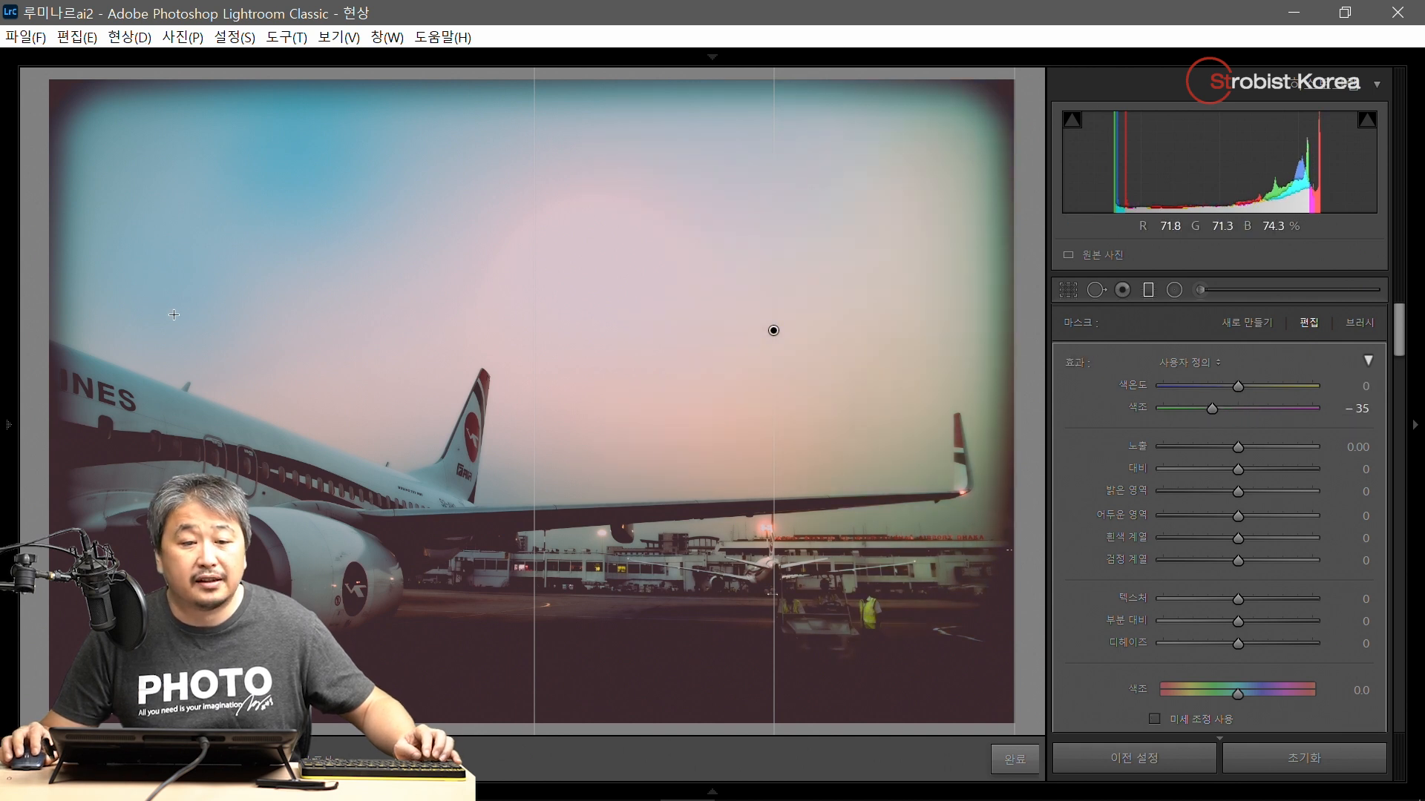
- Add a second graduated filter inward from the photo's left side with temperature -19 and tint 50
left_click_drag(133, 309, 559, 315)
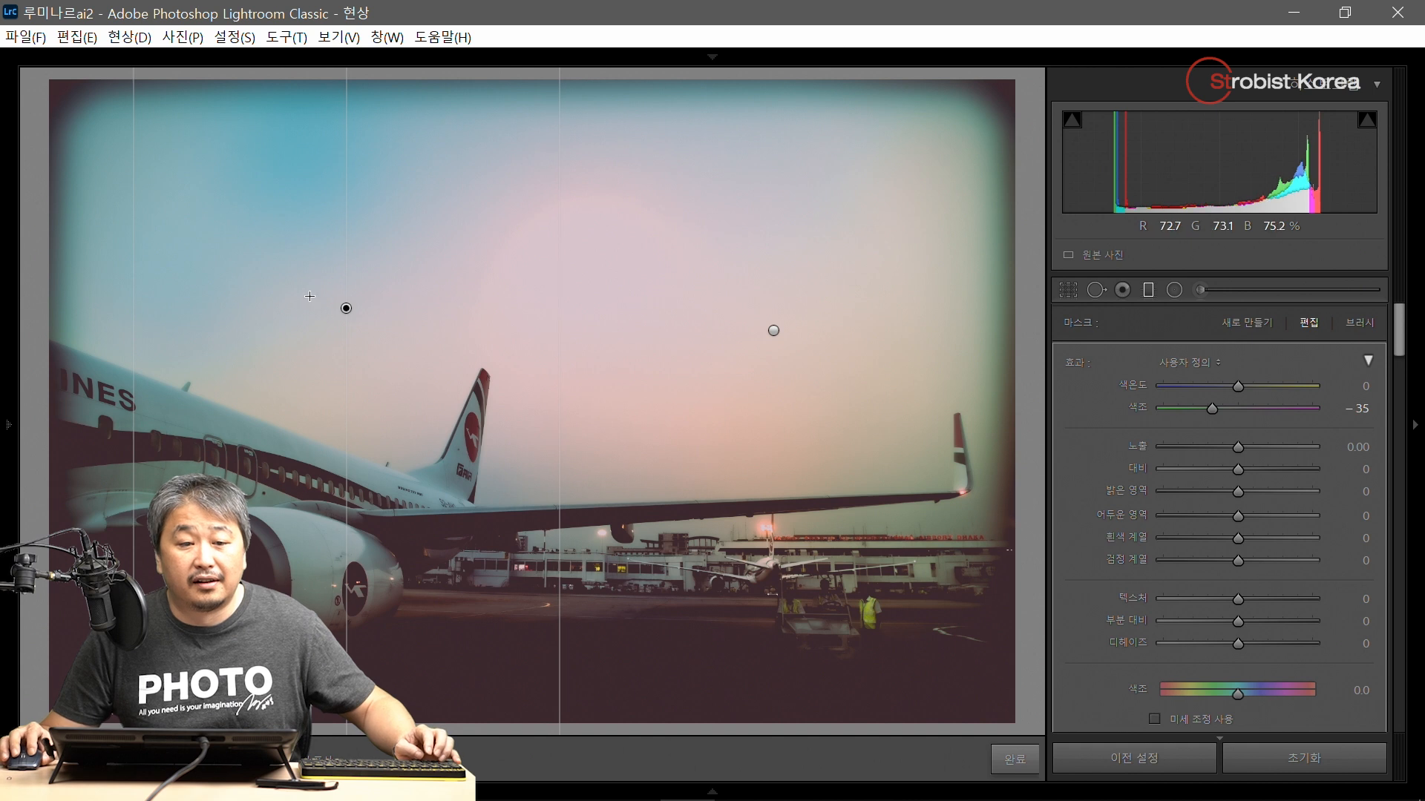
left_click_drag(346, 308, 274, 305)
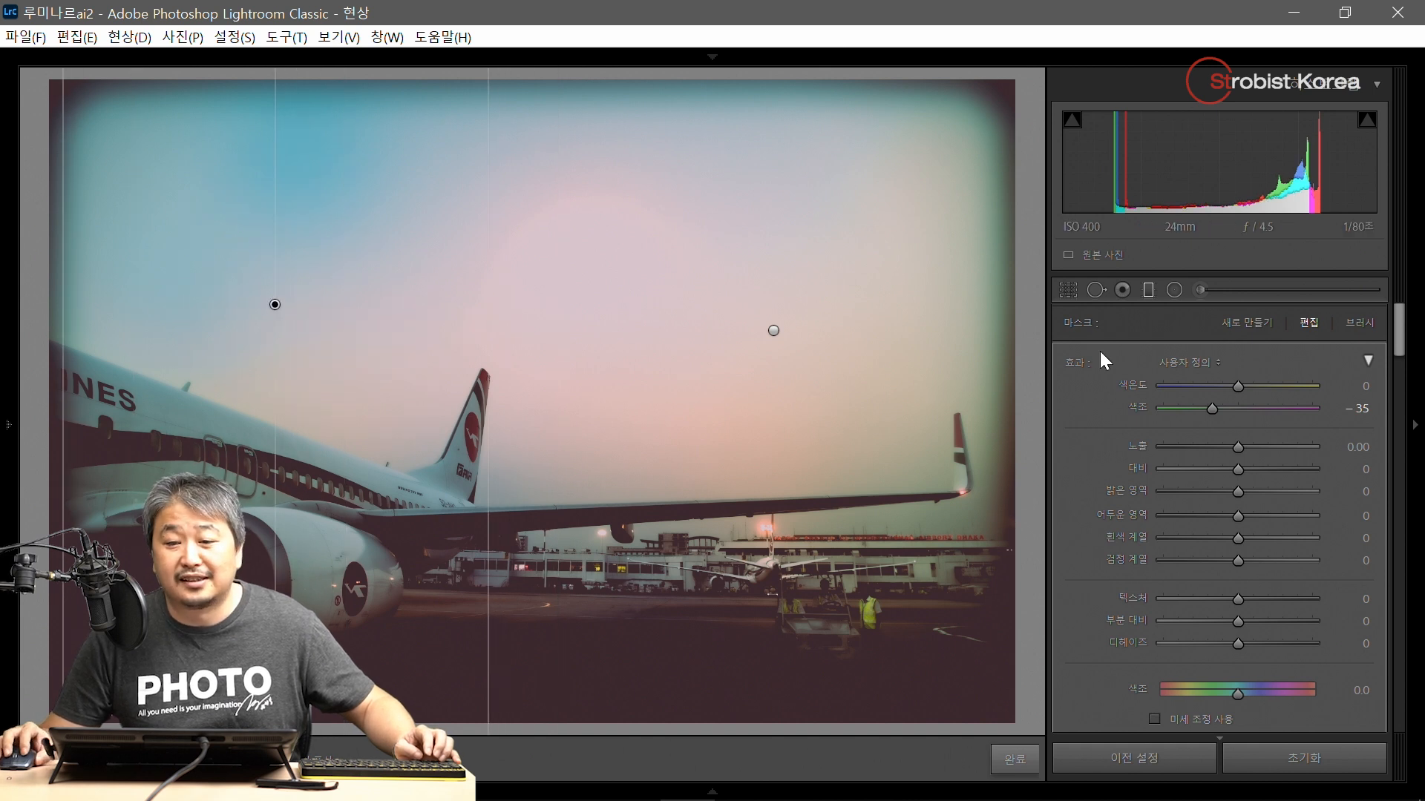
mouse_move(1241, 407)
left_mouse_down()
mouse_move(1280, 407)
mouse_move(1223, 392)
left_mouse_up()
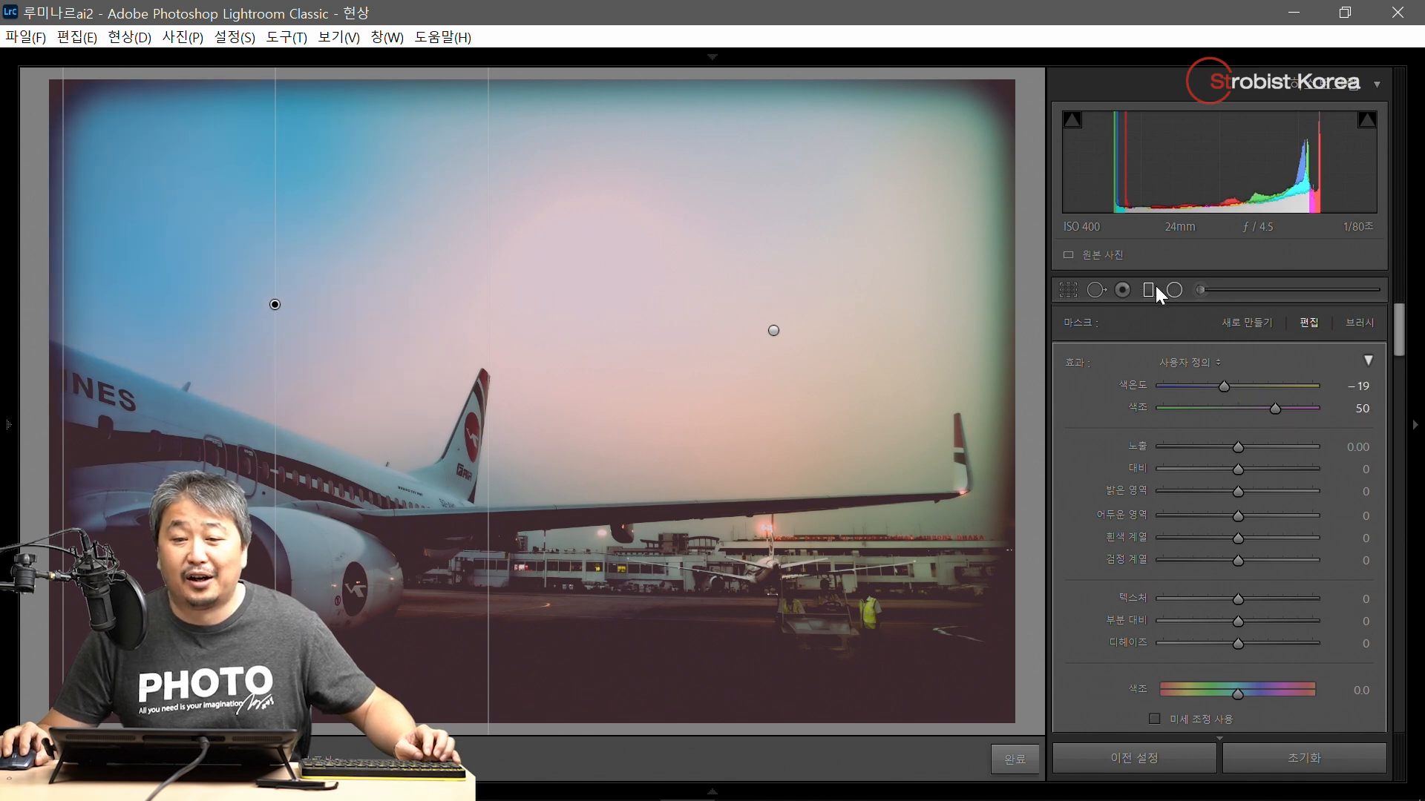
- Open the airport Oversize Baggage Check-in photo for developing and apply the INSTAX_SKIEN profile
key("e")
key("d")
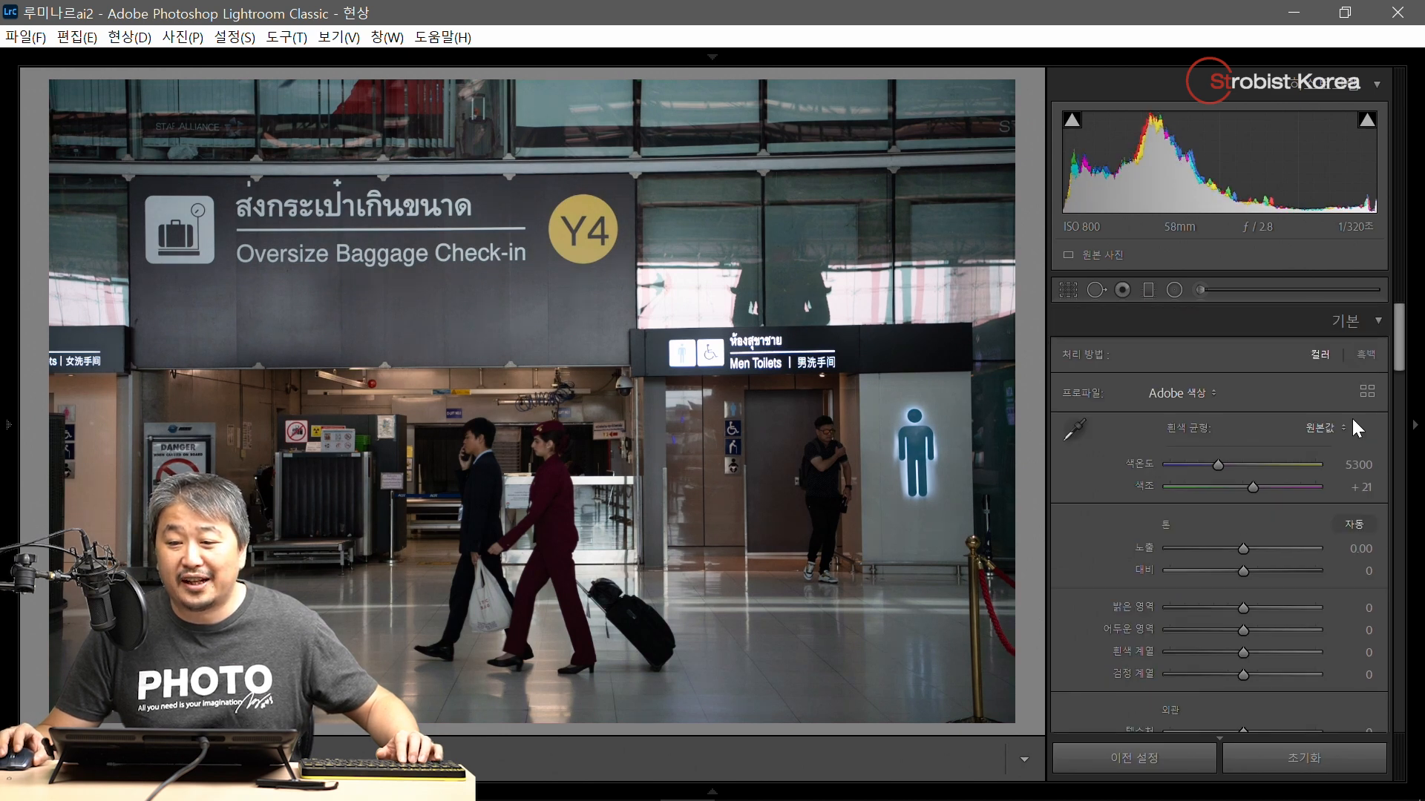
left_click(1367, 393)
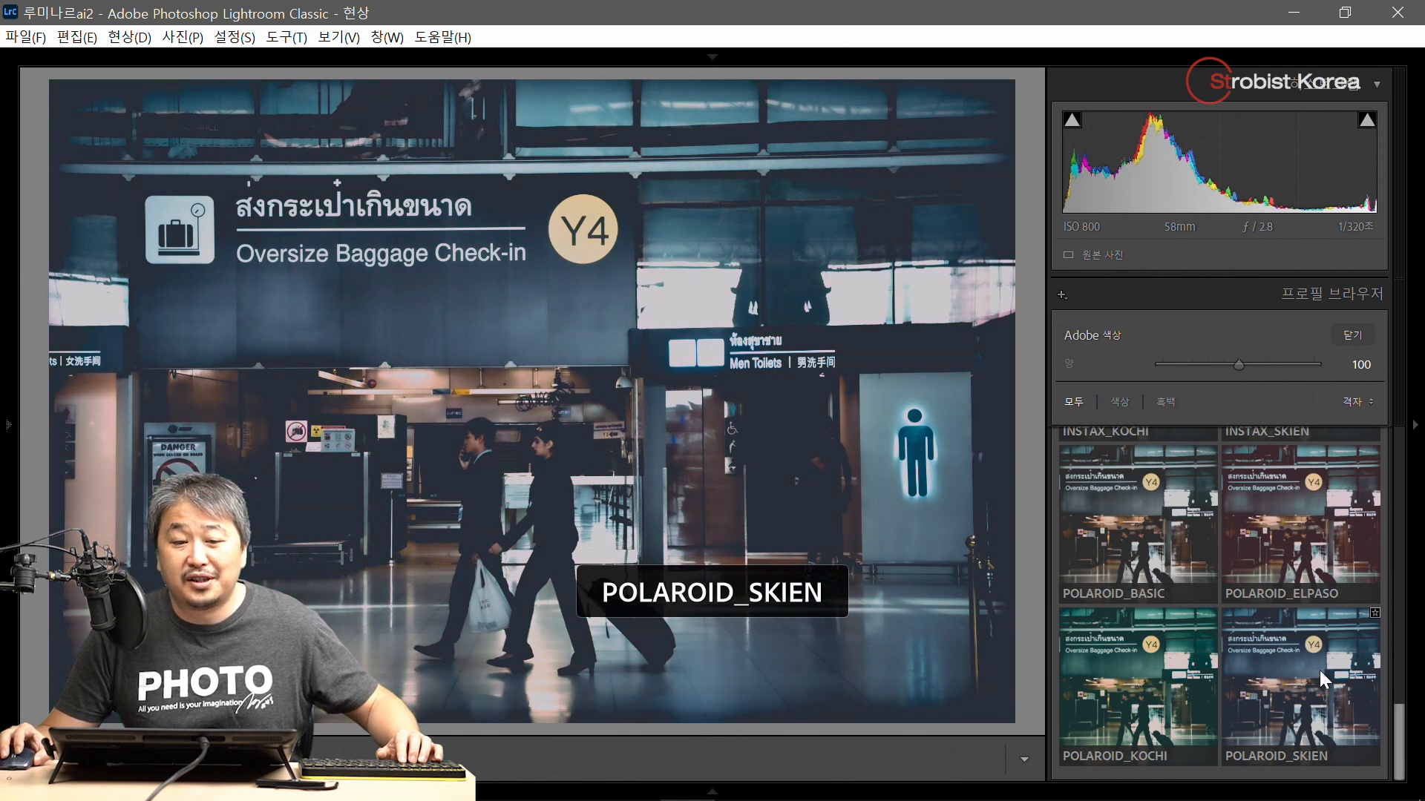
scroll(1315, 665, "up", 2)
left_click(1328, 582)
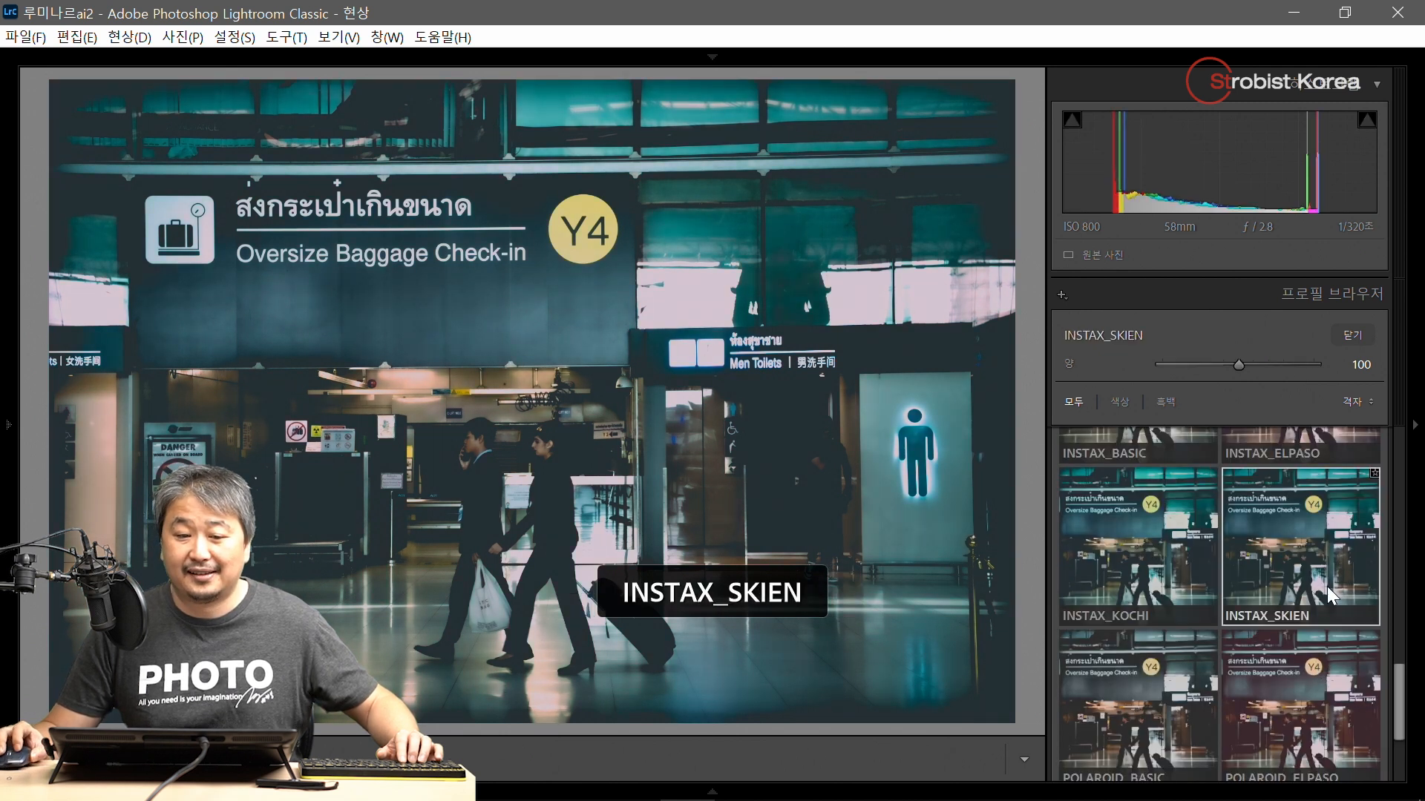